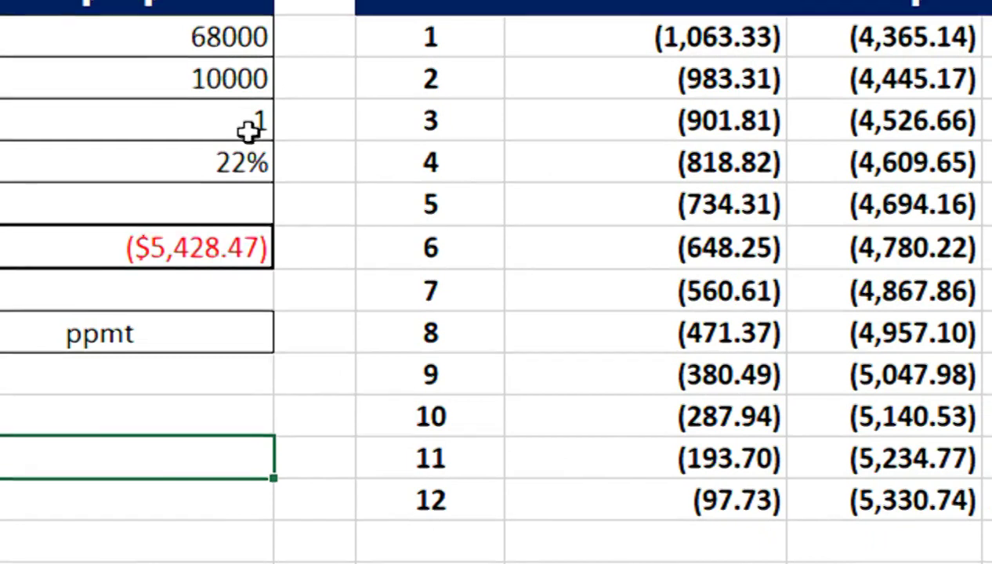
- Select the number-of-years input cell B4
left_click(248, 131)
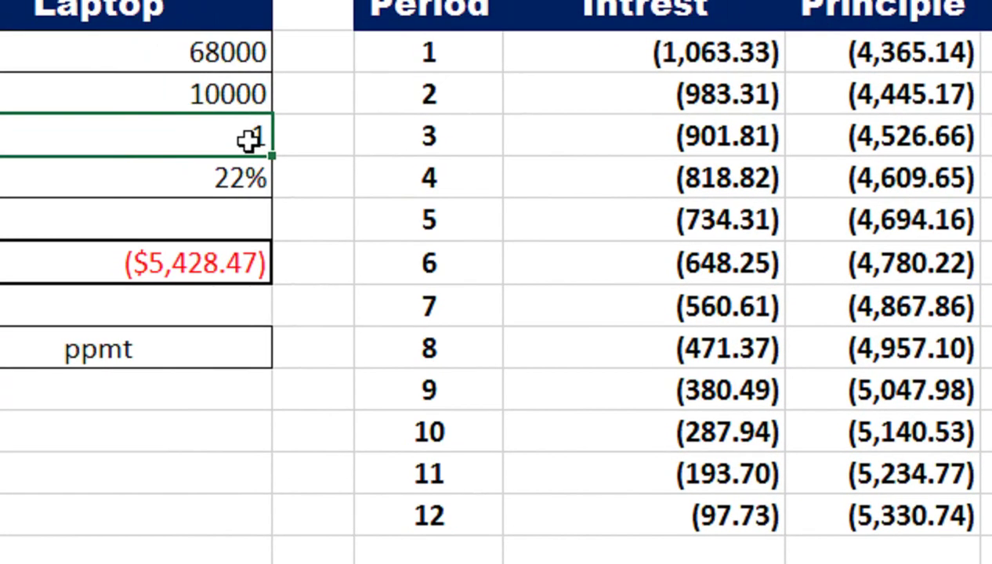
- Change the loan term to 2 years and check the schedule's TOTAL row
type("2")
key("Return")
key("Right")
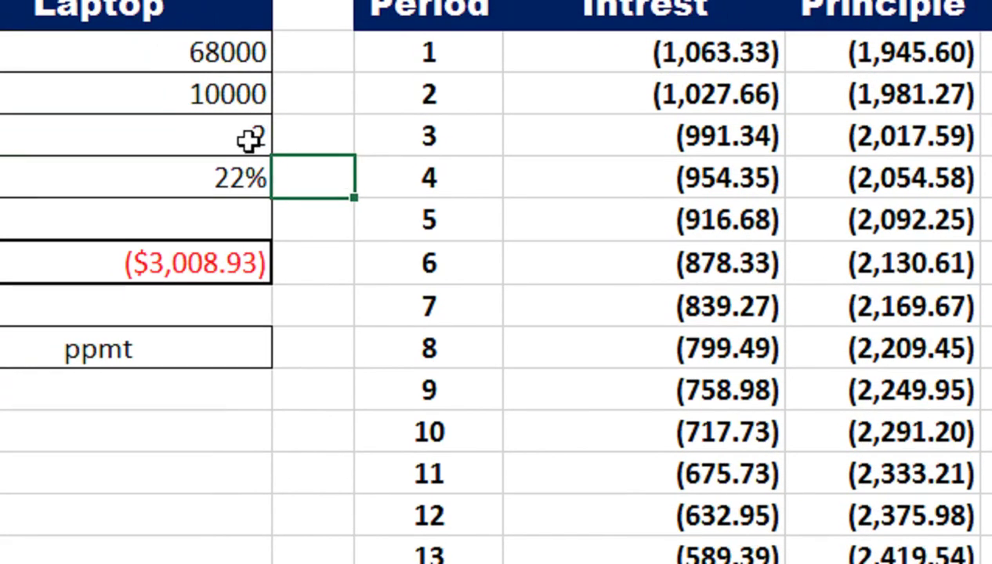
key("Down")
key("Down")
key("Down")
key("Down")
key("Down")
key("Down")
key("Down")
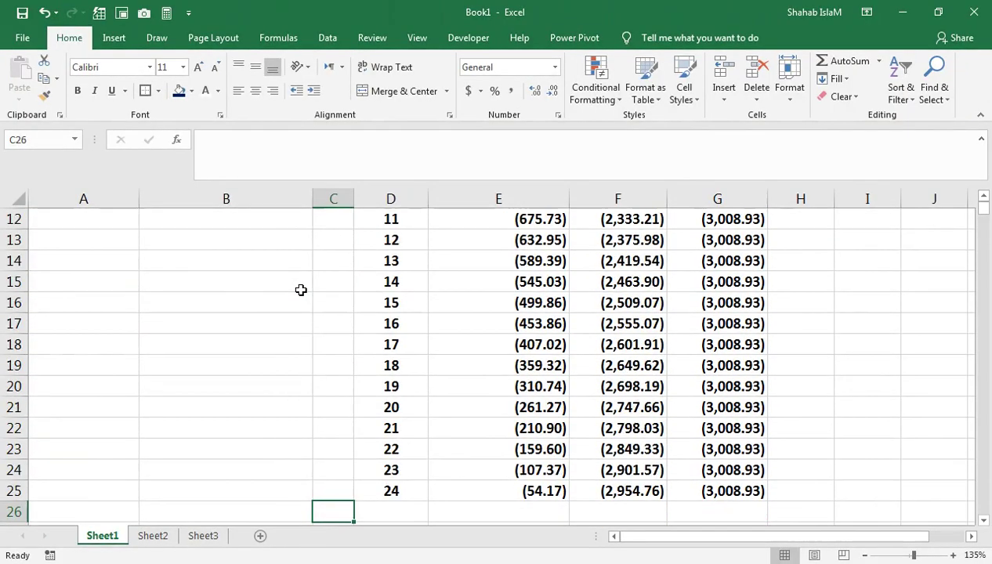
key("Down")
key("Down")
key("Down")
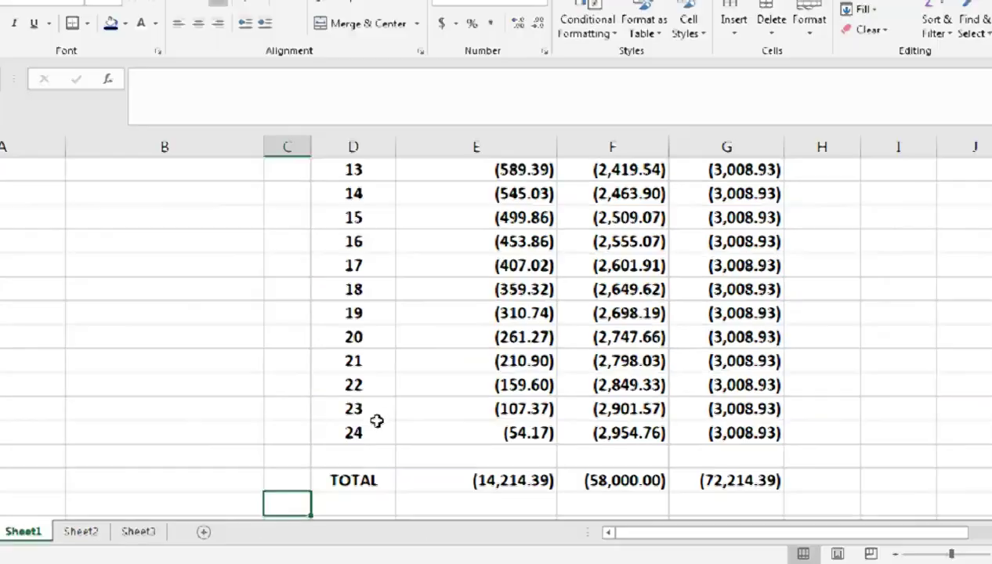
left_click(325, 412)
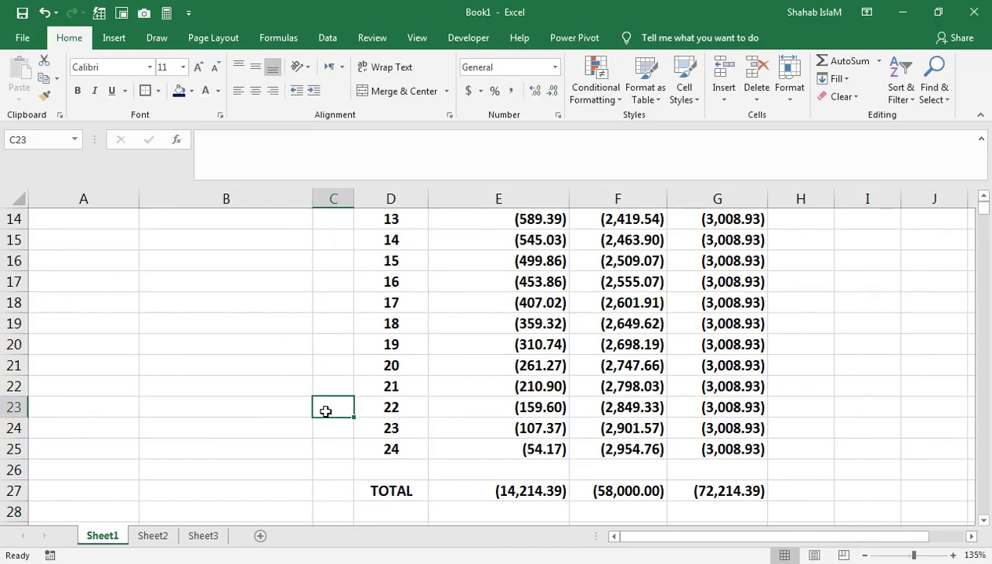
- Change the number of years in B4 to 3
key("ctrl+Home")
key("Left")
key("Down")
key("Down")
key("Down")
key("Down")
key("Up")
key("BackSpace")
type("3")
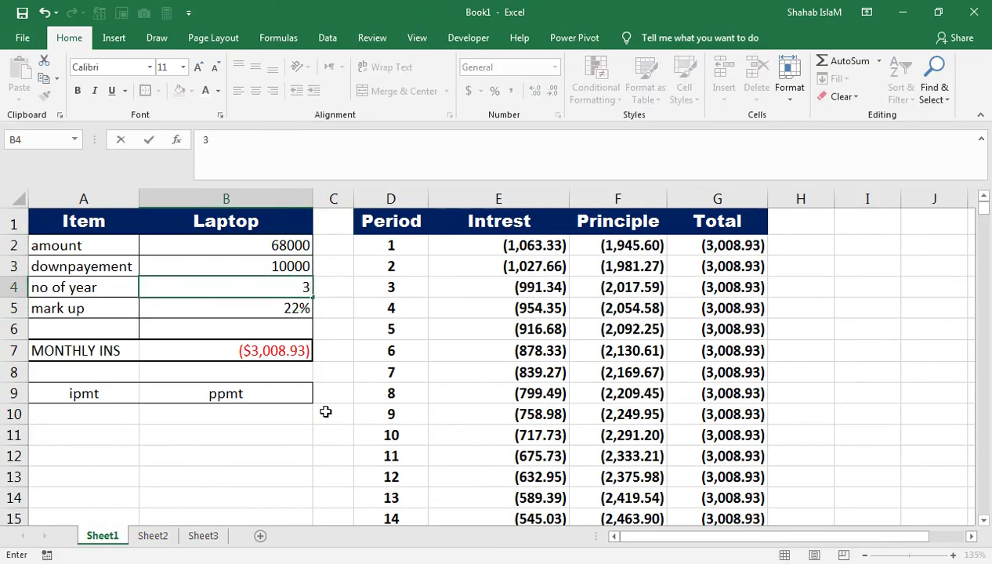
key("Return")
key("Right")
key("Down")
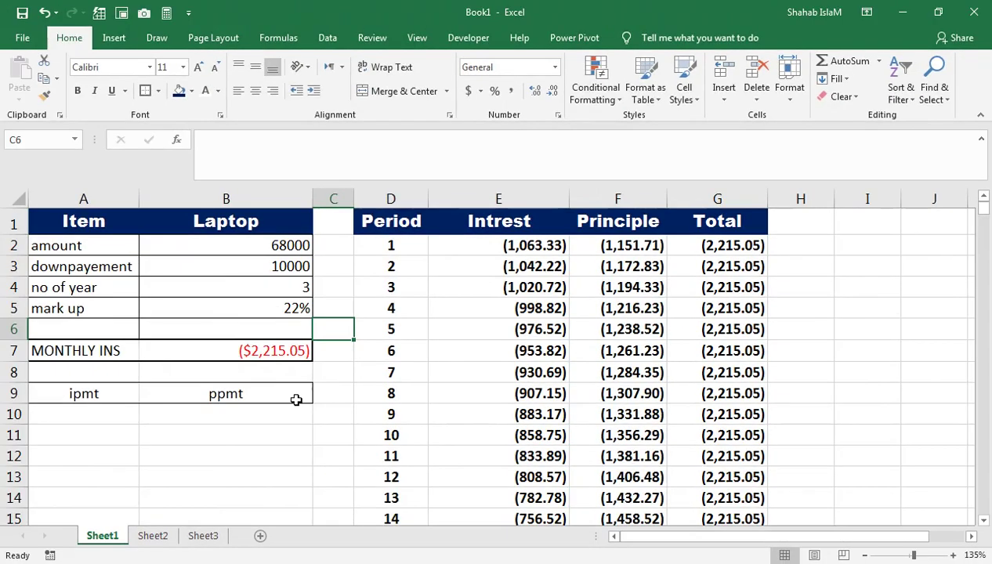
- Scroll to the end of the 36-period schedule to check the recalculated totals
left_click_drag(334, 414, 330, 519)
mouse_move(408, 344)
left_mouse_down()
mouse_move(418, 181)
mouse_move(395, 213)
left_mouse_up()
left_click_drag(369, 466, 274, 254)
left_click(290, 303)
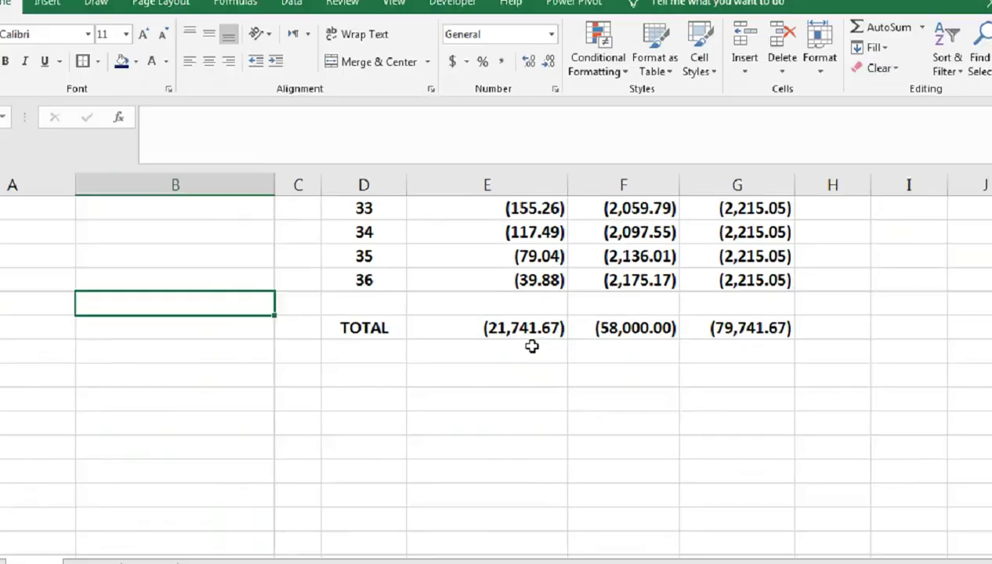
key("Right")
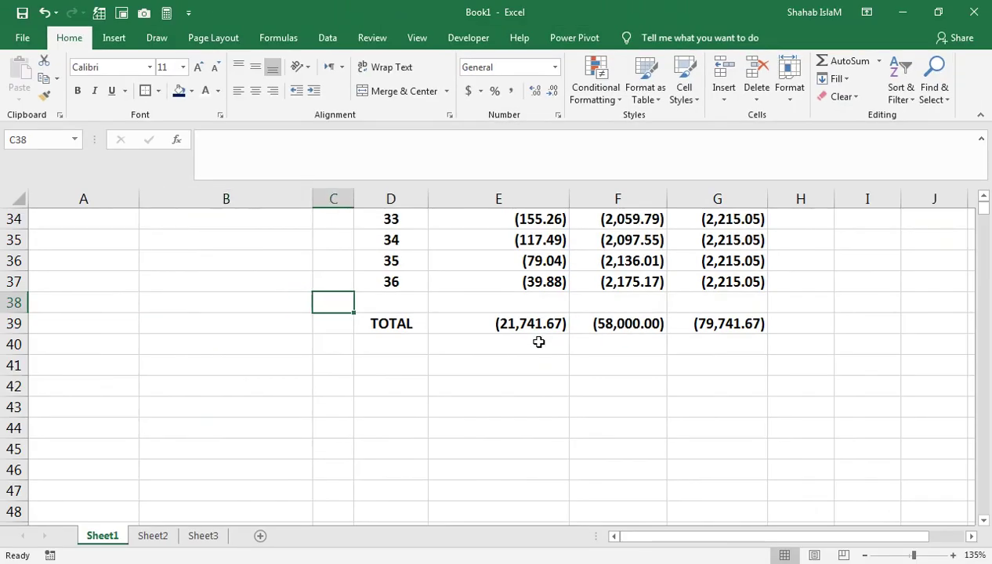
- Set the number of years in B4 back to 1
key("ctrl+Home")
key("Left")
key("Down")
key("Down")
key("Down")
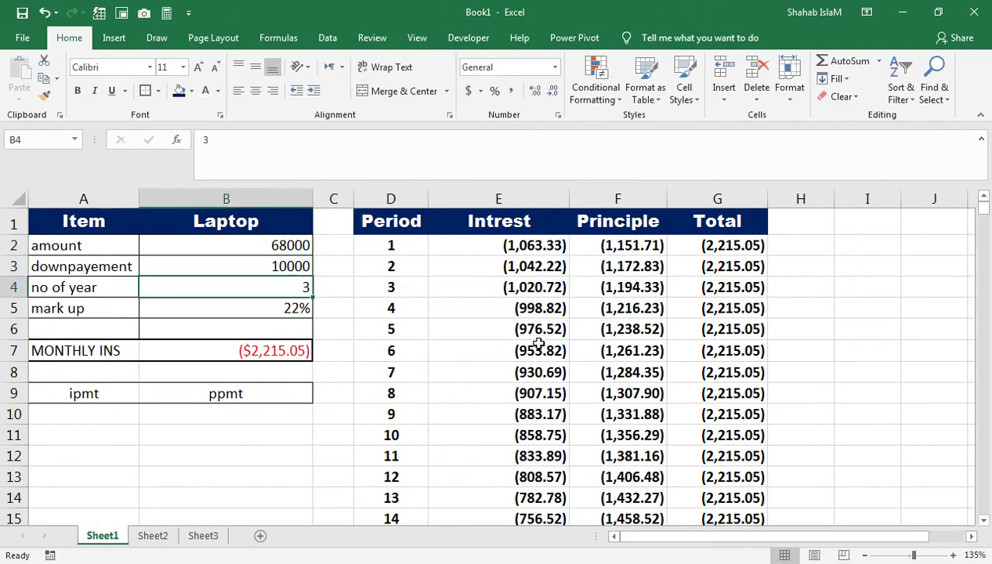
type("1")
key("Return")
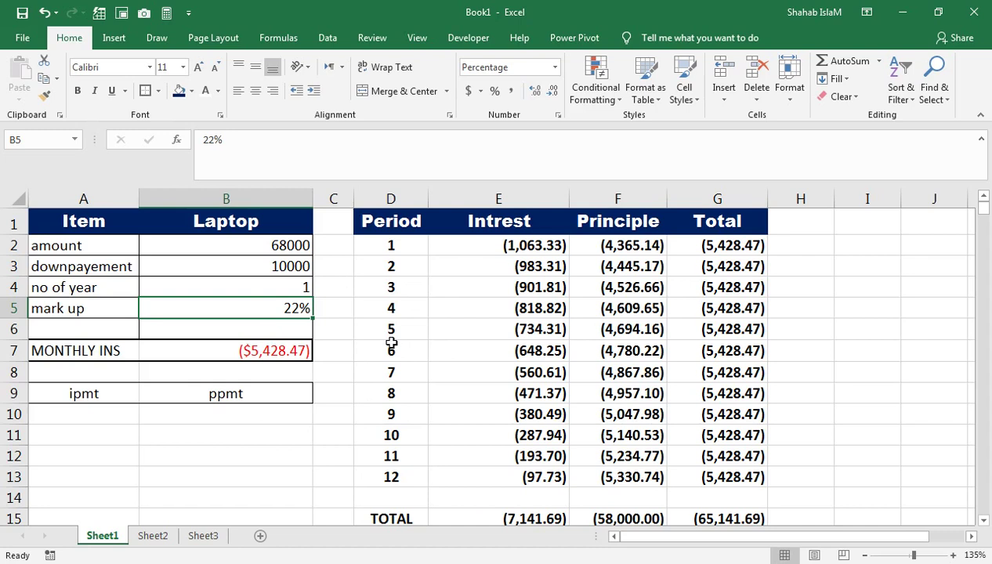
- Select the number-of-years cell B4, which now holds 1 year
left_click(306, 288)
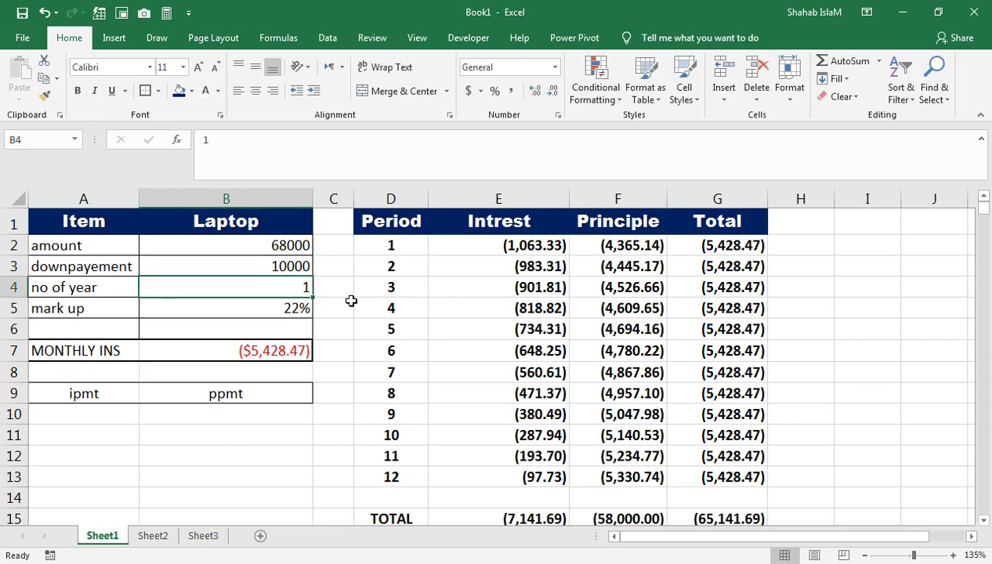
type("2")
key("Return")
key("Up")
key("Up")
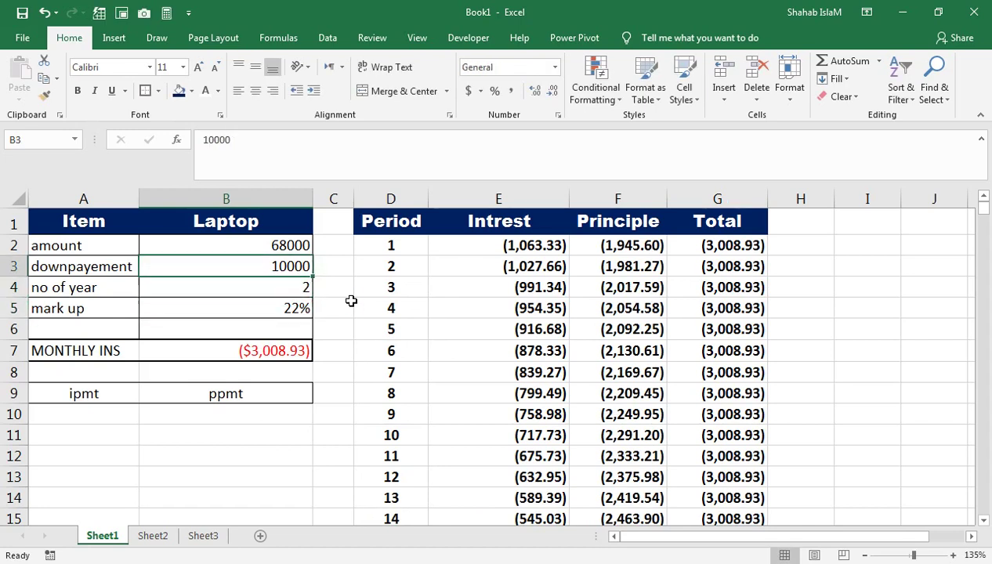
key("Up")
type("10000")
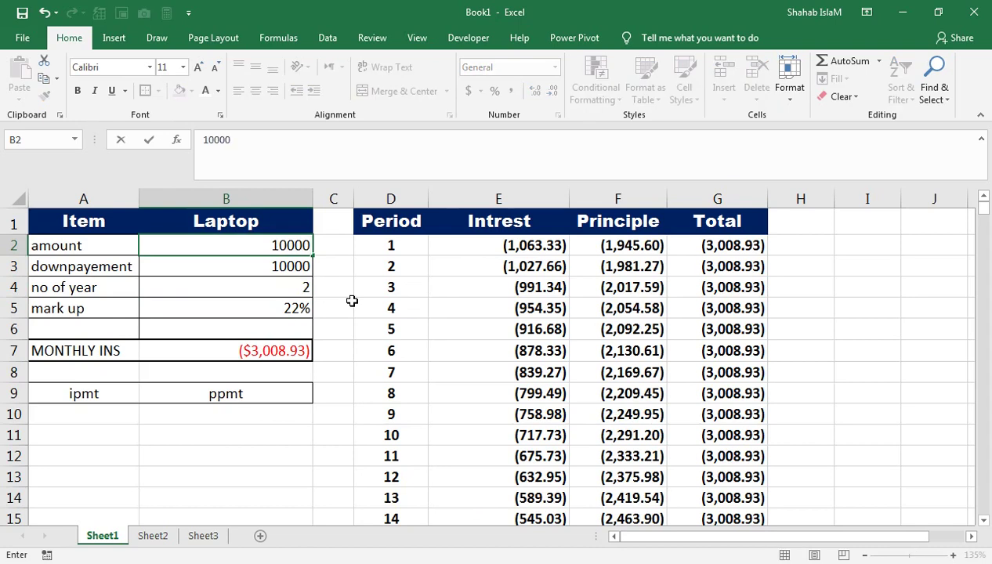
key("Return")
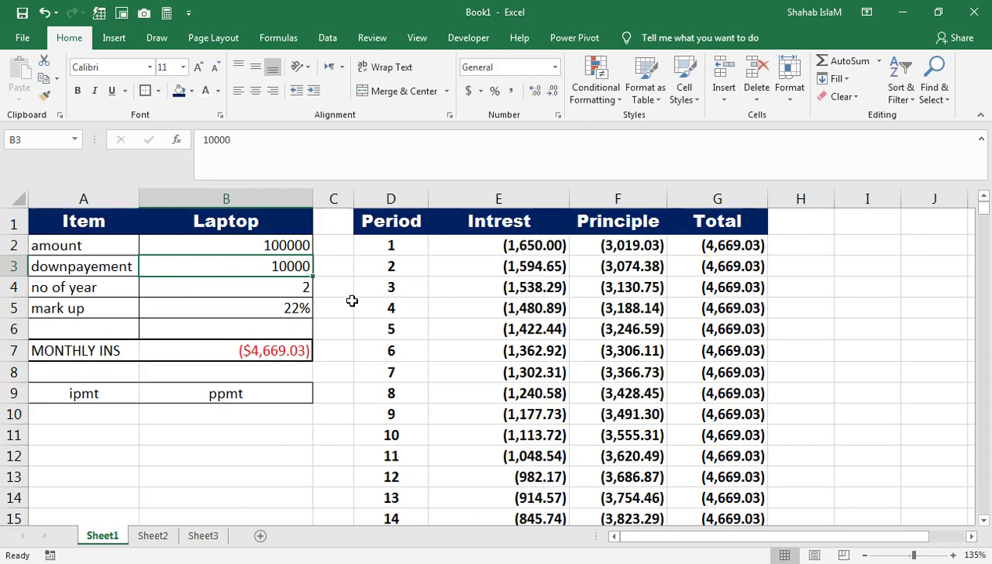
key("Delete")
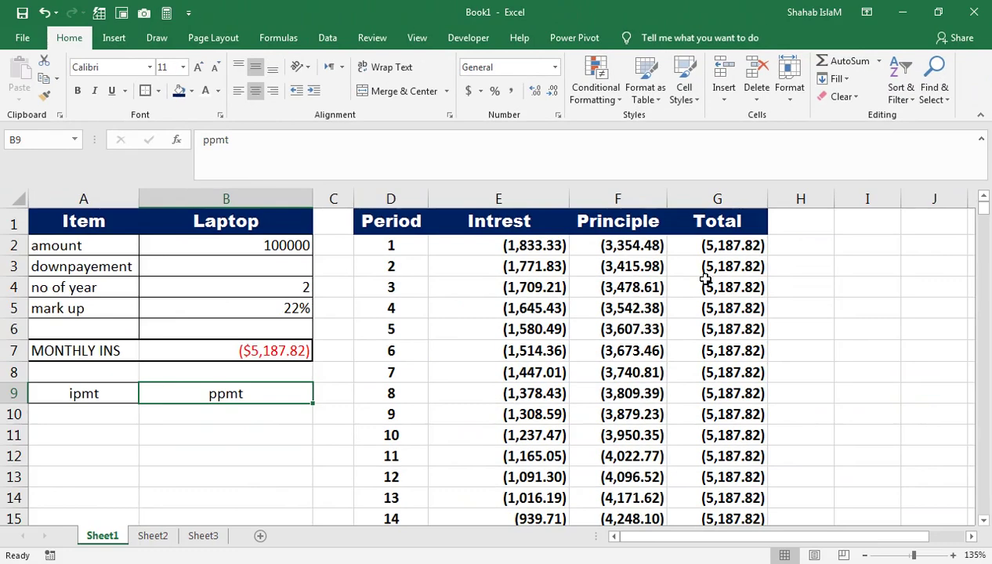
key("Down")
key("Down")
key("Down")
key("Down")
key("Down")
key("Down")
key("Down")
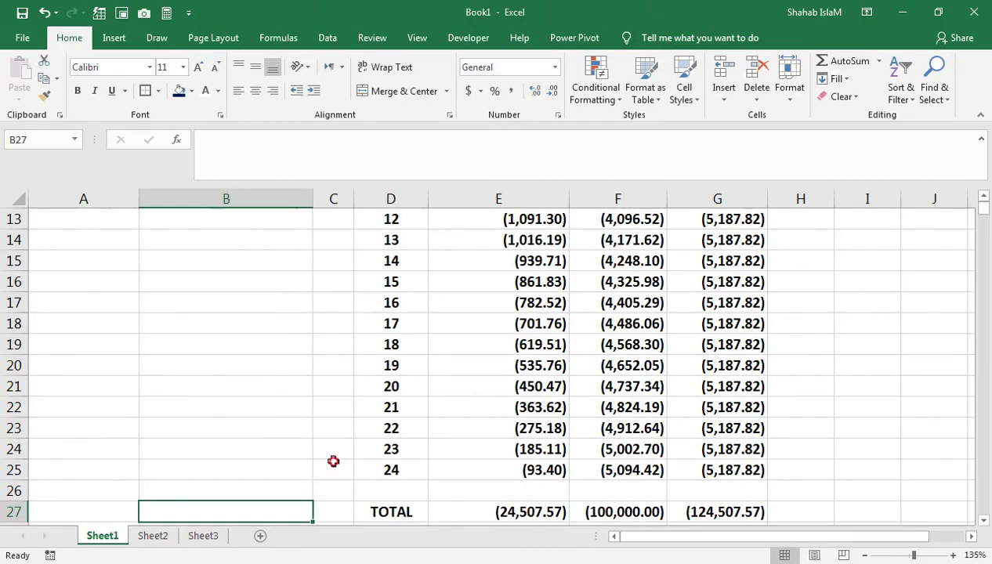
left_click(333, 461)
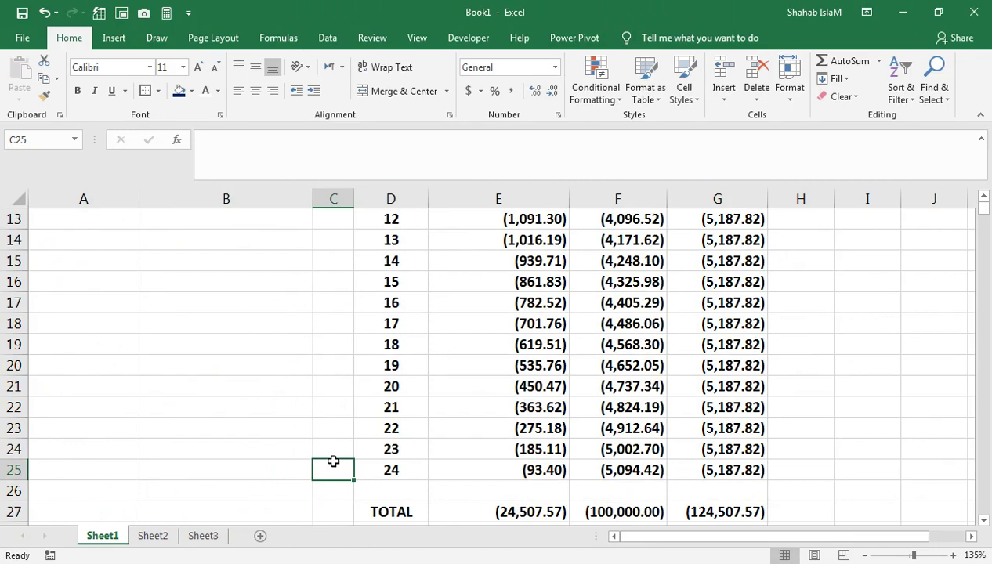
key("ctrl+Up")
key("Down")
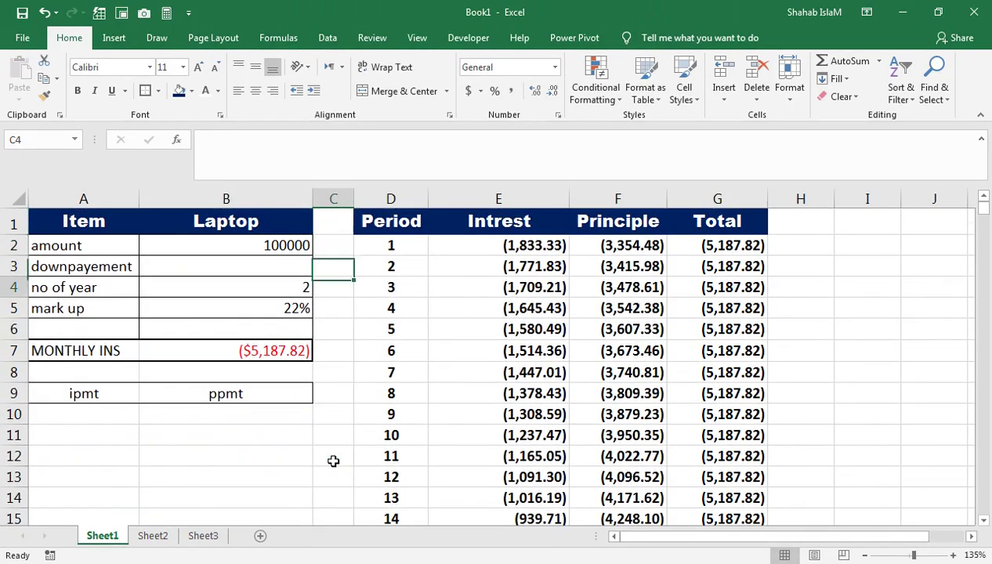
key("Down")
key("Down")
key("Left")
key("Return")
key("Up")
key("Up")
key("Up")
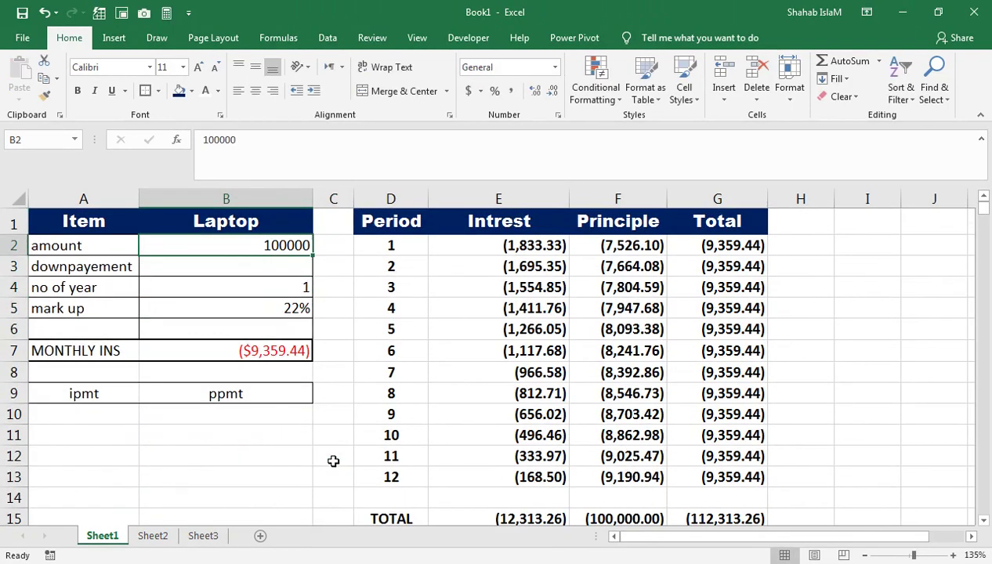
type("68")
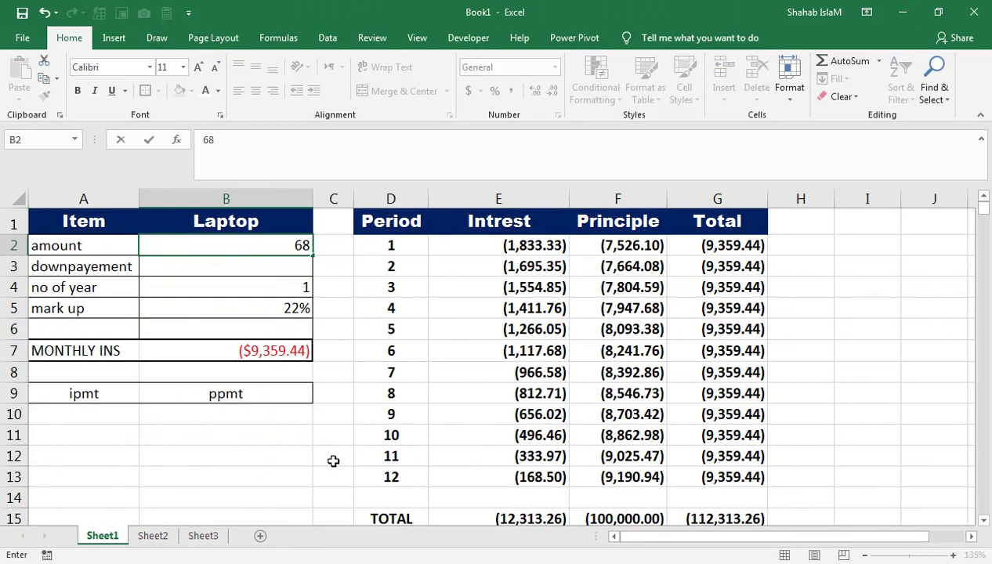
key("Return")
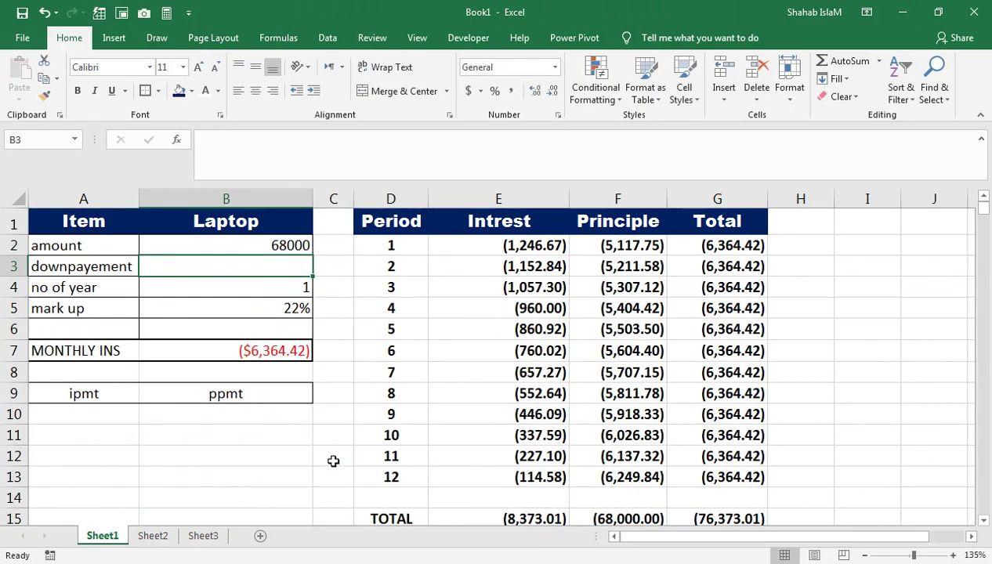
type("10000")
key("Return")
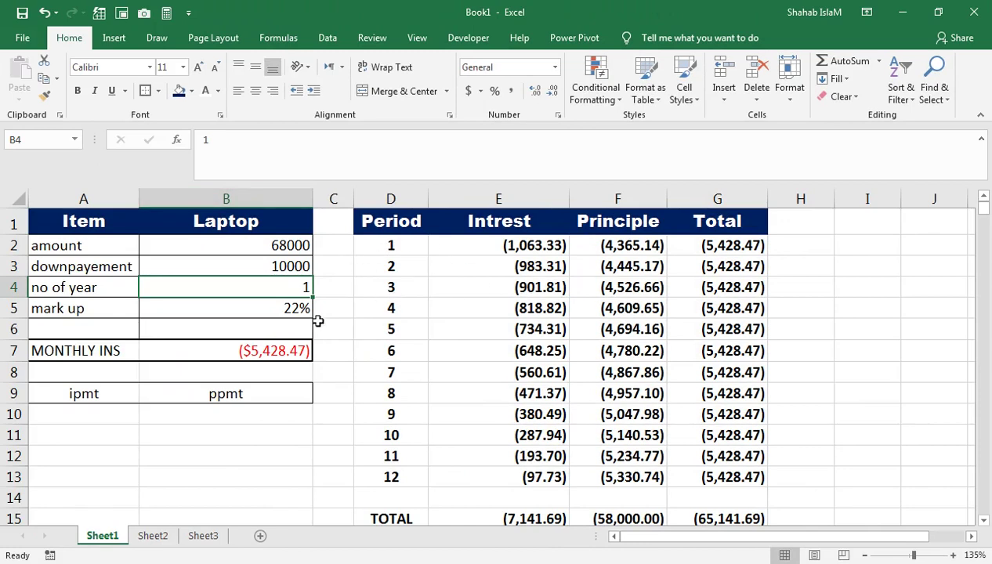
right_click(114, 541)
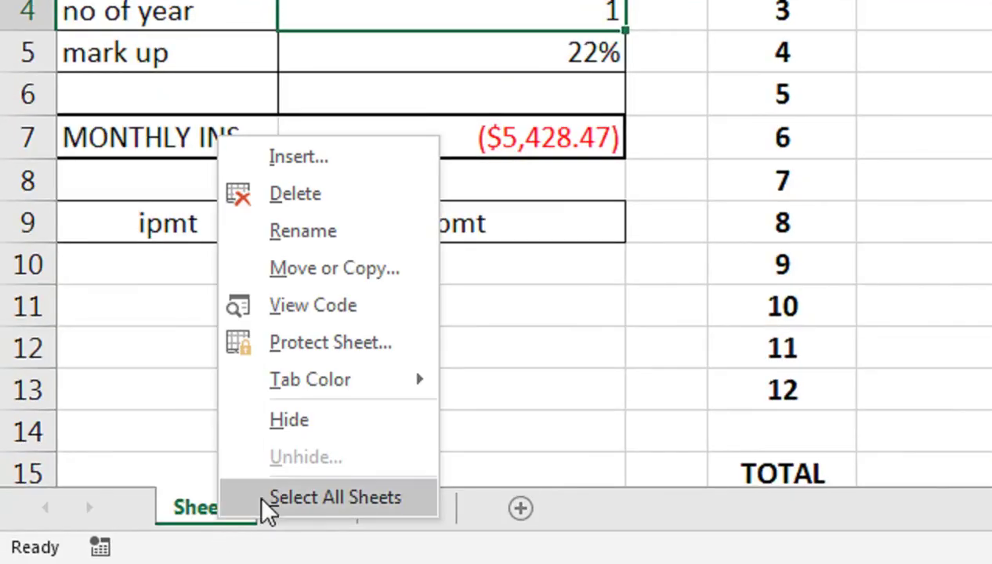
- Copy Sheet1 into a new 'Sheet1 (2)' sheet using Move or Copy with Create a copy
left_click(179, 421)
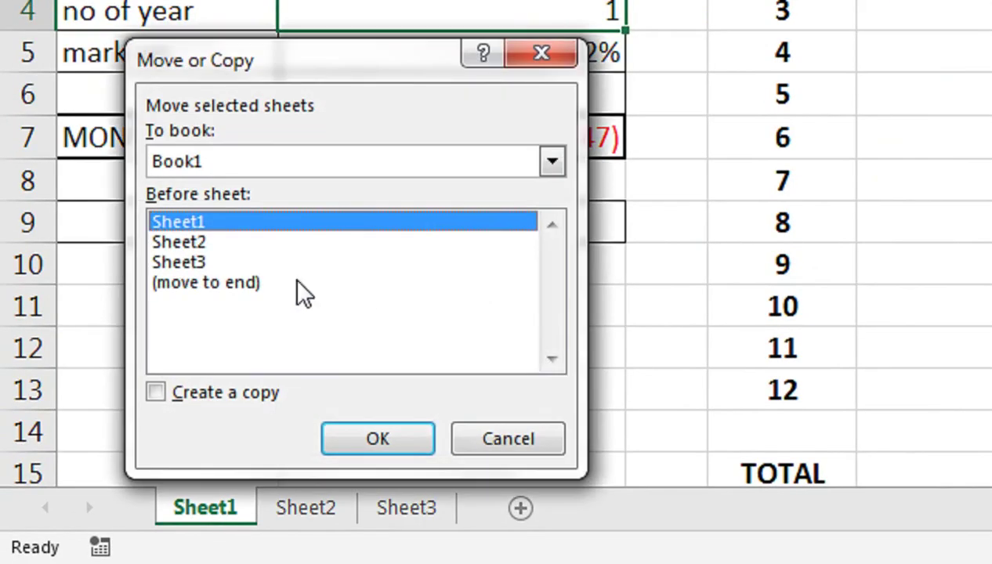
left_click(157, 393)
left_click(345, 439)
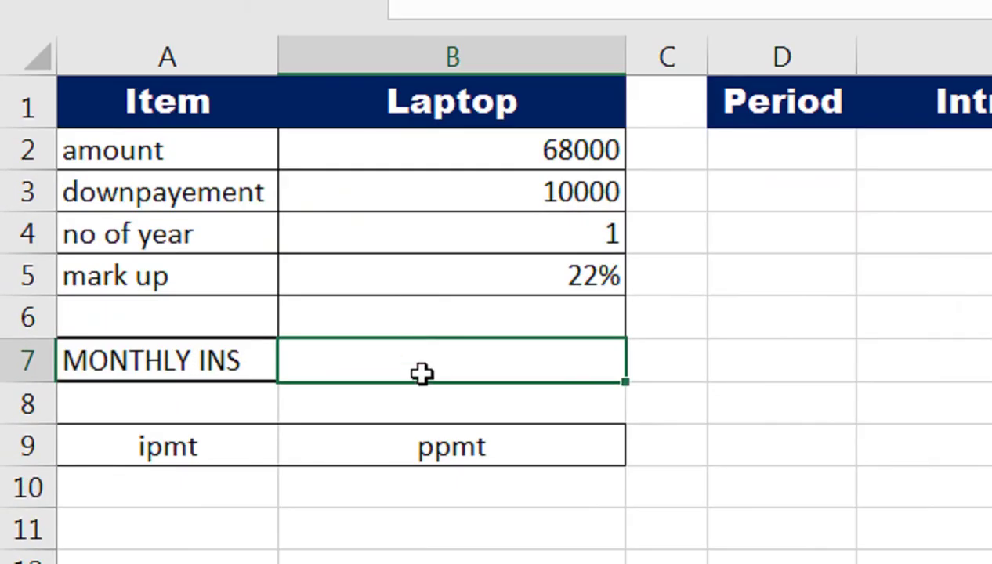
- Start the PMT formula in B7 with rate B5/12 and periods B4*12
type("=pmt")
key("Tab")
type("B4")
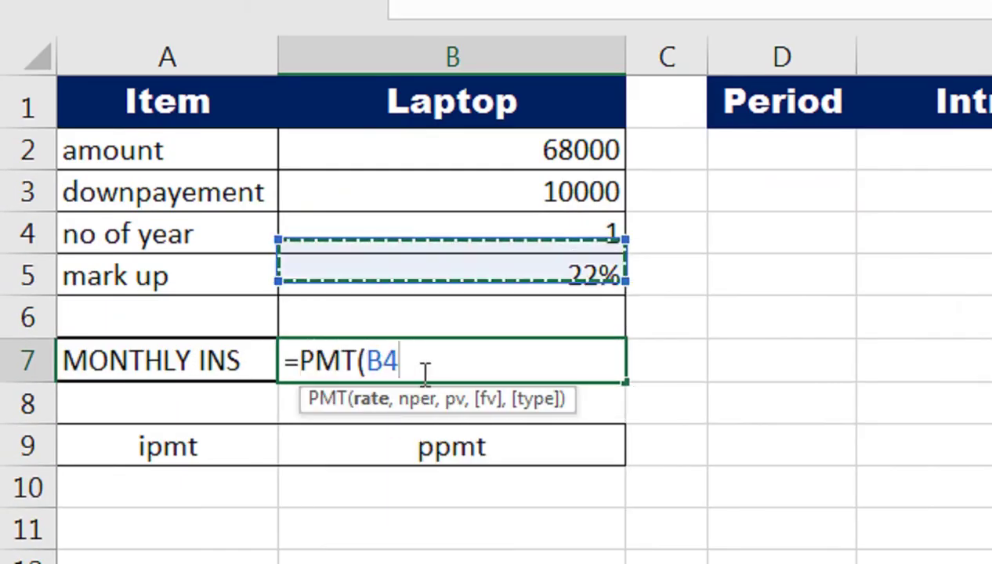
key("Down")
type("/")
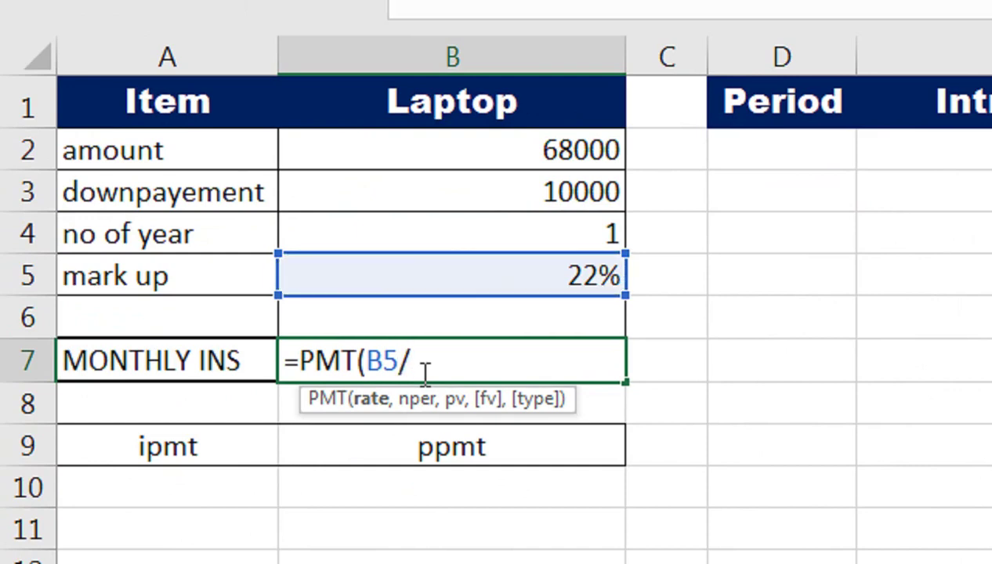
type("12,")
key("Up")
key("Up")
key("Up")
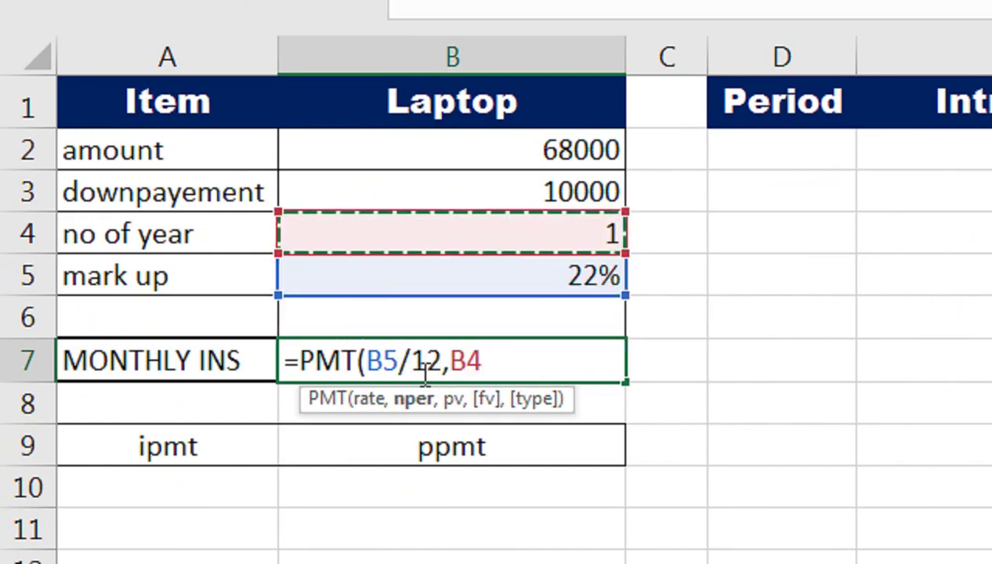
type("*12")
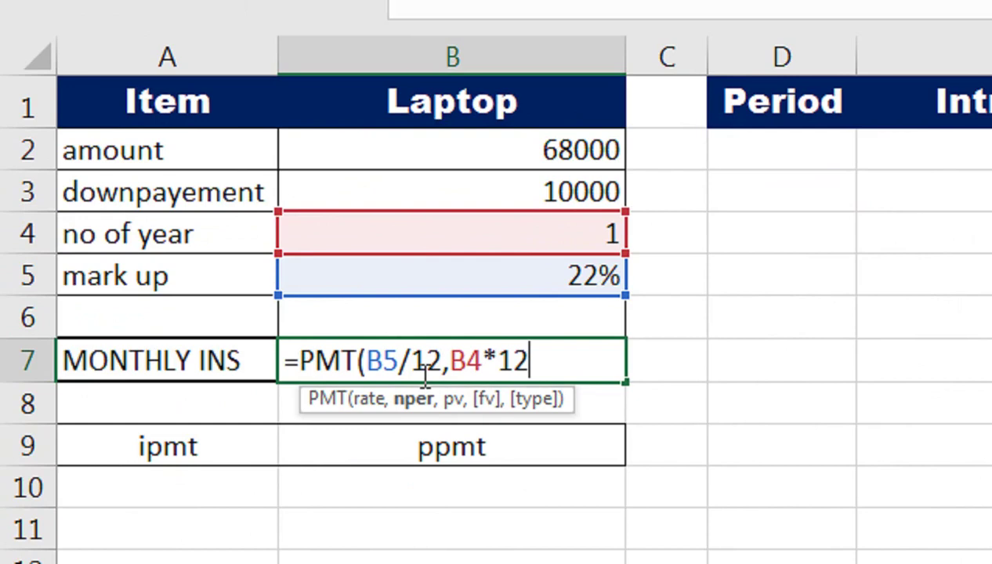
type(",")
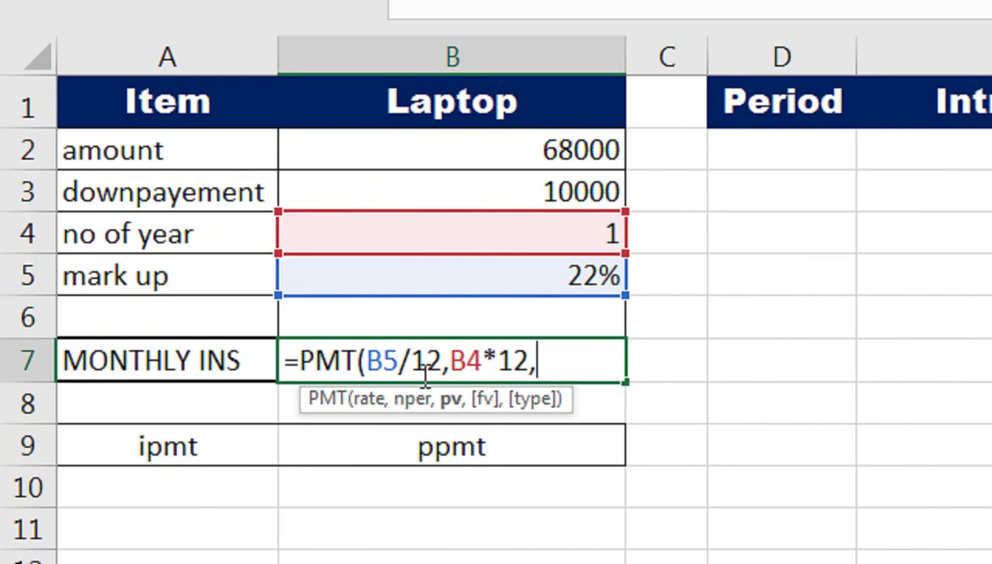
- Finish it with present value B2-B3, so MONTHLY INS shows ($5,428.47)
key("Up")
key("Up")
key("Up")
key("Up")
key("Up")
type("-")
key("Up")
key("Up")
key("Up")
key("Up")
key("Up")
key("Down")
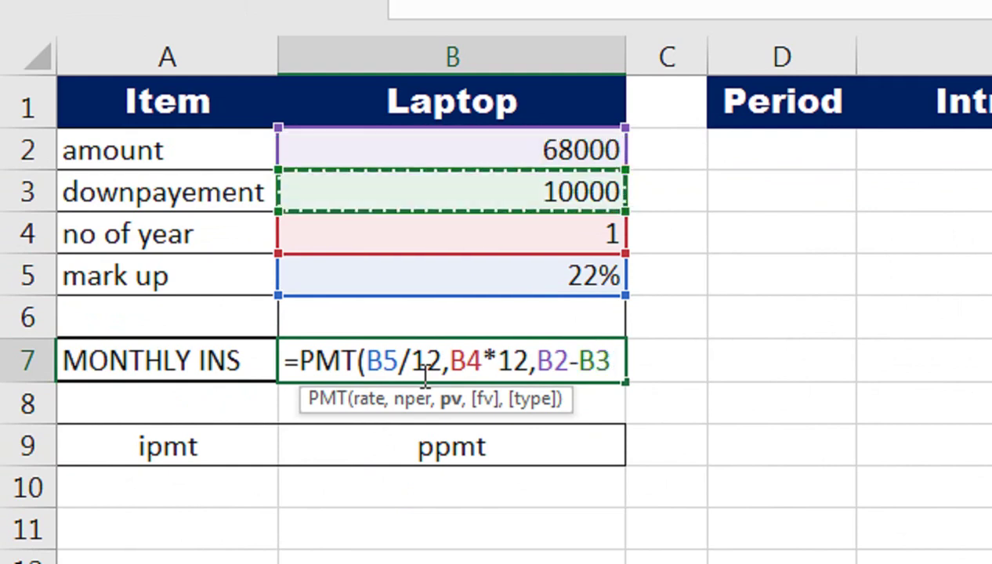
type(")")
key("Return")
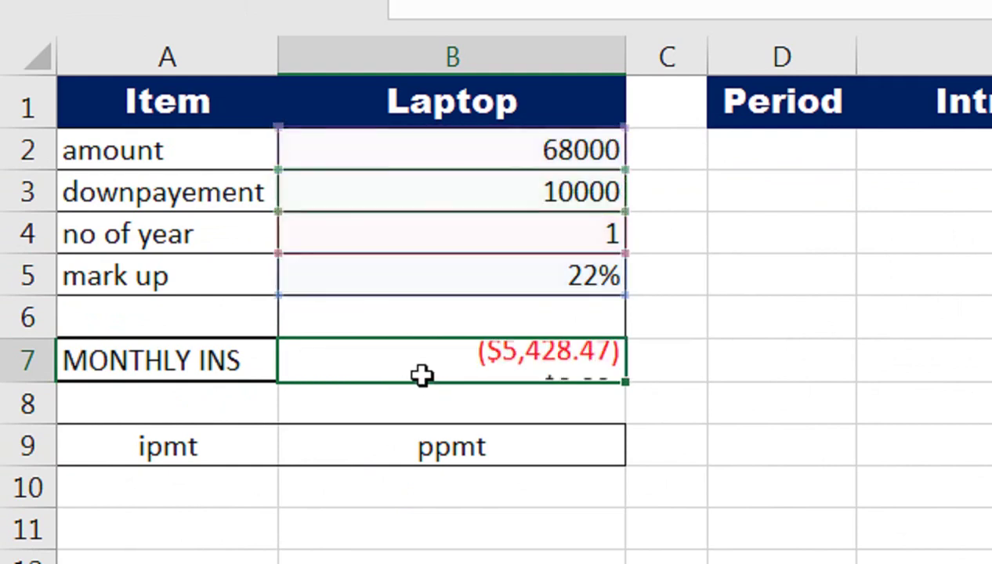
key("Up")
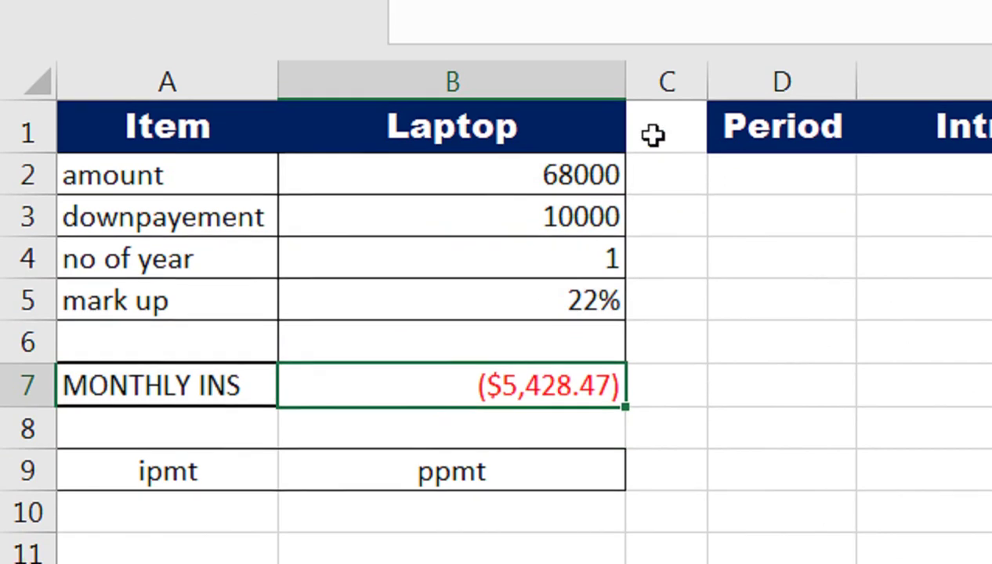
left_click(654, 137)
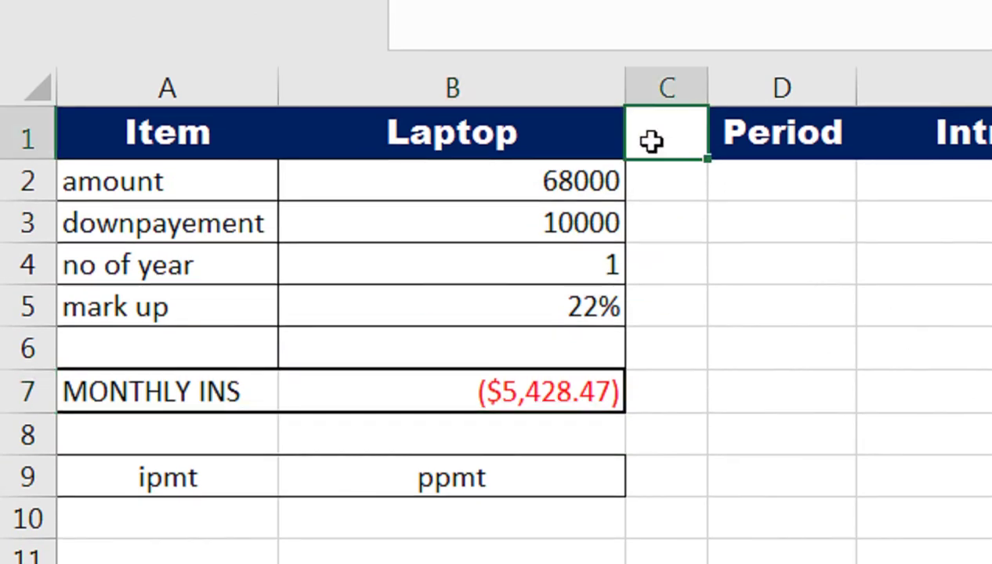
- Enter =B4*12 in C1 so it shows 12 months
type("=")
key("Left")
key("Down")
key("Down")
key("Down")
type("*12")
key("Return")
left_click(665, 140)
left_click(436, 143)
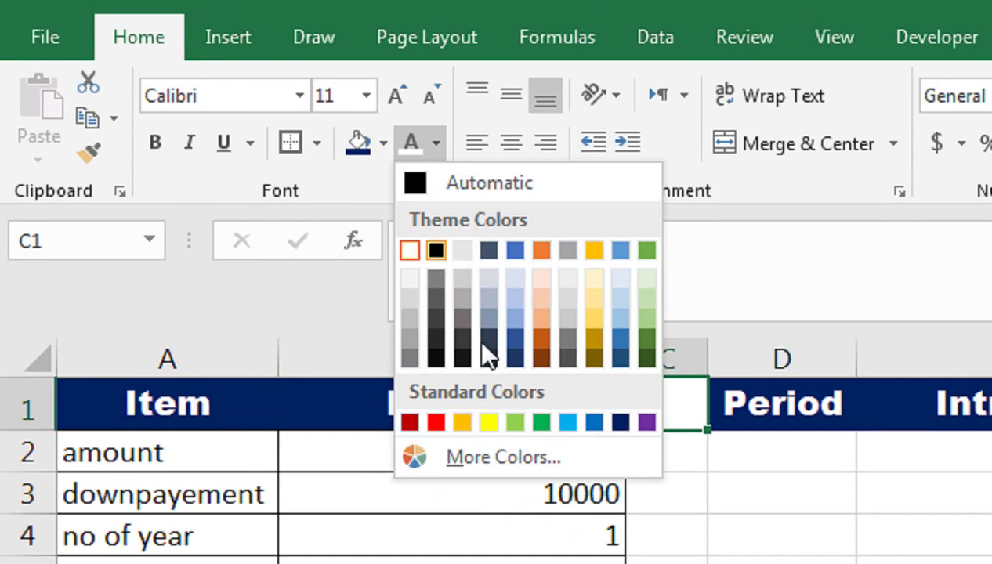
left_click(664, 416)
double_click(665, 412)
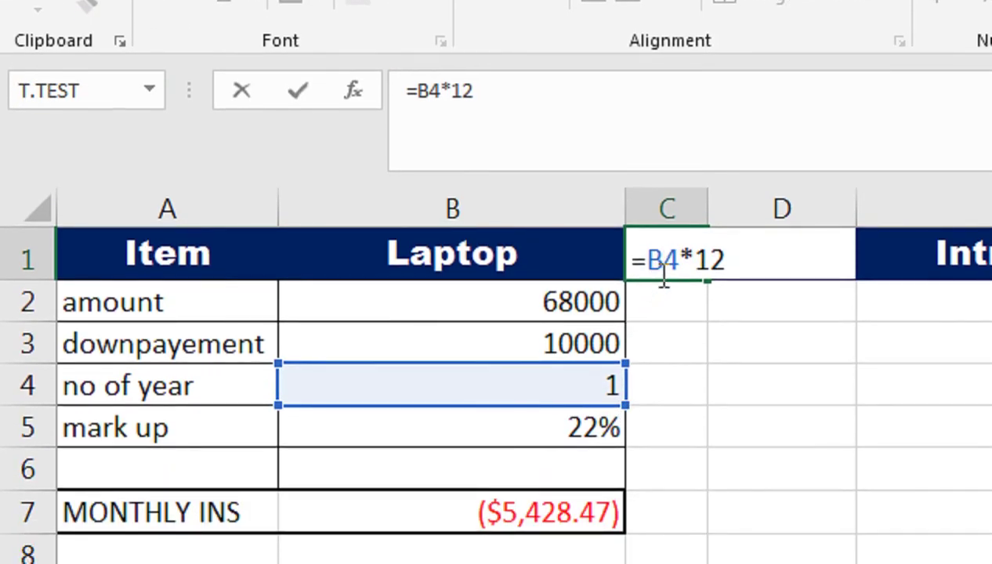
key("Return")
- Enter 1 as the first period in D2 and begin an IPMT formula in E2
left_click(780, 312)
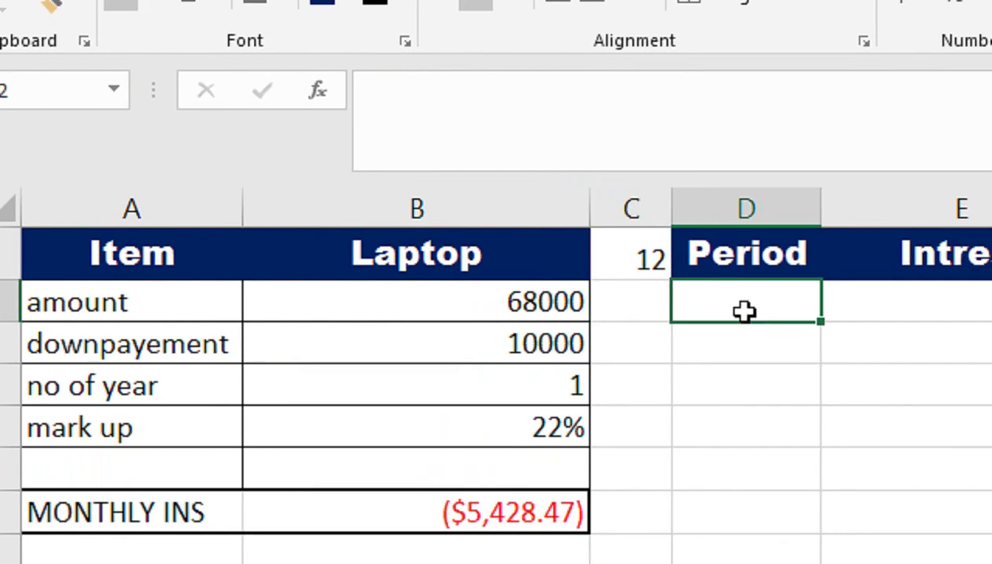
type("1")
key("Tab")
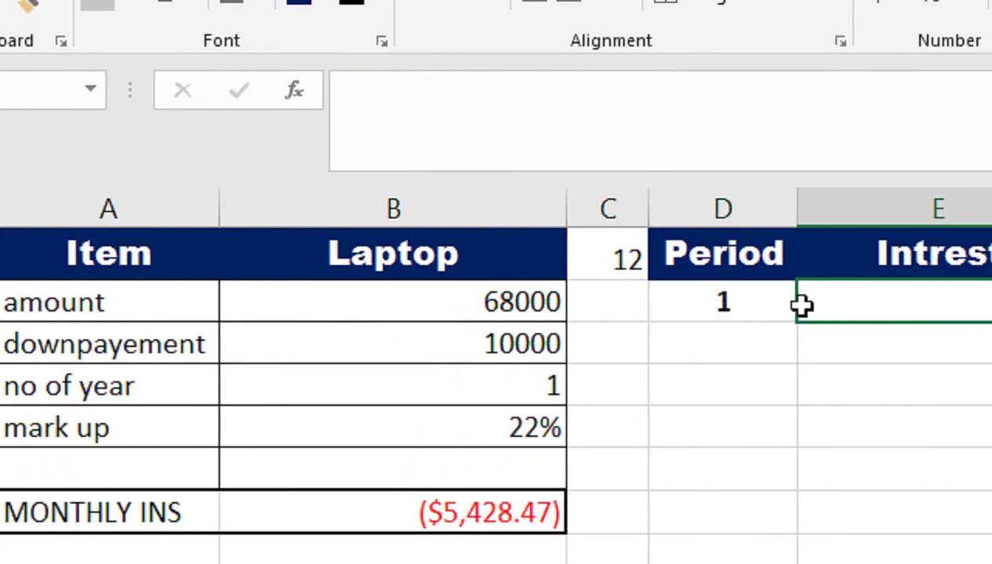
type("=ipm")
key("Tab")
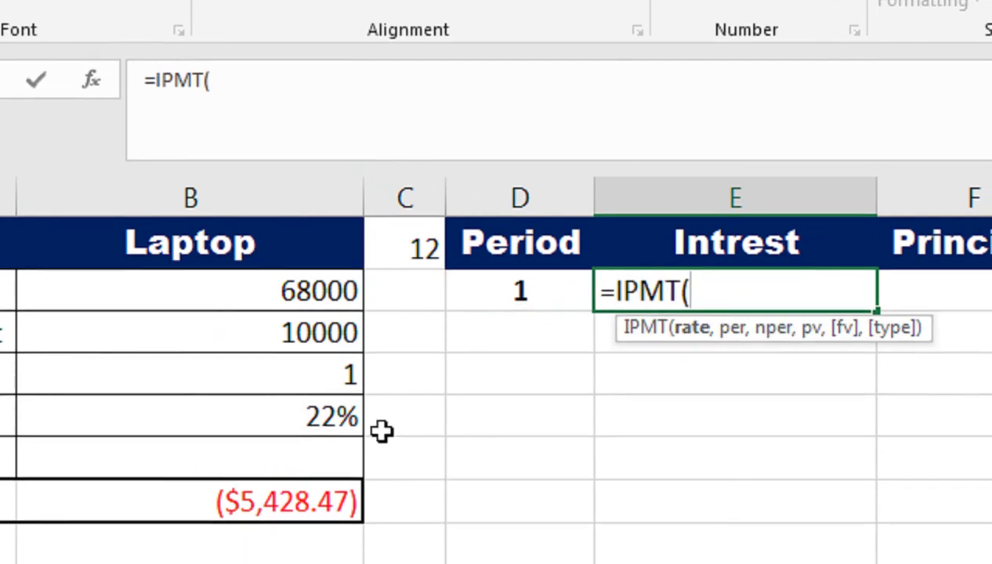
- Give the IPMT formula rate $B$5/12 and term $B$4*12
left_click(356, 427)
key("F4")
type("/12,")
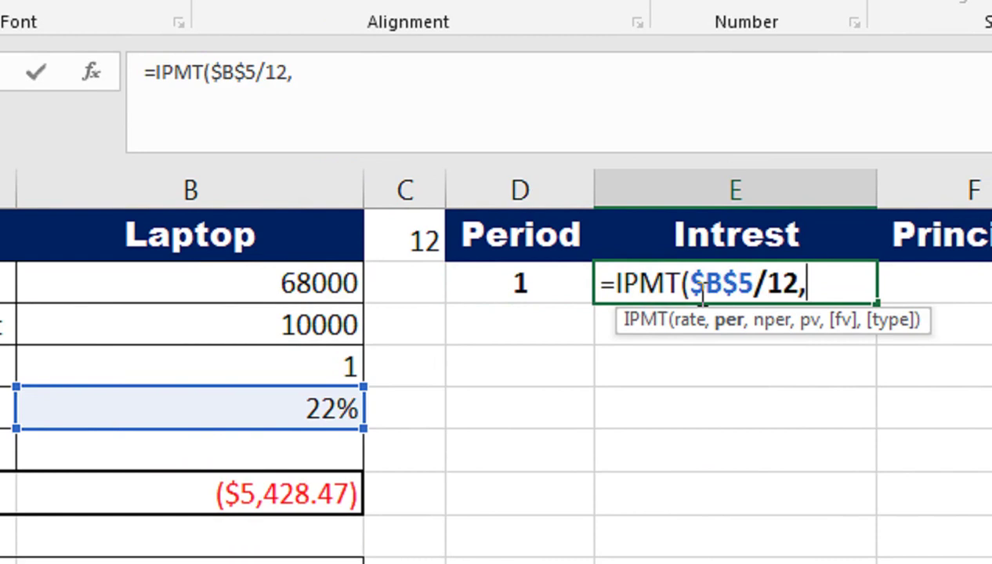
left_click(328, 374)
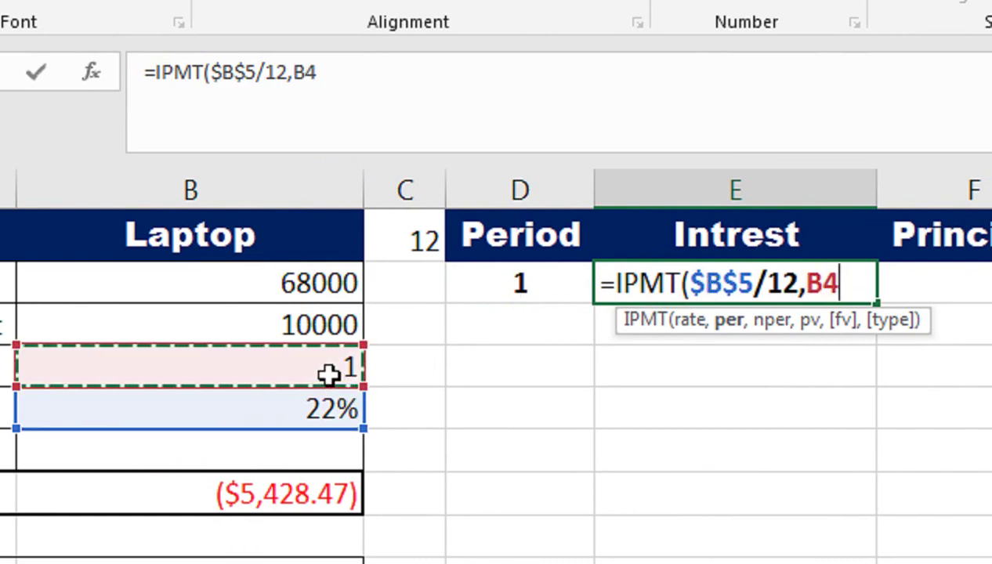
type("*12")
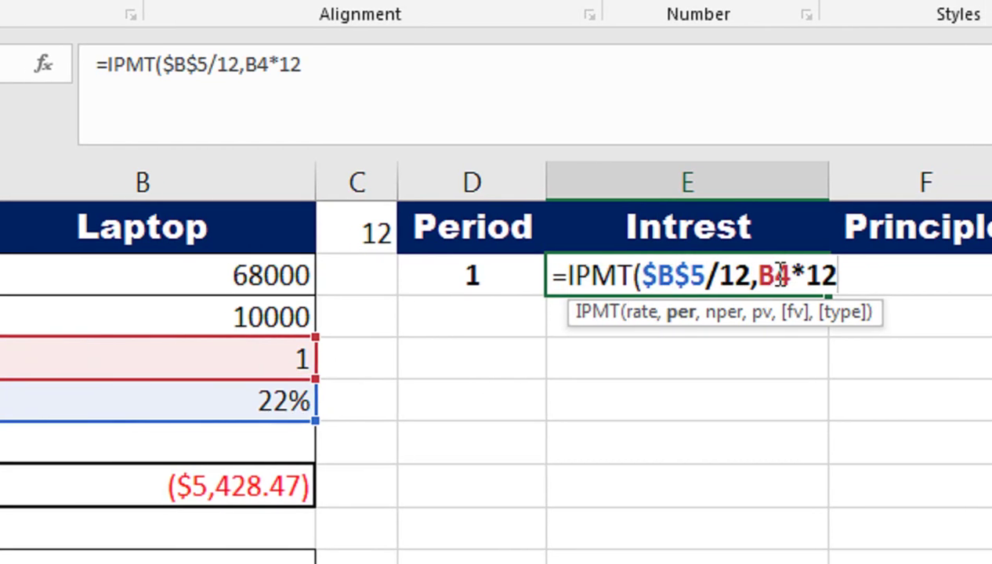
double_click(823, 284)
key("F4")
left_click(754, 284)
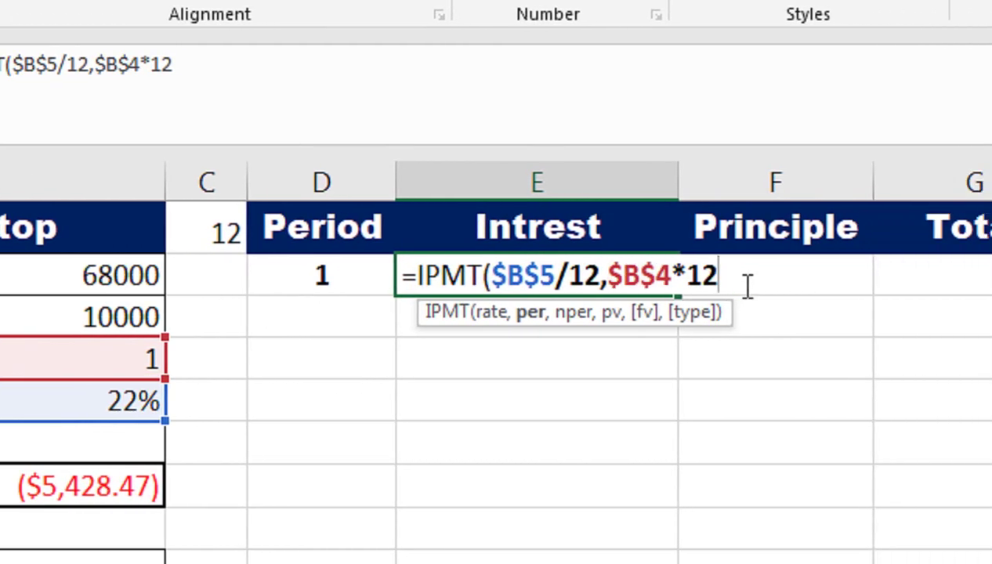
type(",")
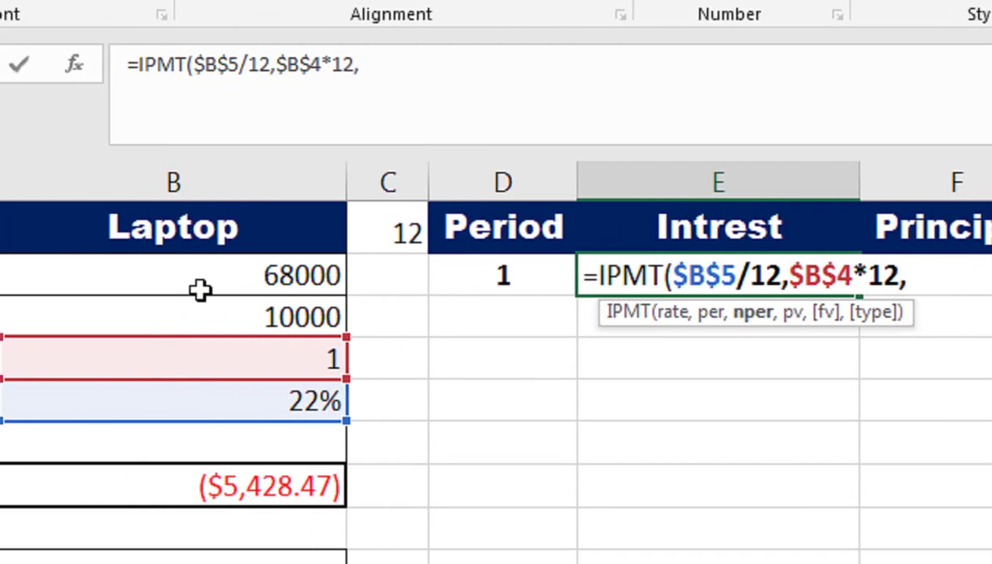
- Add the loan value $B$2-B$3 as the present value argument
left_click(200, 289)
type("-")
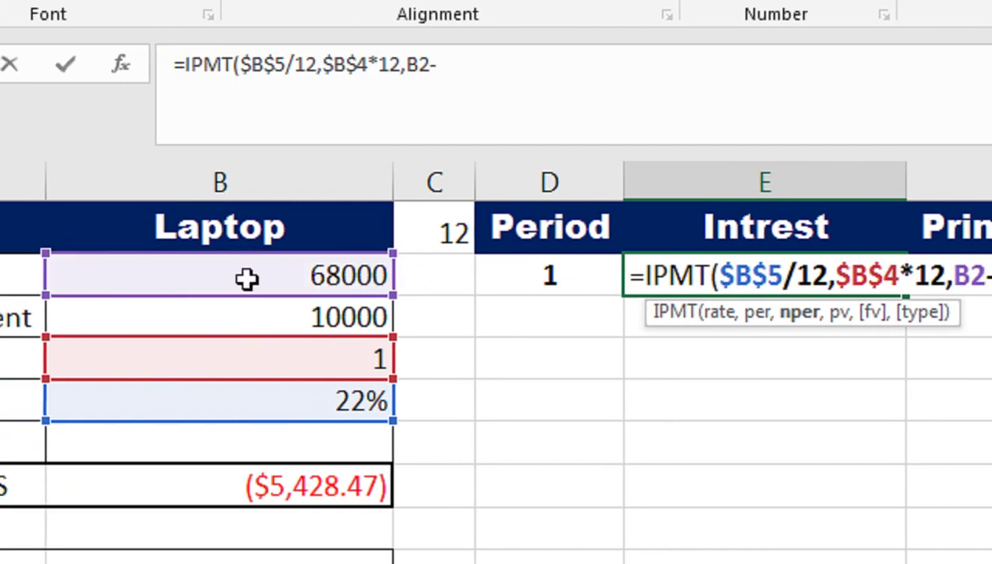
left_click(388, 317)
left_click(747, 288)
key("F4")
left_click(819, 280)
key("F4")
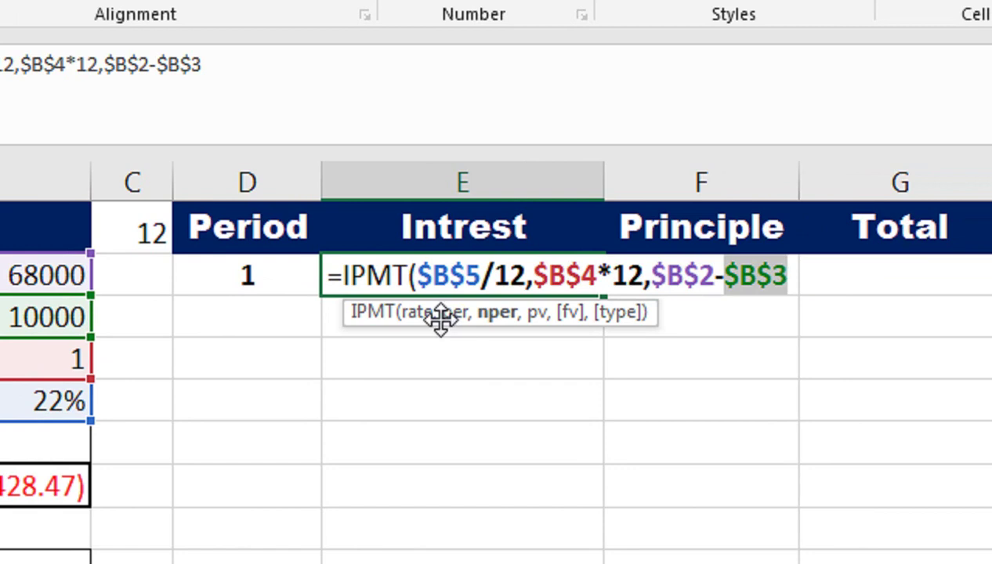
key("F4")
- Insert D2 as the period argument, giving ($1,063.33), and copy it down to E3
left_click(454, 315)
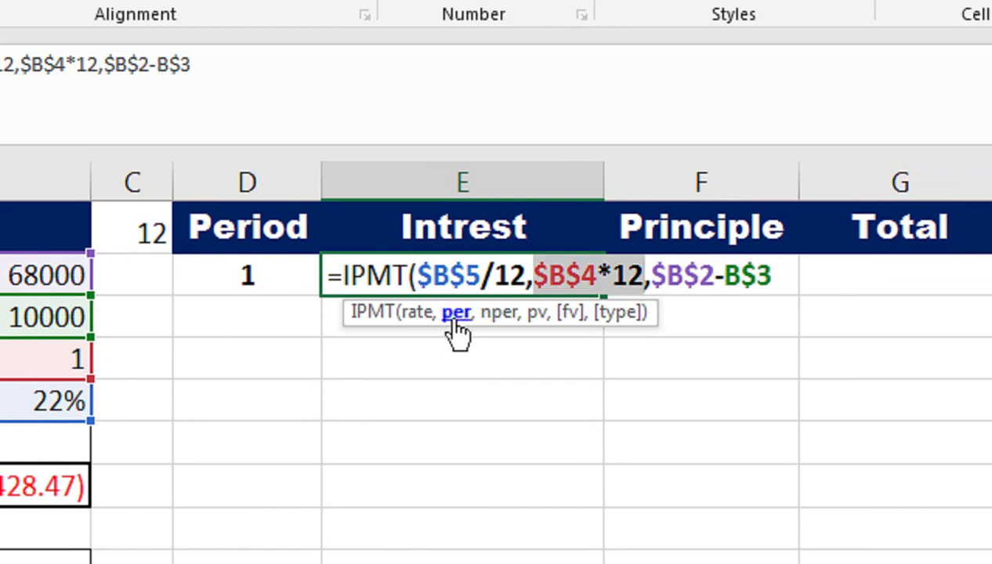
left_click(537, 271)
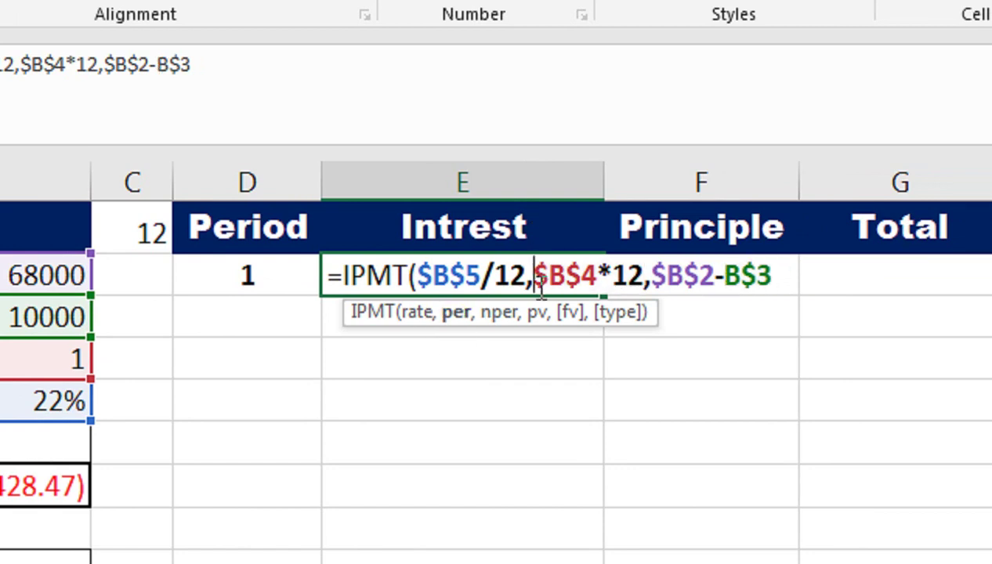
type(",")
left_click(268, 283)
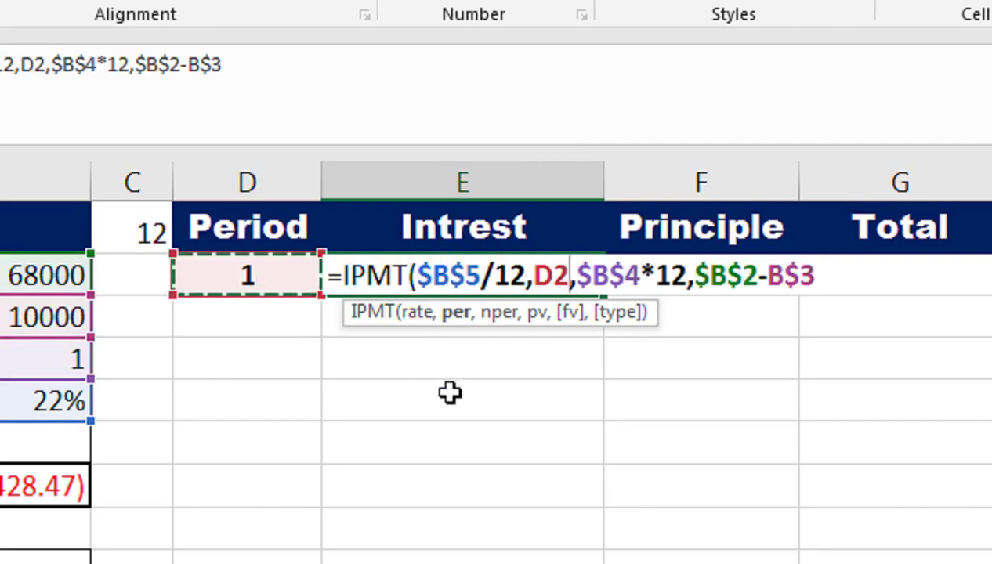
left_click(498, 316)
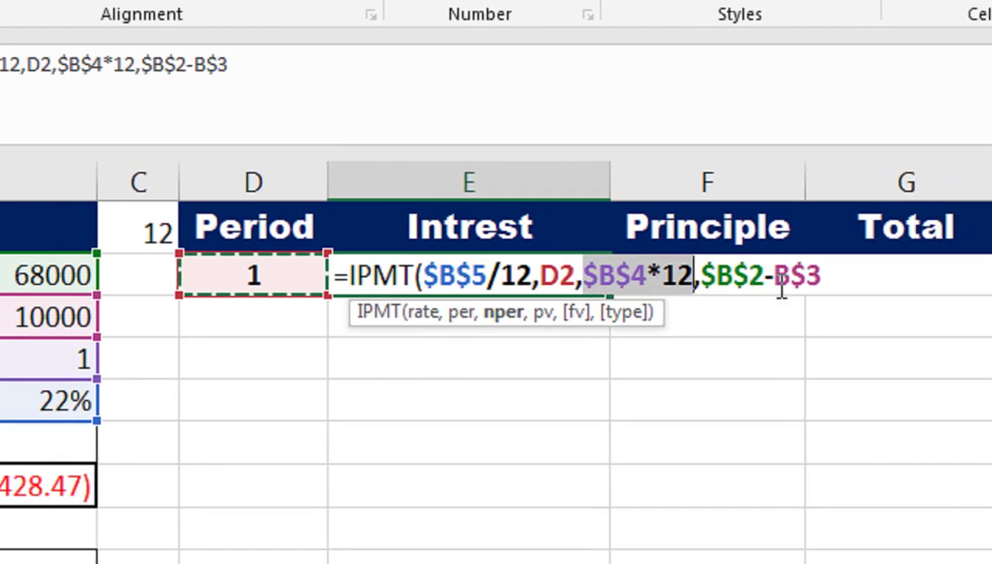
left_click(838, 282)
type(")")
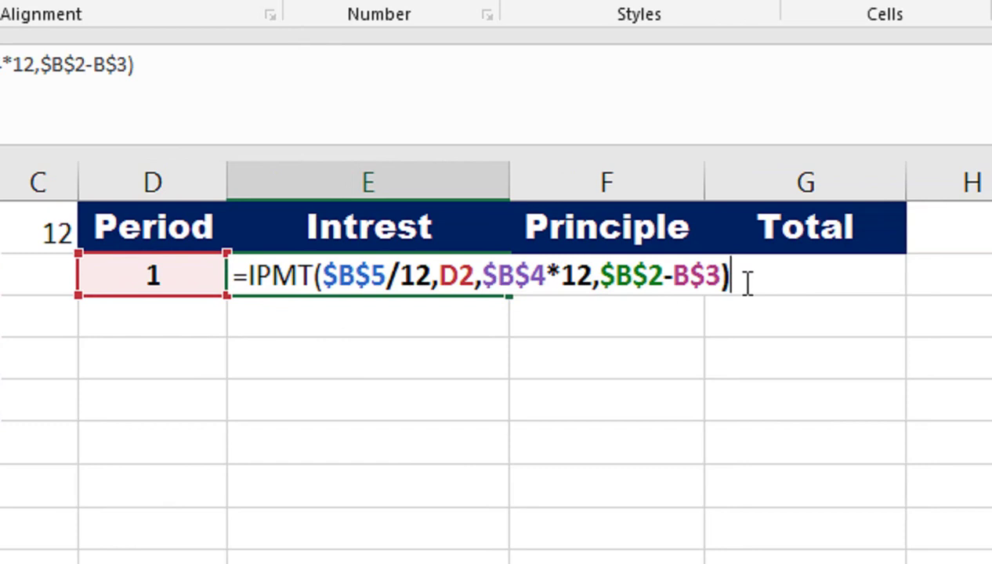
key("Return")
left_click(495, 274)
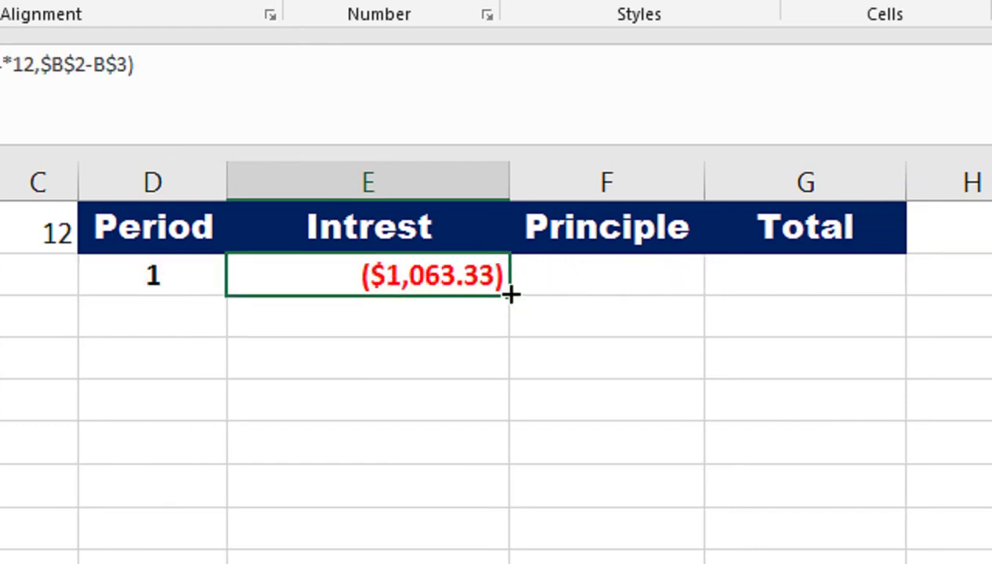
left_click_drag(510, 294, 505, 339)
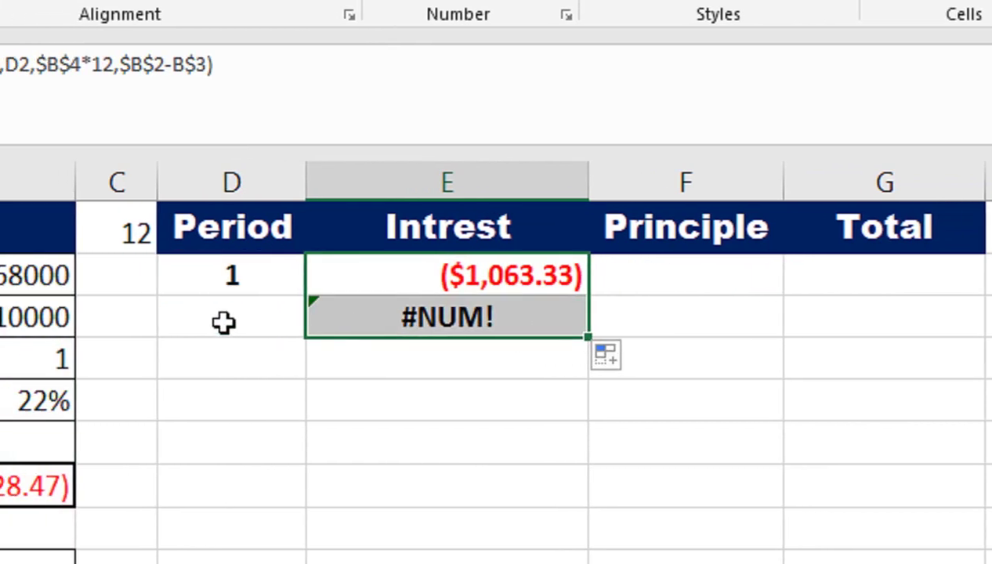
- Wrap E2's interest formula in =IF(D2="","",IPMT(...)) to remove the #NUM! error
left_click(395, 306)
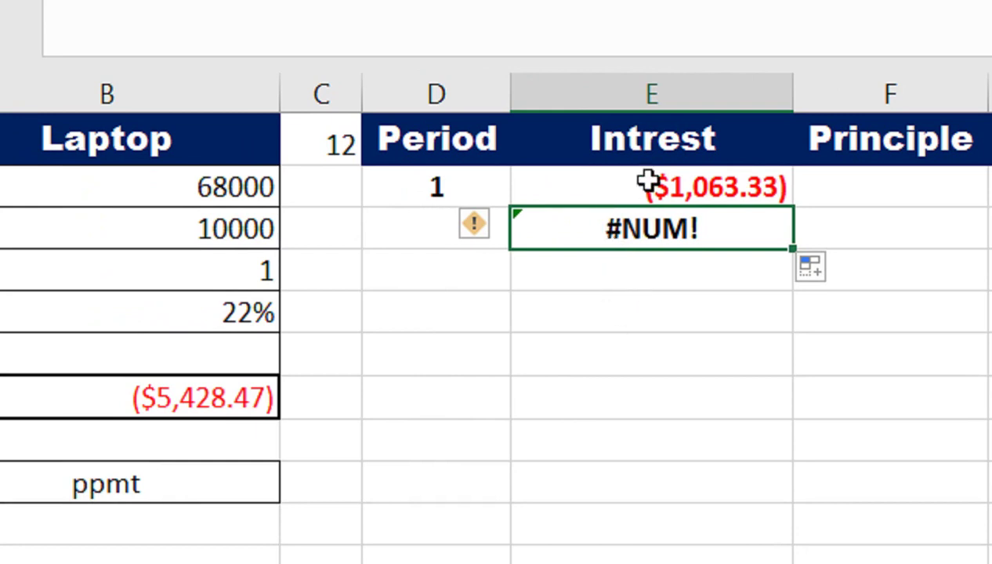
double_click(647, 182)
left_click(533, 188)
type("if")
key("Tab")
left_click(470, 187)
type("=\"\",\"\"")
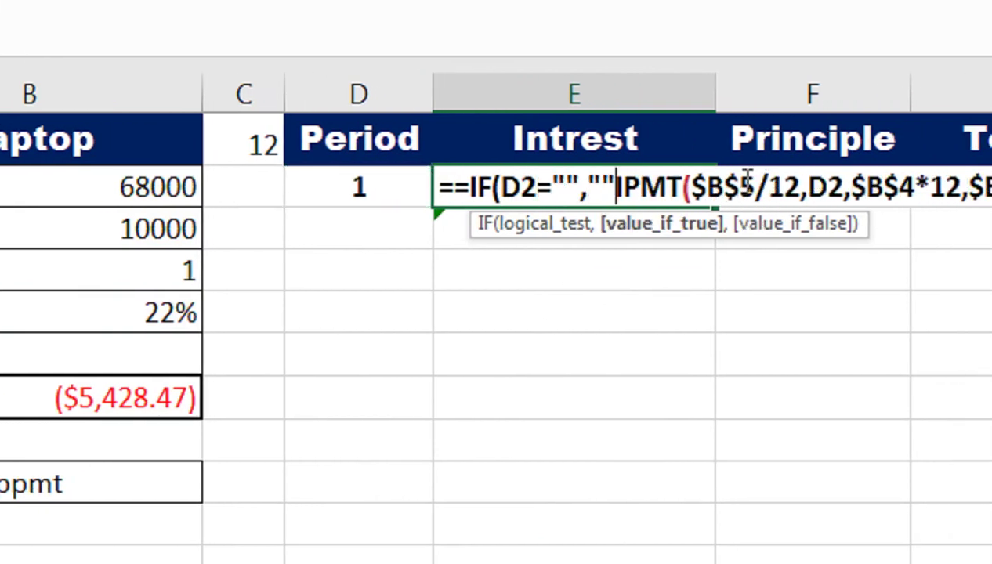
type(",")
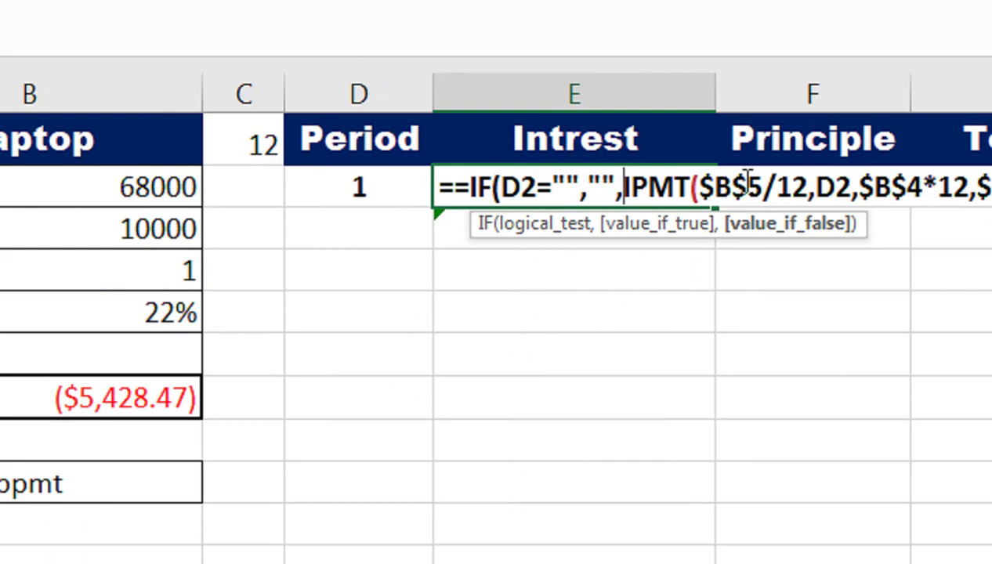
key("Return")
key("Return")
key("Up")
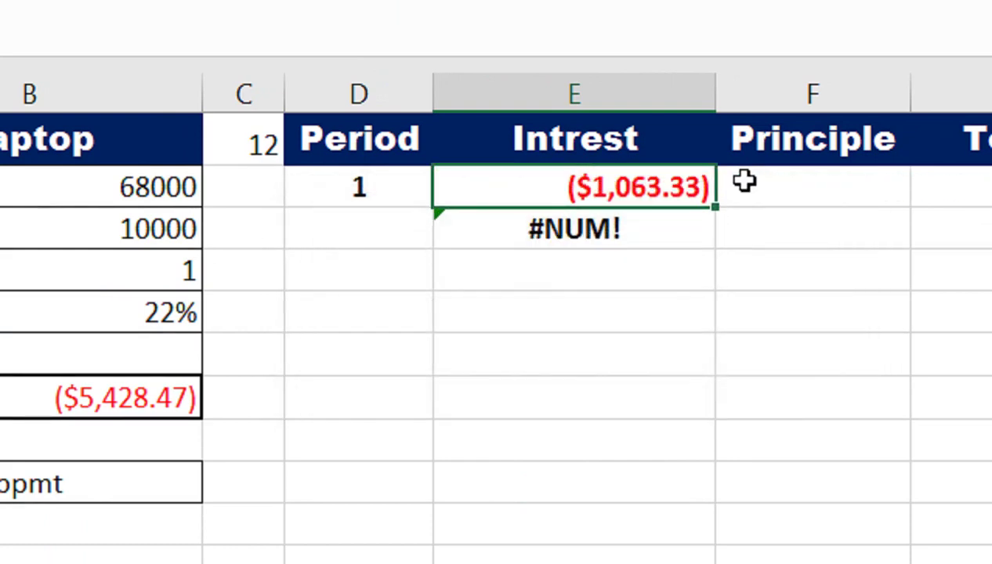
- Fill the interest formula down through E10 and copy its text from the formula bar
key("shift+Down")
key("shift+Down")
key("shift+Down")
key("shift+Down")
key("shift+Down")
key("shift+Down")
key("shift+Down")
key("shift+Down")
key("ctrl+d")
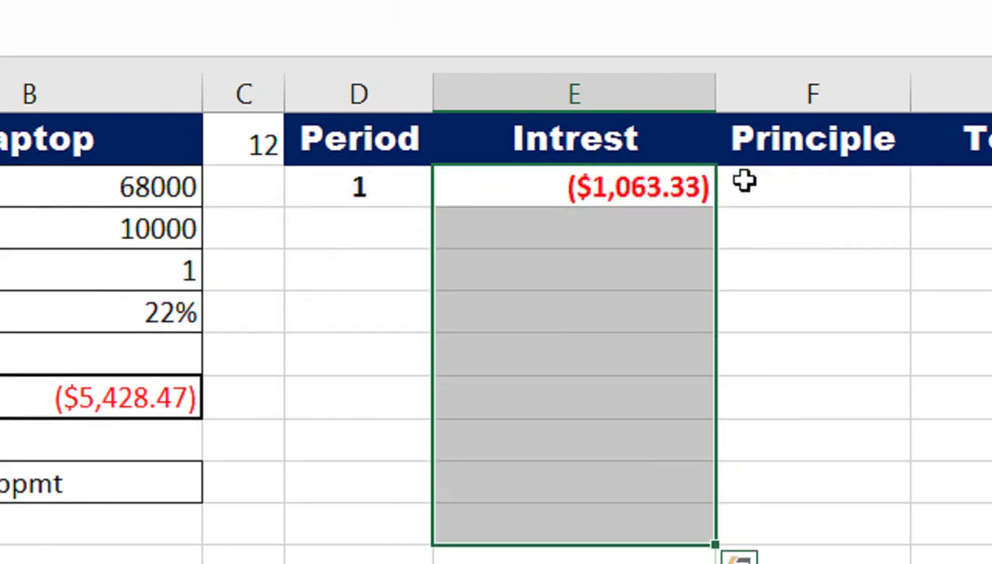
left_click(745, 181)
left_click(631, 182)
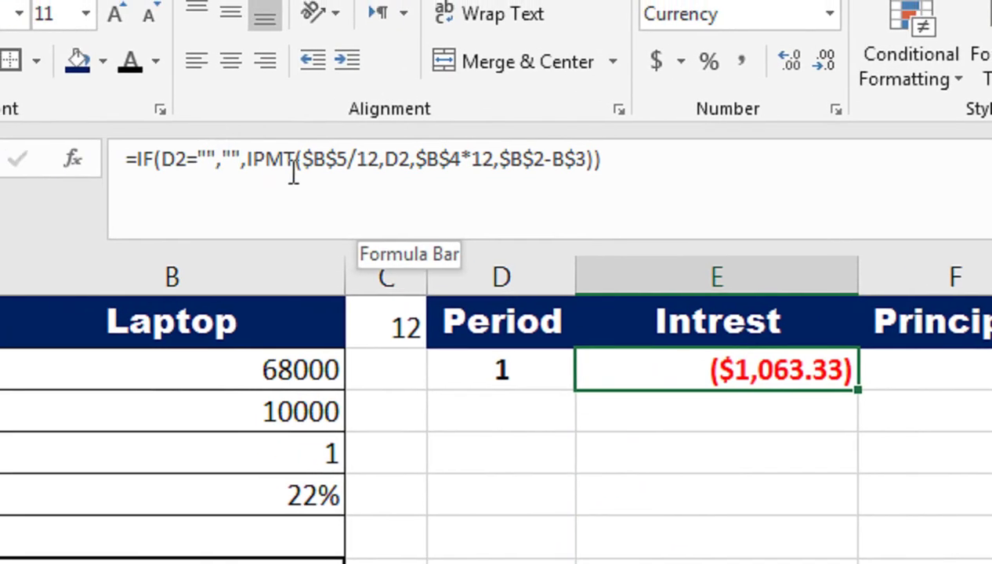
left_click(175, 154)
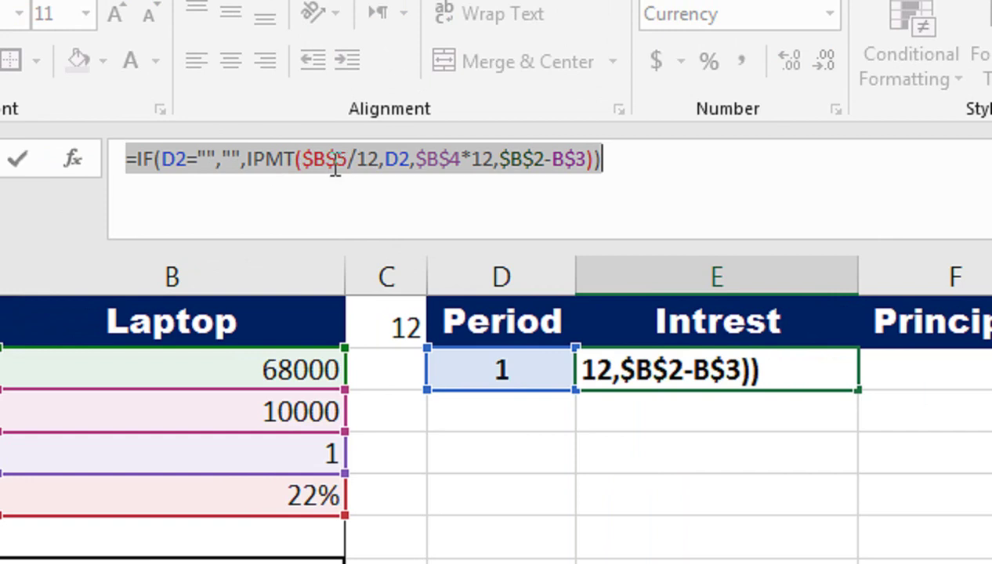
key("Tab")
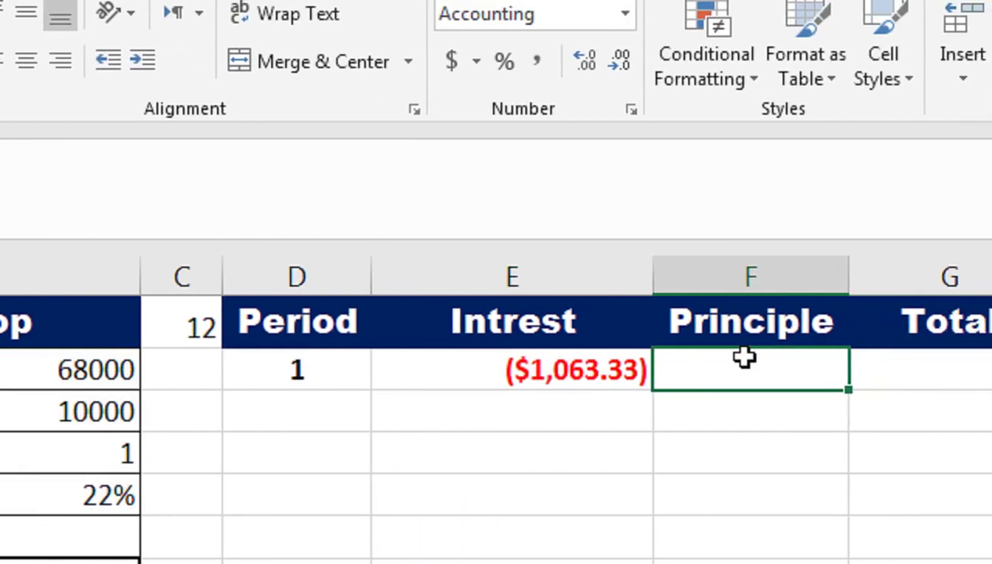
- Paste the interest formula into F2 and change IPMT to PPMT, showing (4,365.14)
key("ctrl+v")
double_click(744, 361)
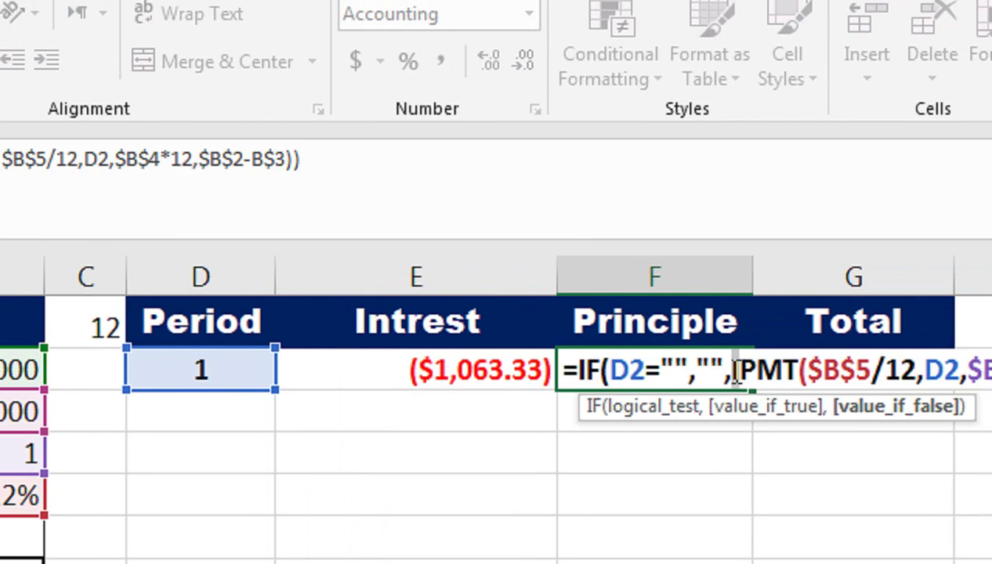
type("p")
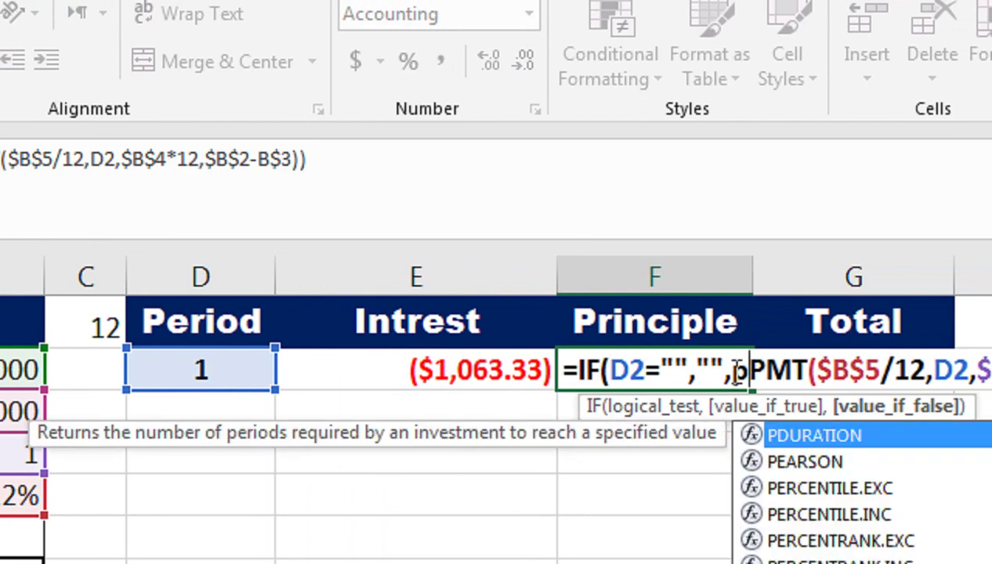
key("Return")
key("Down")
key("Left")
- Review F2's Principle formula and fill it down column F
left_click(444, 360)
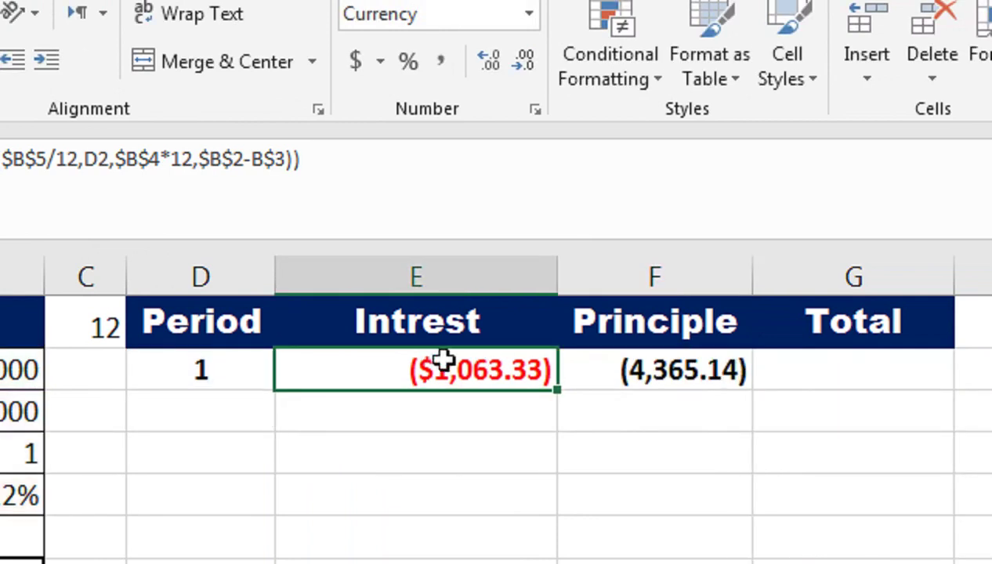
left_click(619, 376)
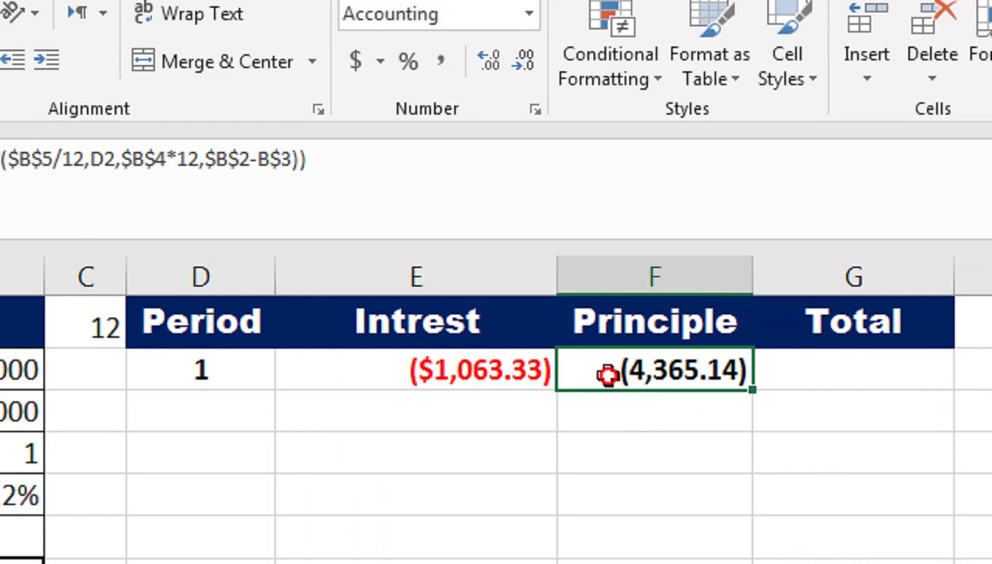
double_click(609, 376)
key("Escape")
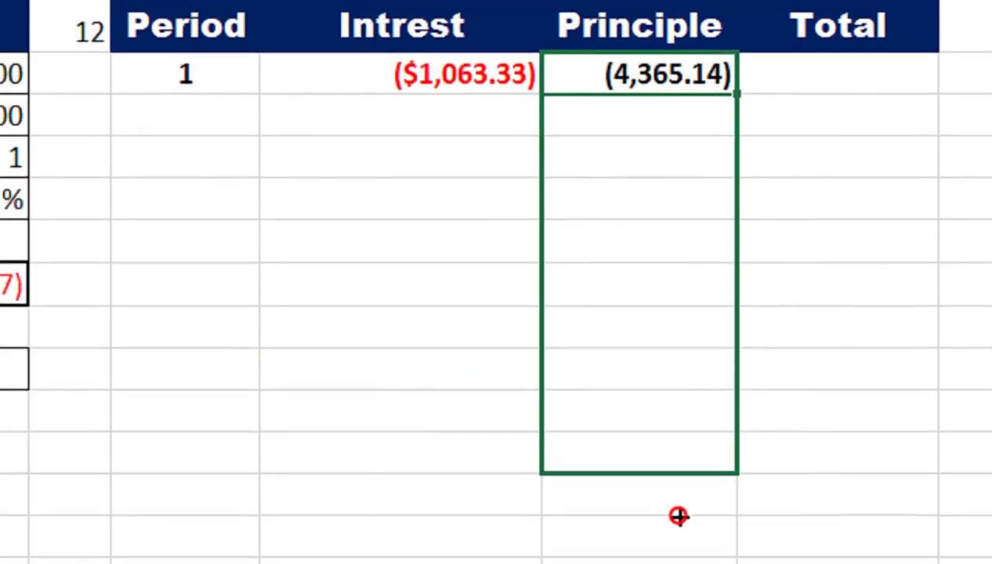
left_click_drag(738, 389, 678, 559)
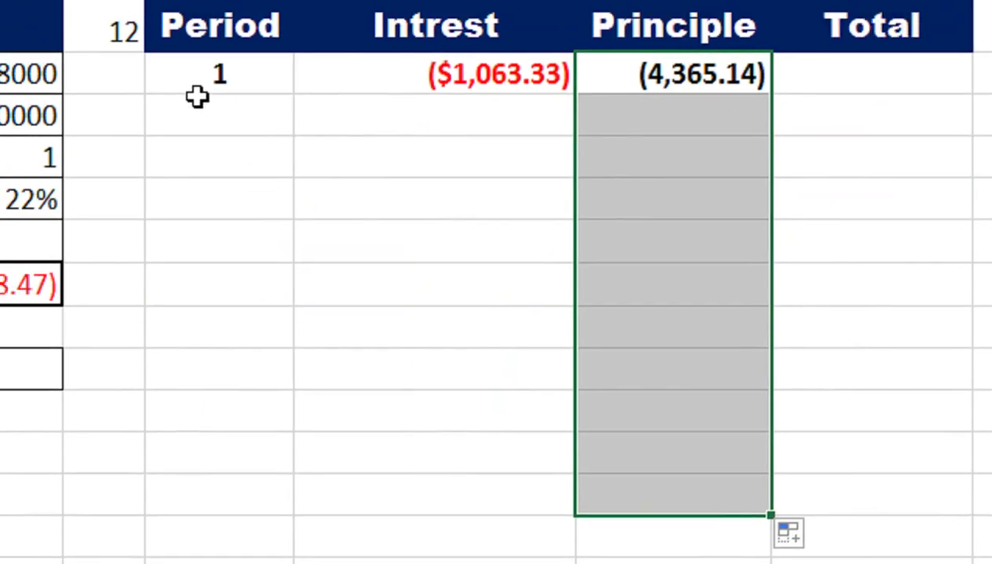
left_click(161, 388)
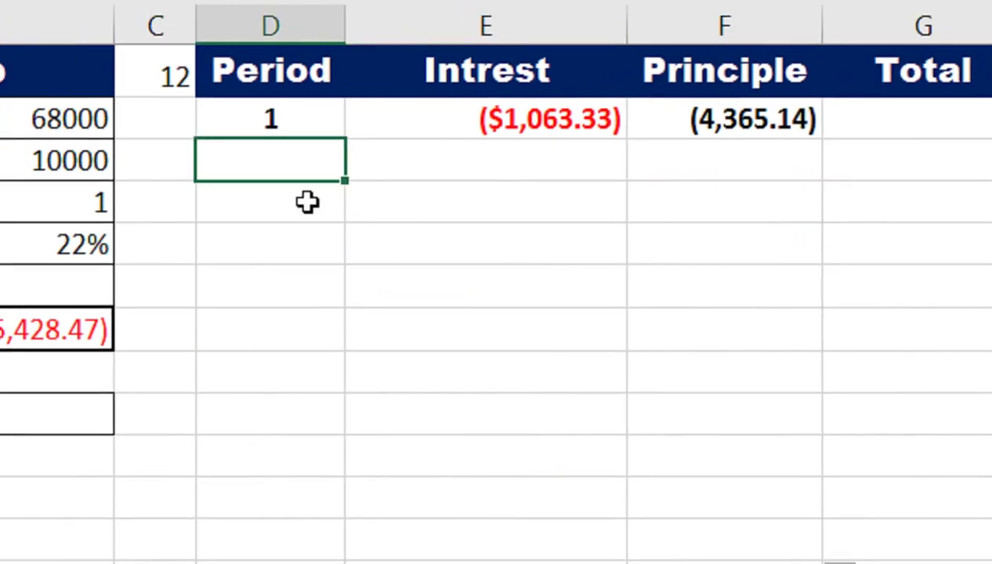
left_click(248, 142)
- Start a nested IFERROR(IF( formula in D3
type("=if")
key("Tab")
key("BackSpace")
key("Down")
key("Tab")
type("if")
key("Tab")
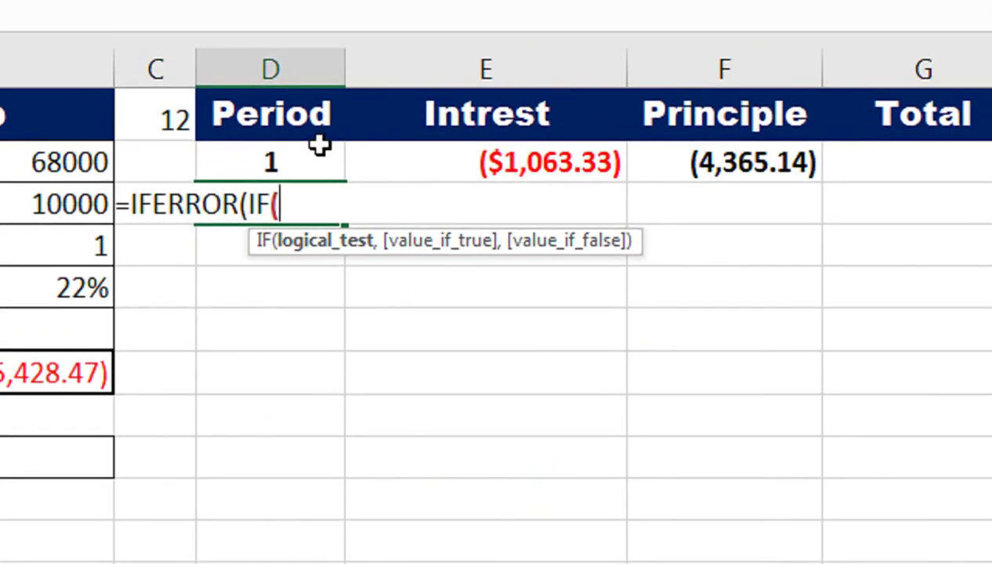
- Complete D3 as =IFERROR(IF(D2+1>$C$1,"",D2+1),"") and fill it down to row 14
left_click(321, 147)
type("+1>")
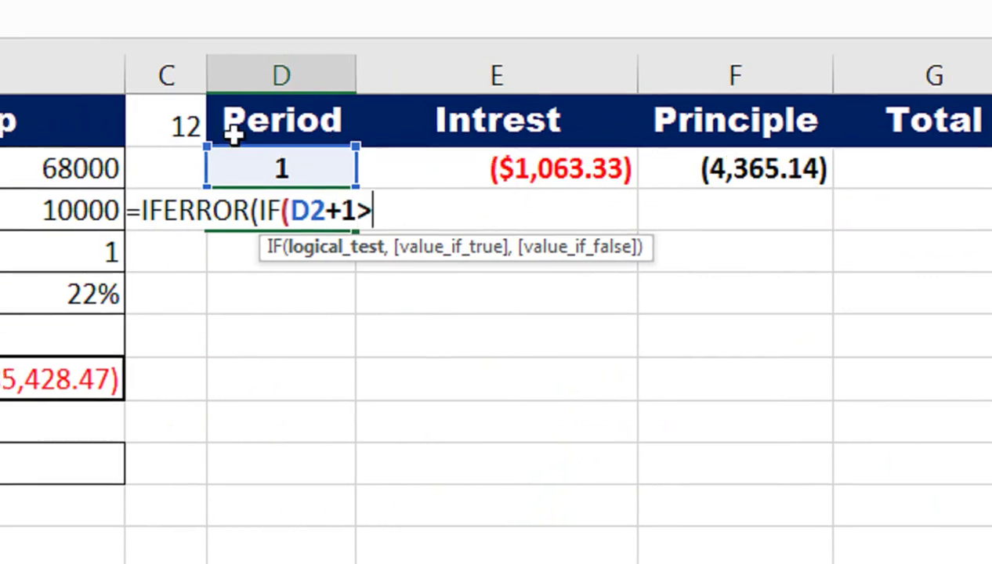
left_click(157, 122)
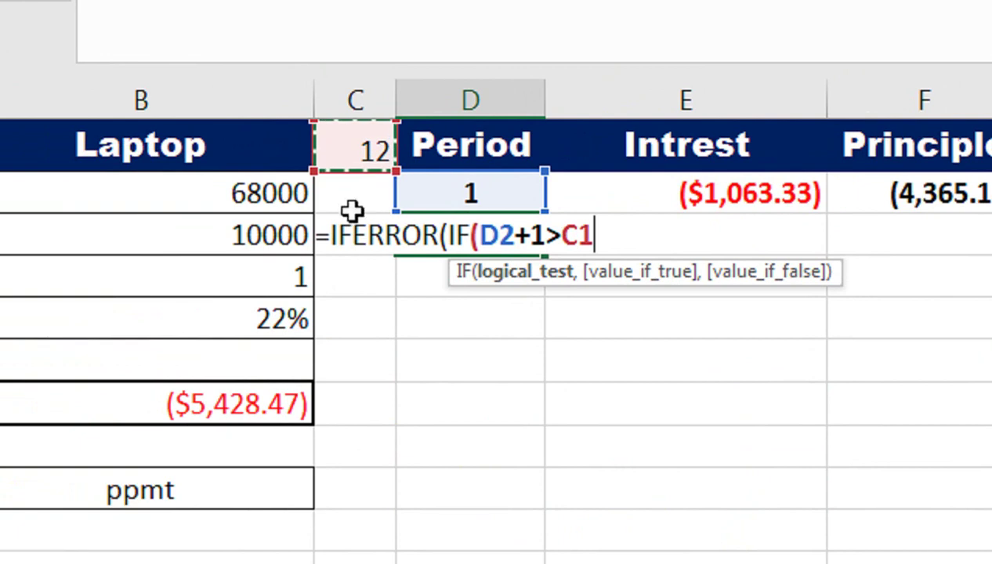
key("F4")
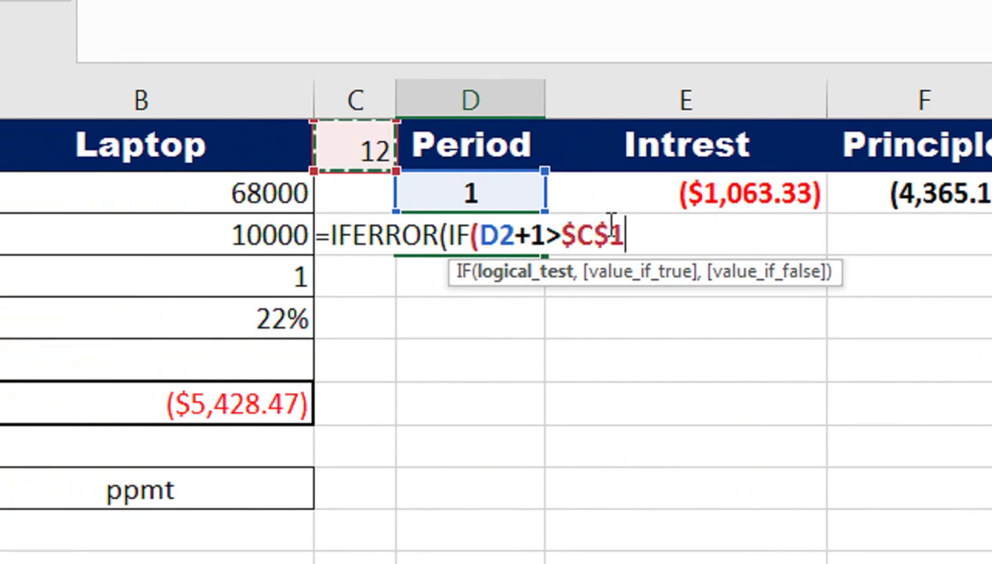
type(",\"\"")
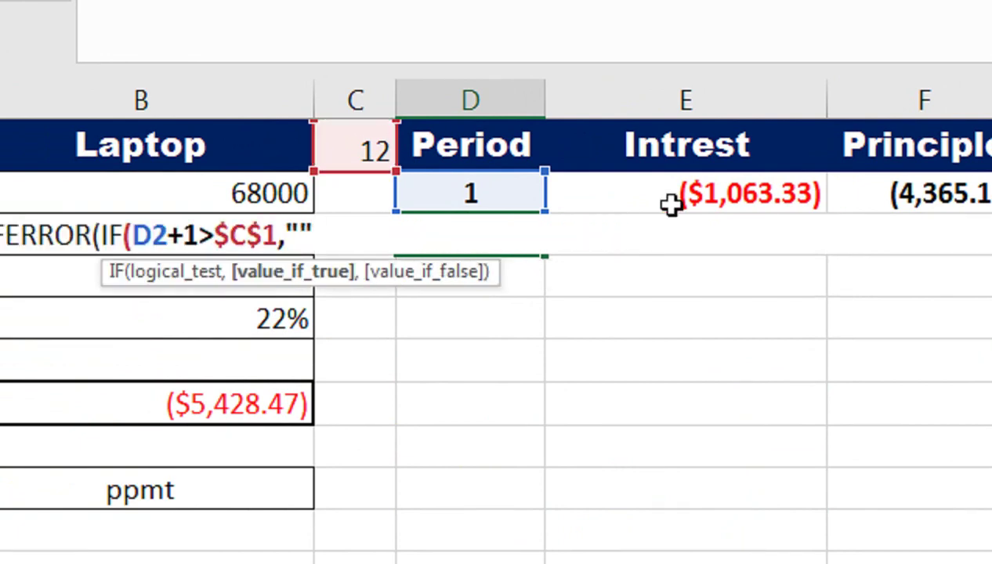
type(",")
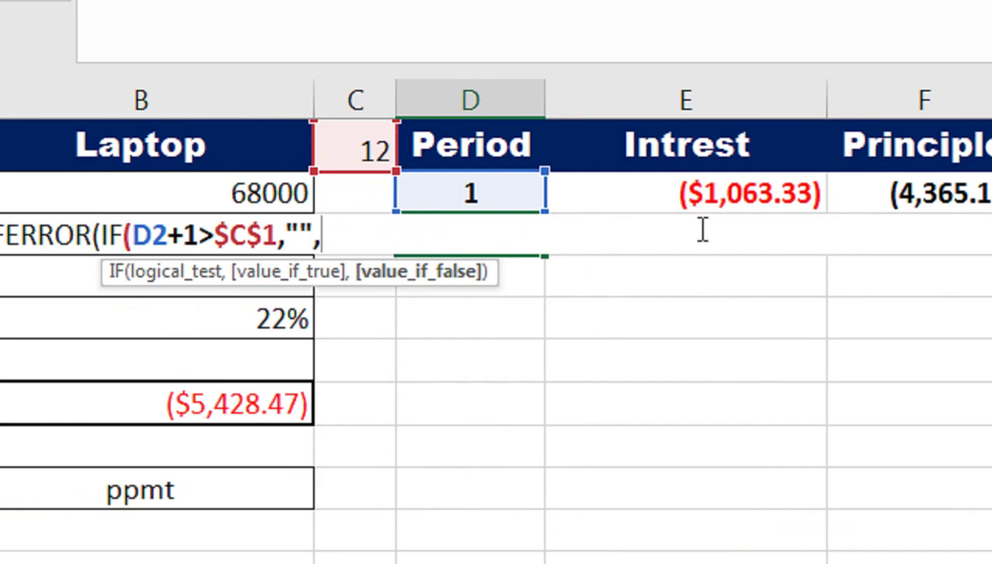
left_click(507, 183)
type("+1")
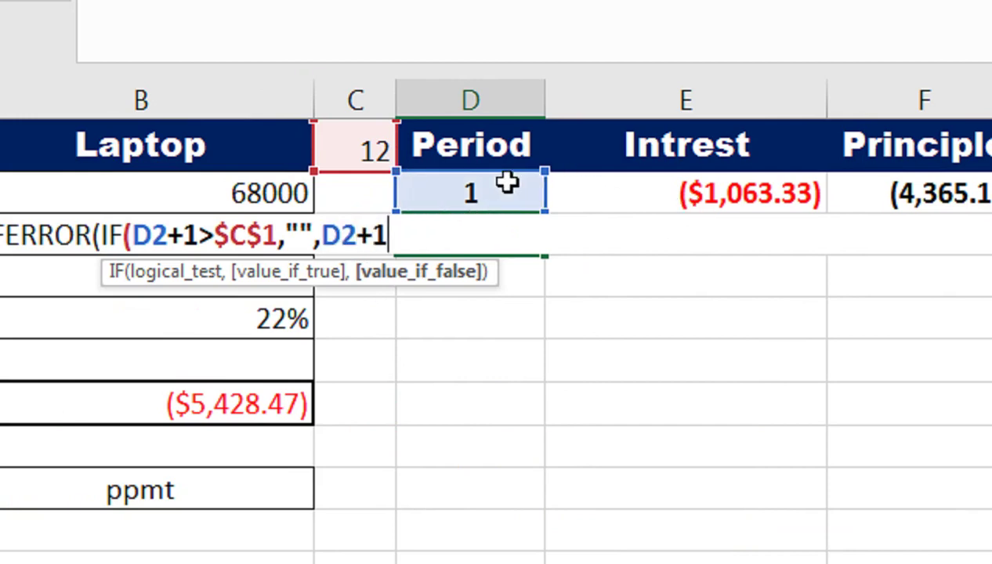
type(")")
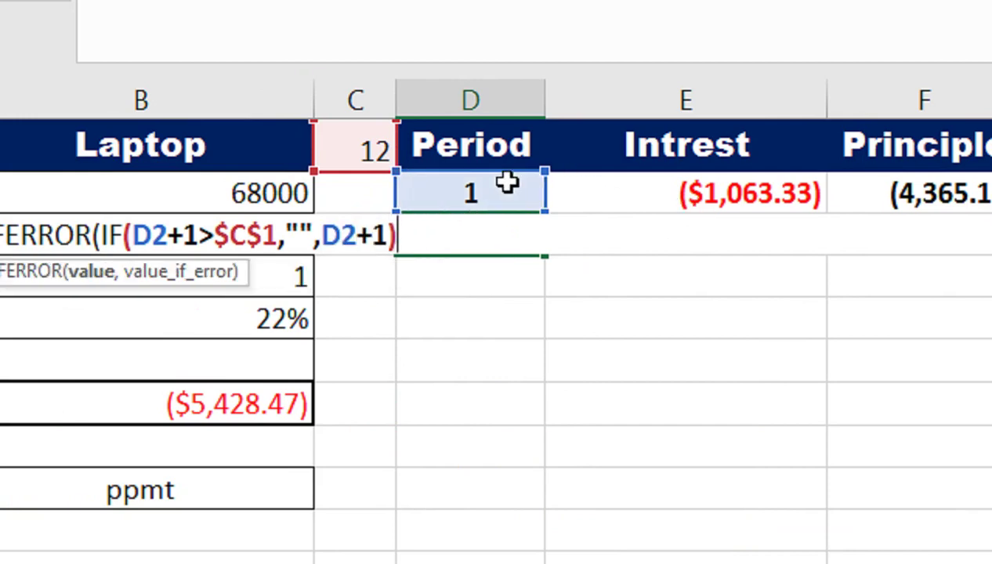
type(",\"\")")
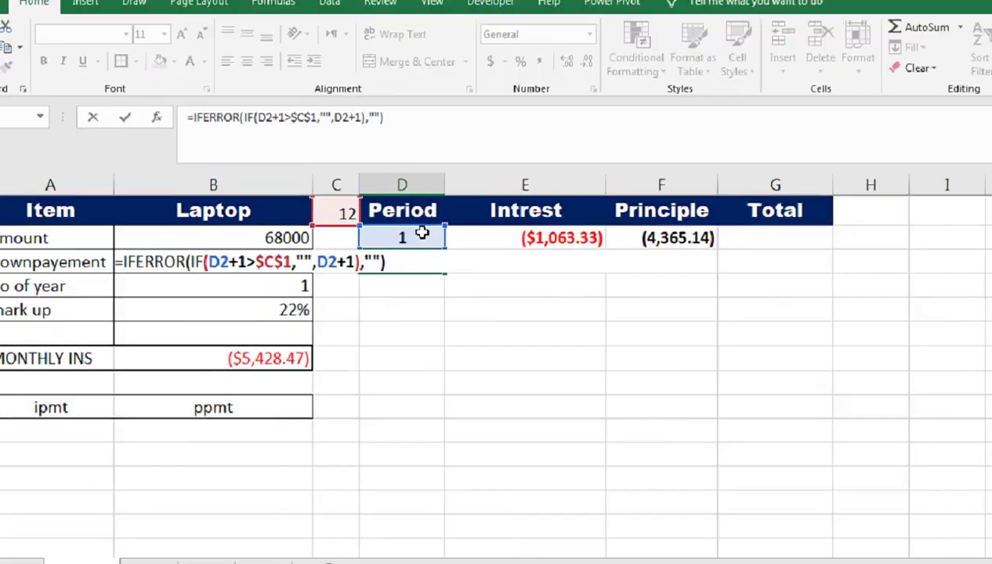
key("Return")
left_click(408, 247)
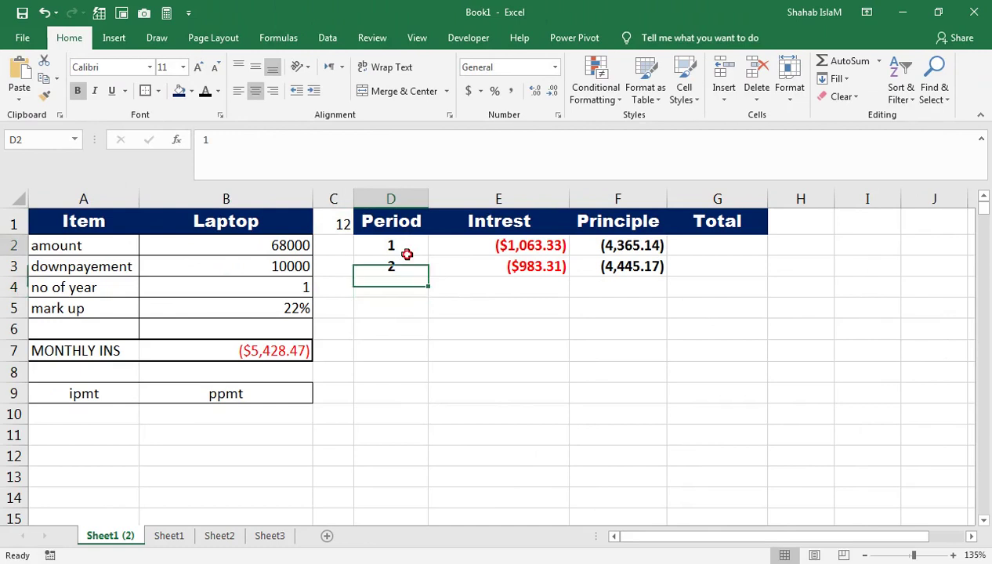
left_click(423, 270)
left_click_drag(429, 277, 435, 506)
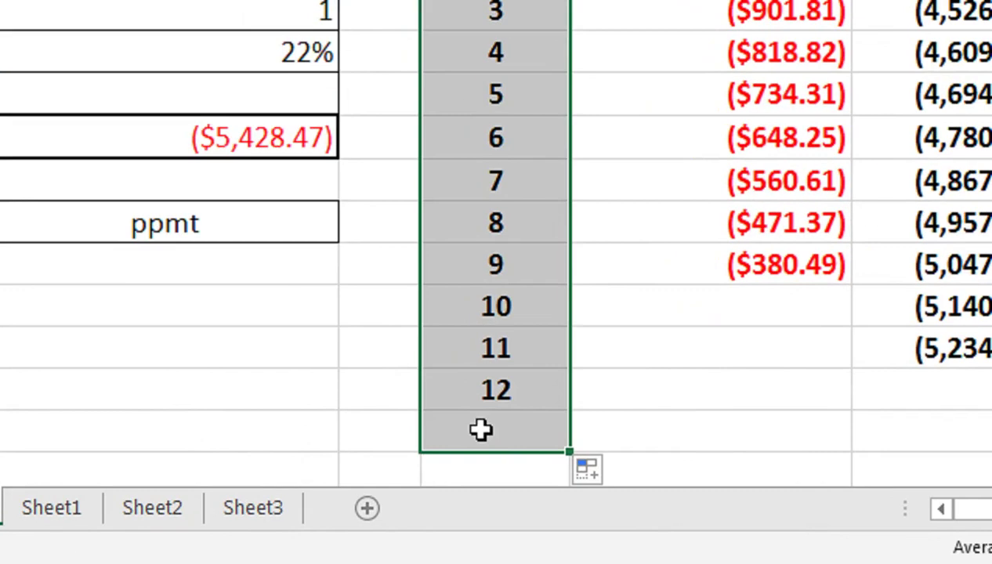
- Fill the Period formula further down, past period 12
left_click(385, 496)
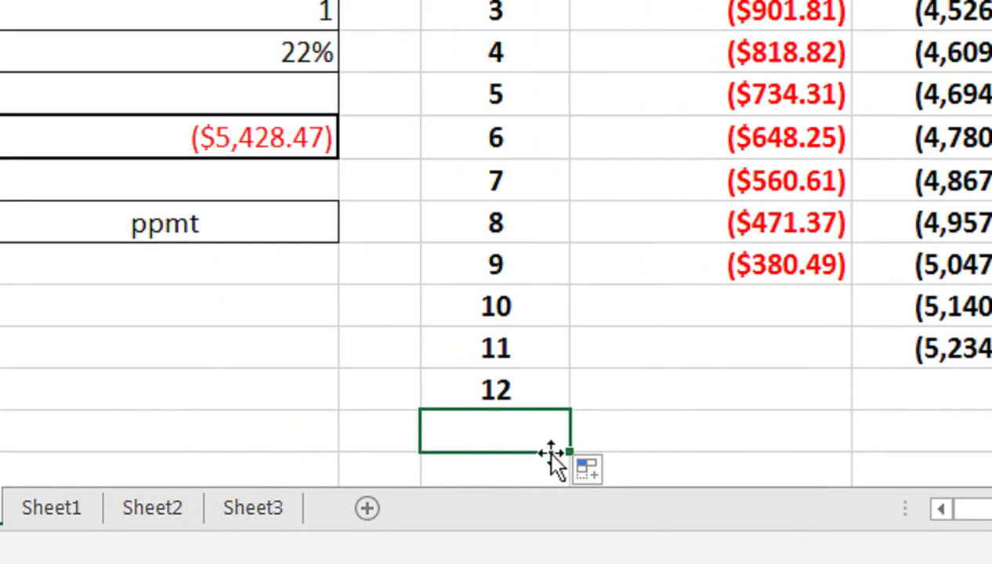
left_click_drag(569, 454, 547, 394)
left_click(551, 382)
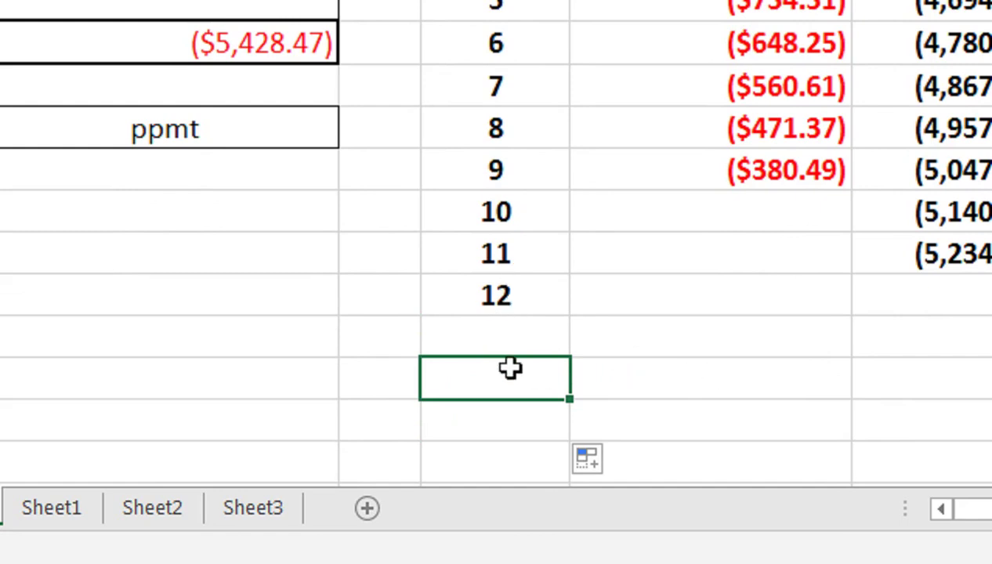
- Inspect the formulas in the second and third Period cells
scroll(775, 390, "right", 3)
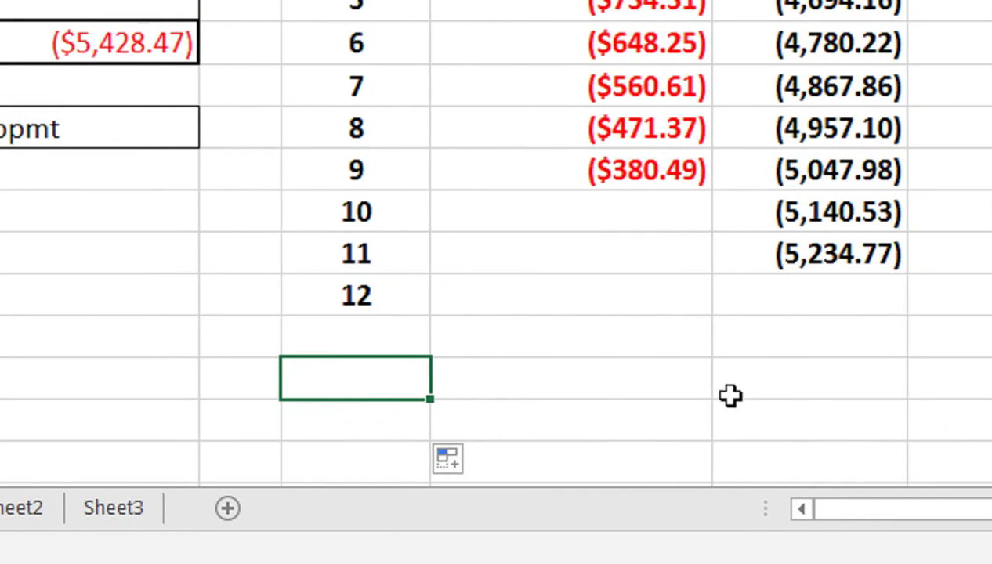
left_click_drag(487, 145, 376, 375)
left_click(357, 337)
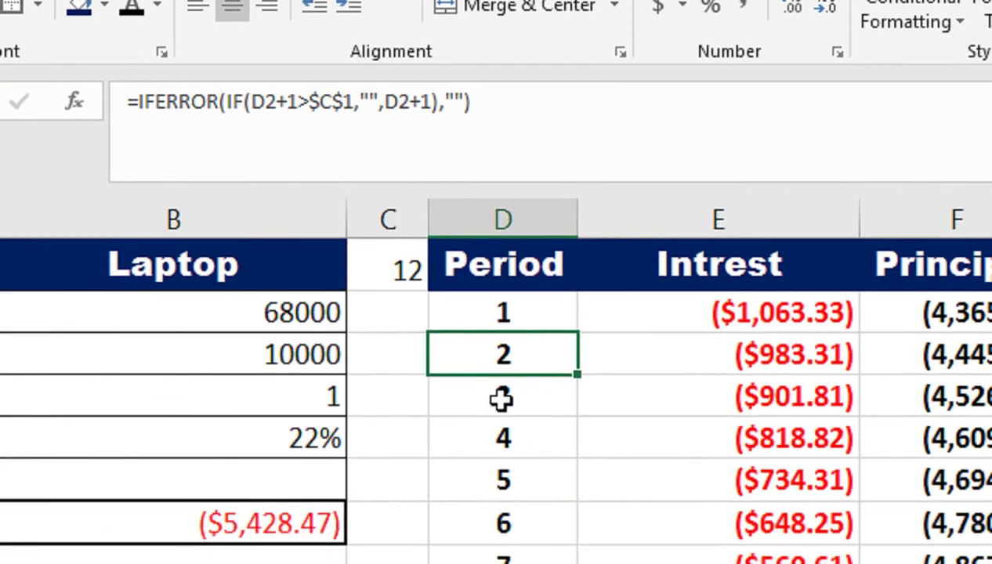
left_click(501, 398)
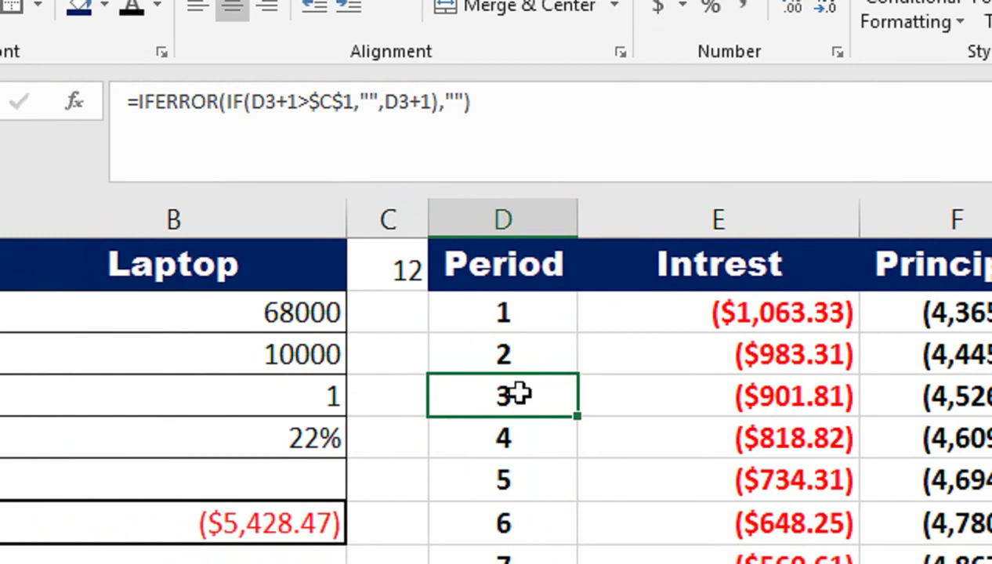
- Begin the third Period formula with IF(COUNTIF over the range D2:D3
double_click(468, 399)
left_click(164, 398)
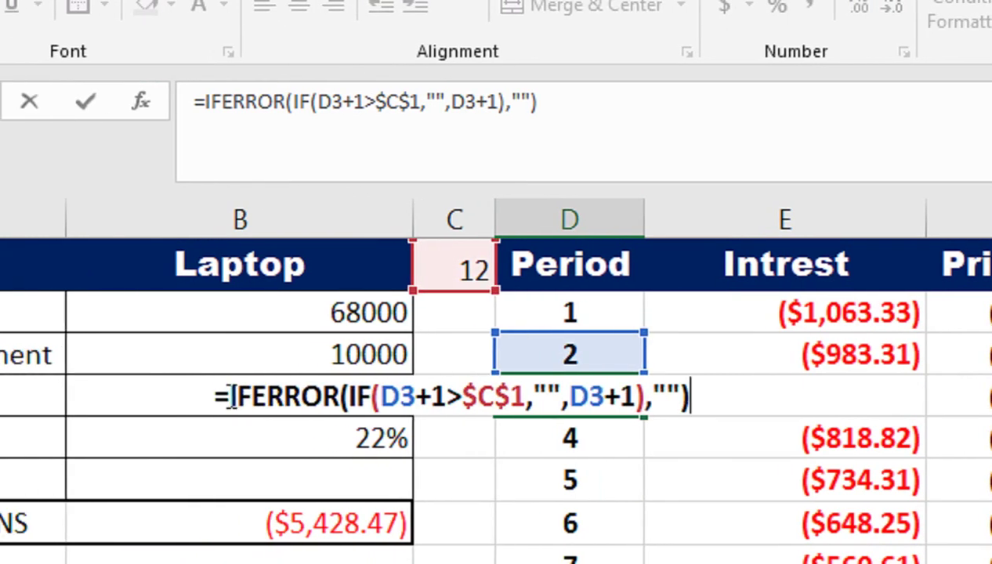
type("If")
key("Tab")
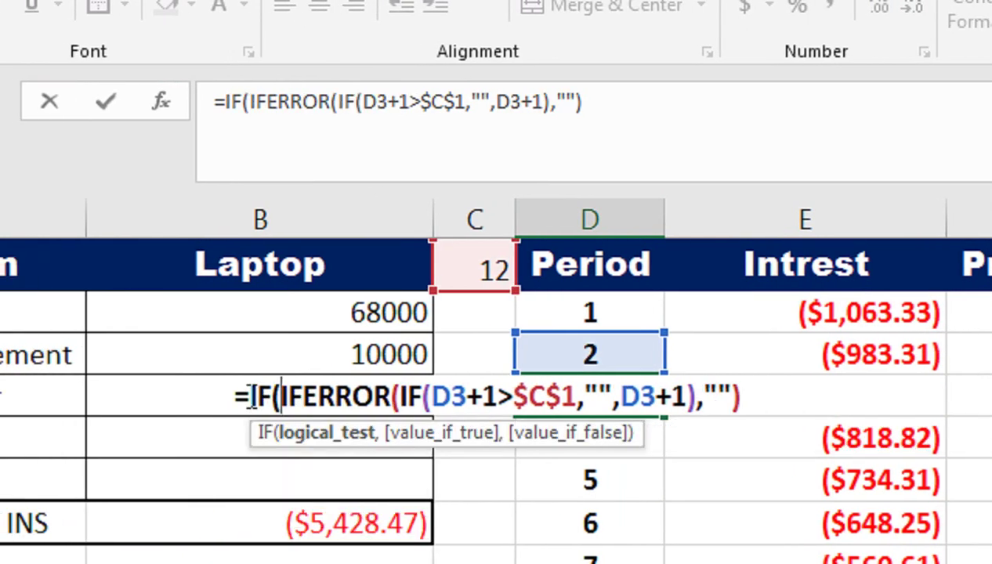
type("countif")
key("Tab")
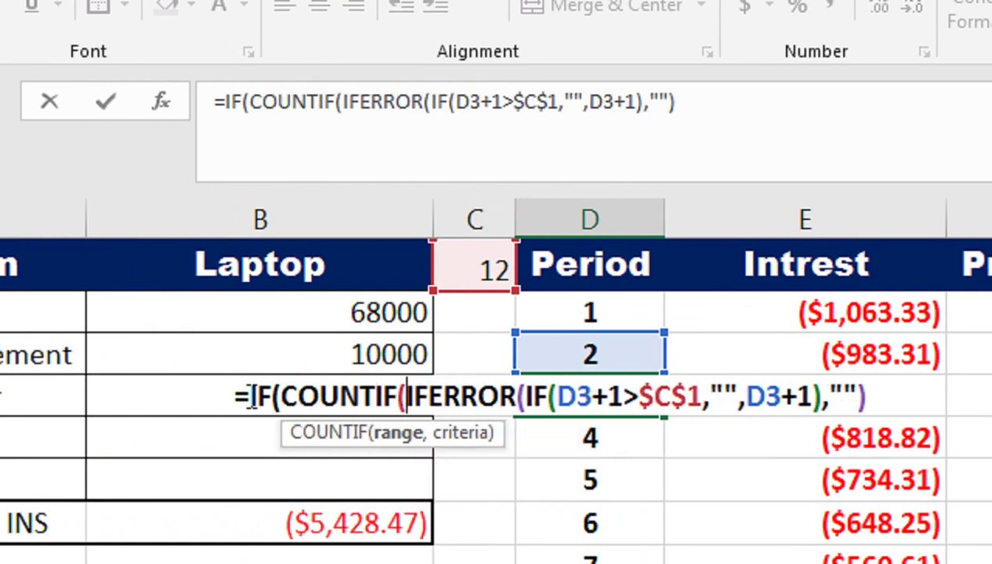
left_click_drag(557, 314, 558, 345)
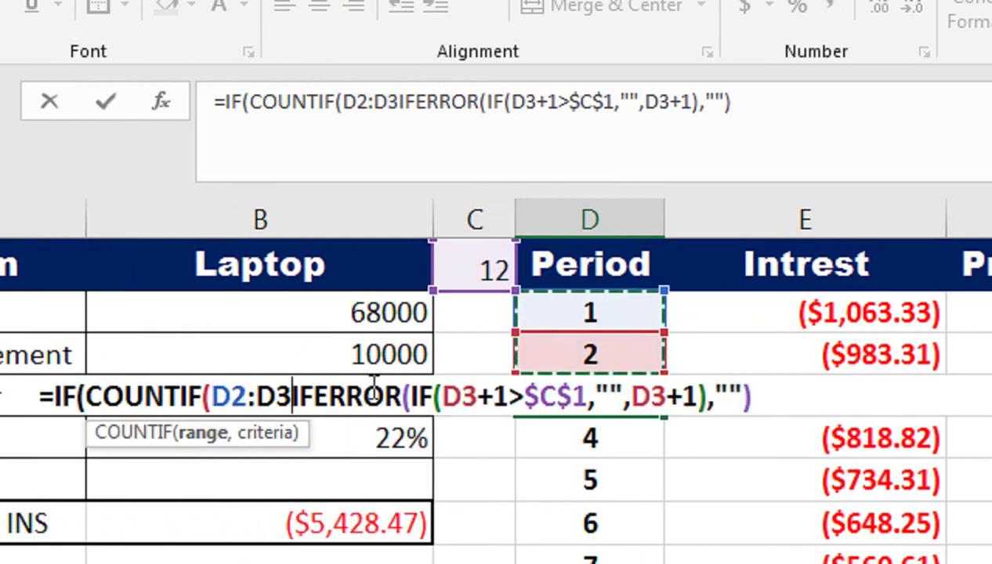
- Lock the range start as $D$2 and complete the COUNTIF condition: ,"TOTAL")>=1,IF(
left_click(247, 400)
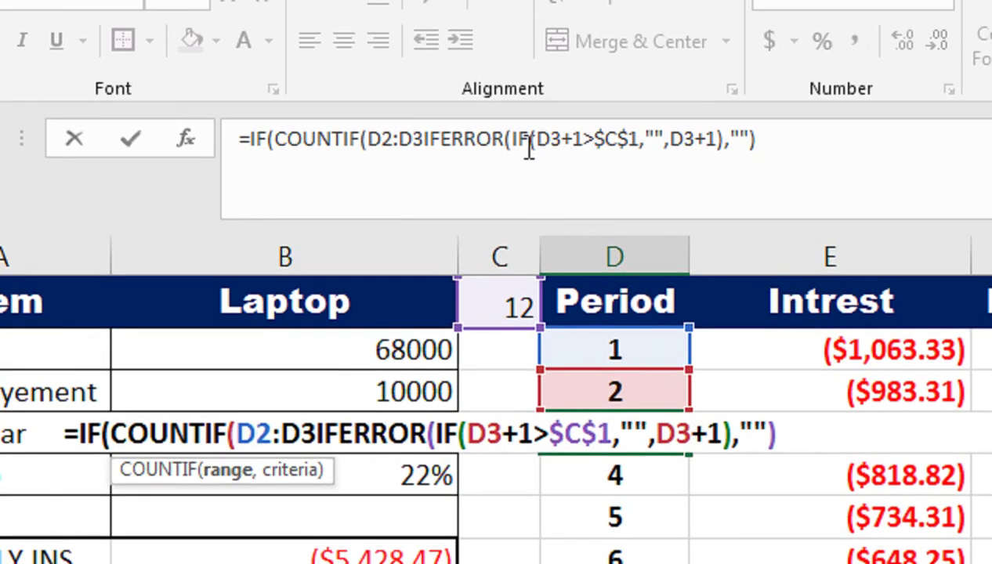
left_click(384, 146)
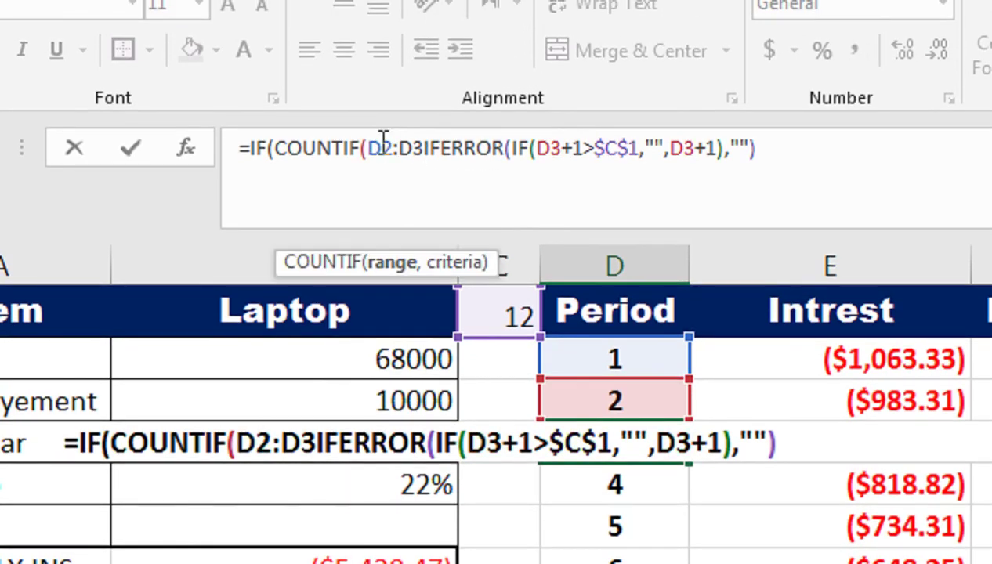
key("F4")
left_click(448, 149)
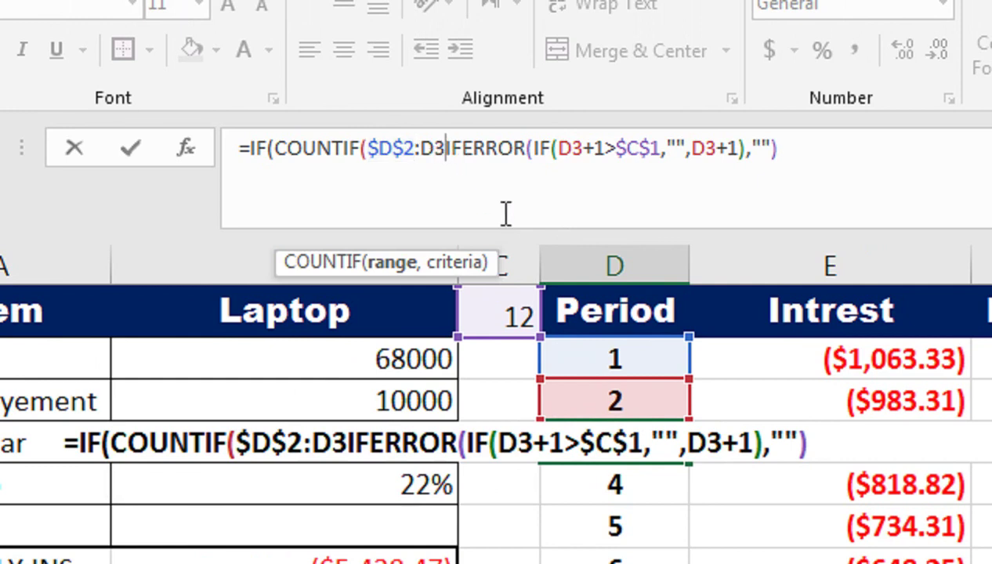
type(",\"total")
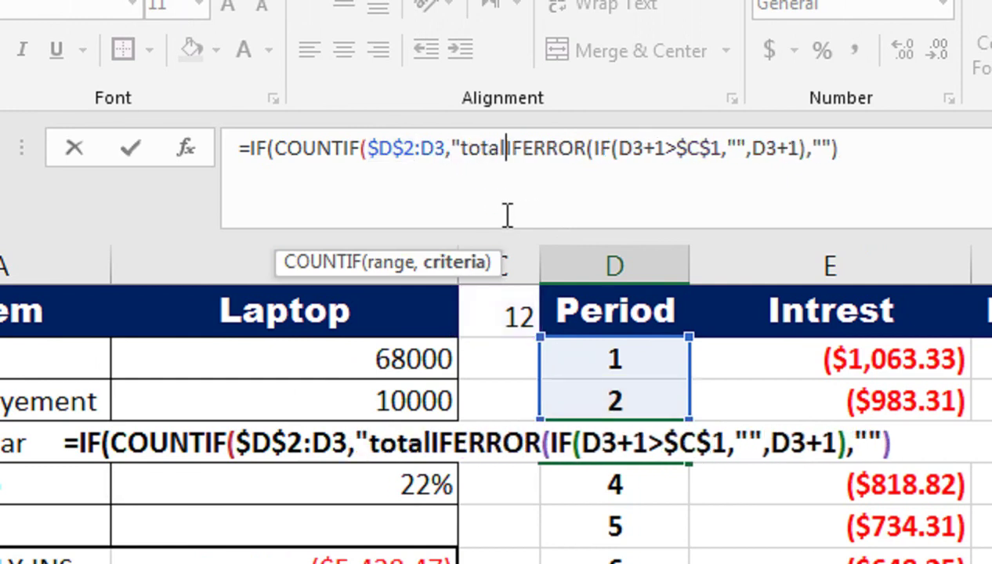
key("BackSpace")
key("BackSpace")
key("BackSpace")
key("BackSpace")
type("TOTAL\"")
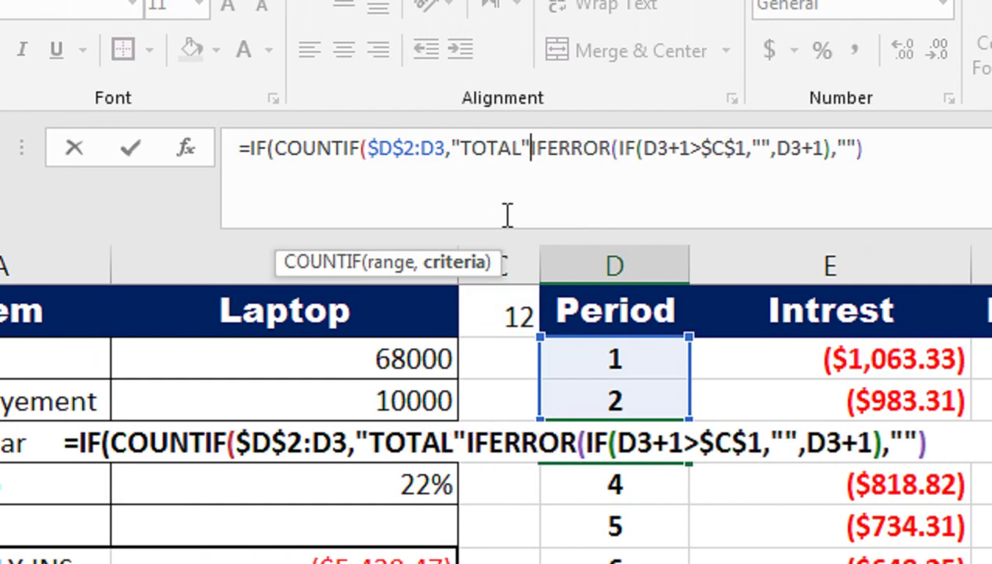
type(")")
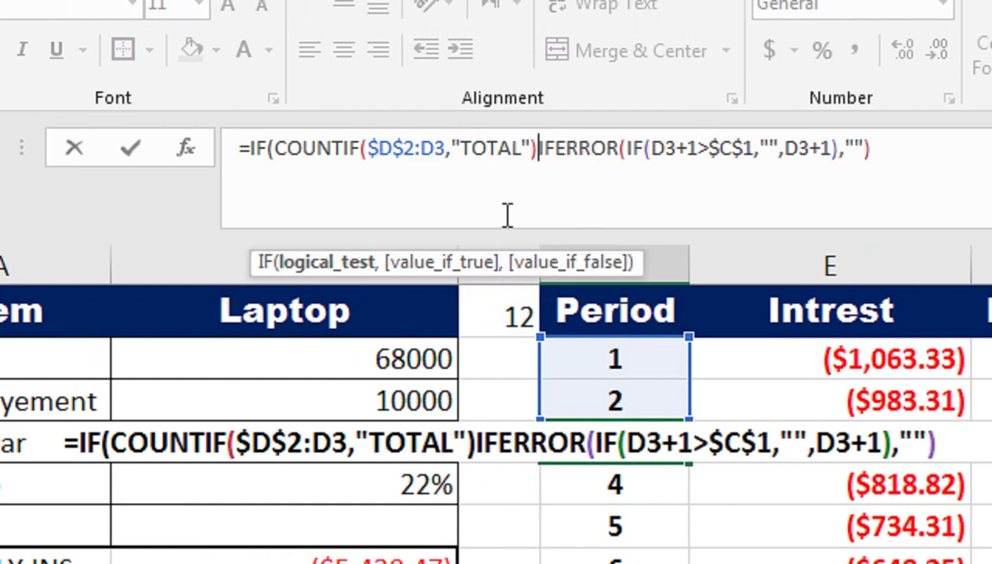
type(">=1")
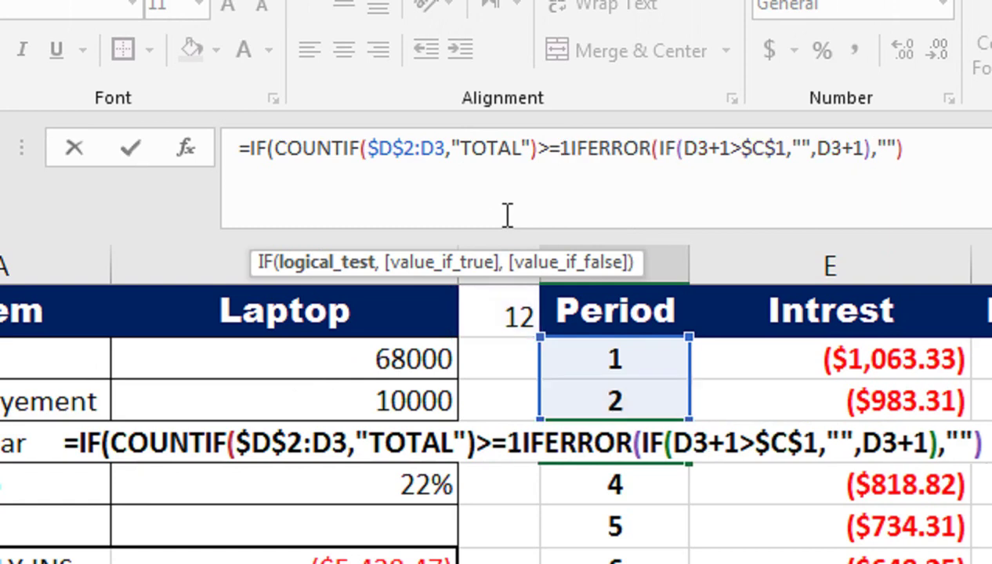
type(",IF(")
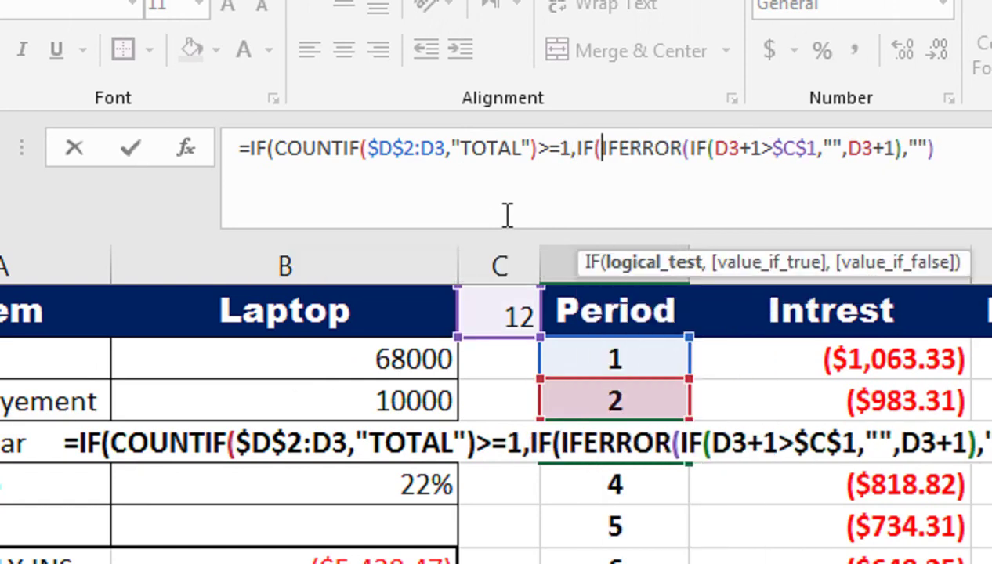
- Add the condition D3="","TOTAL", so a blank period above yields TOTAL
key("Home")
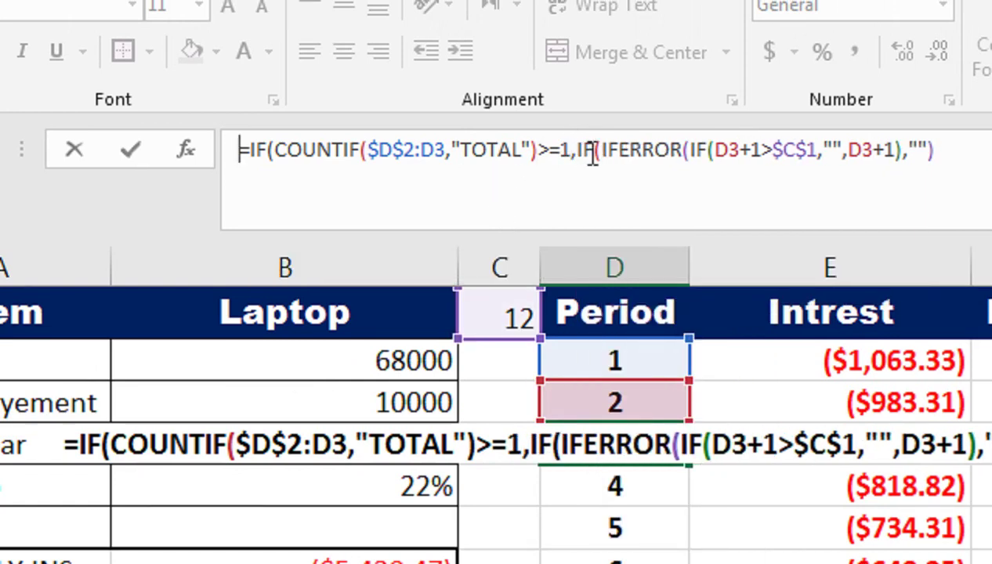
left_click(593, 151)
left_click(598, 151)
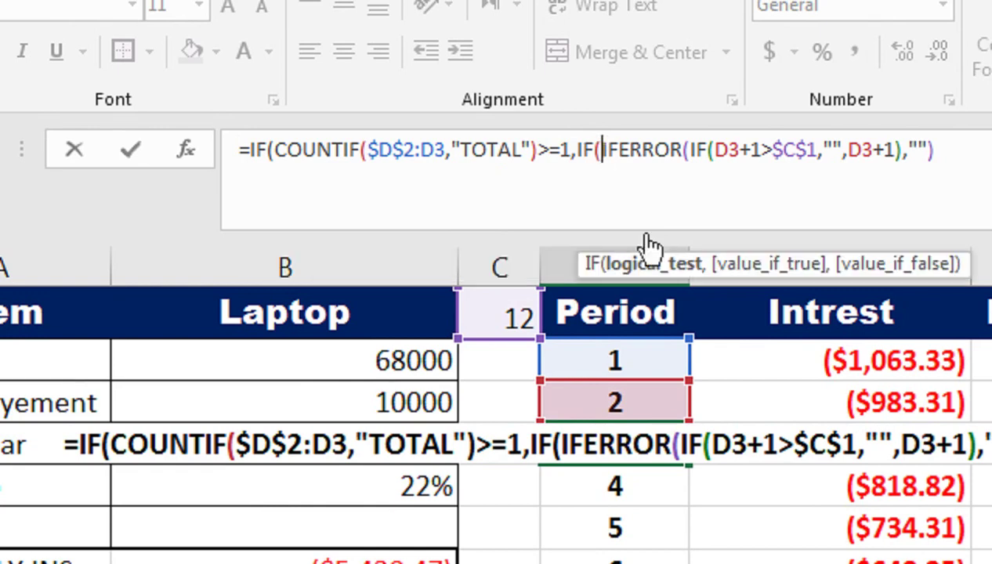
left_click(605, 400)
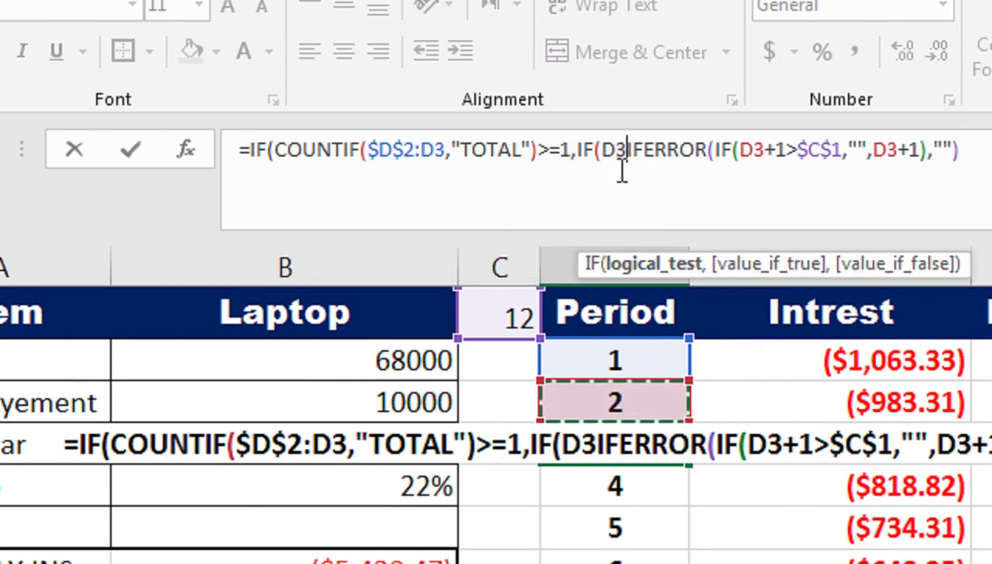
type("=\"\",")
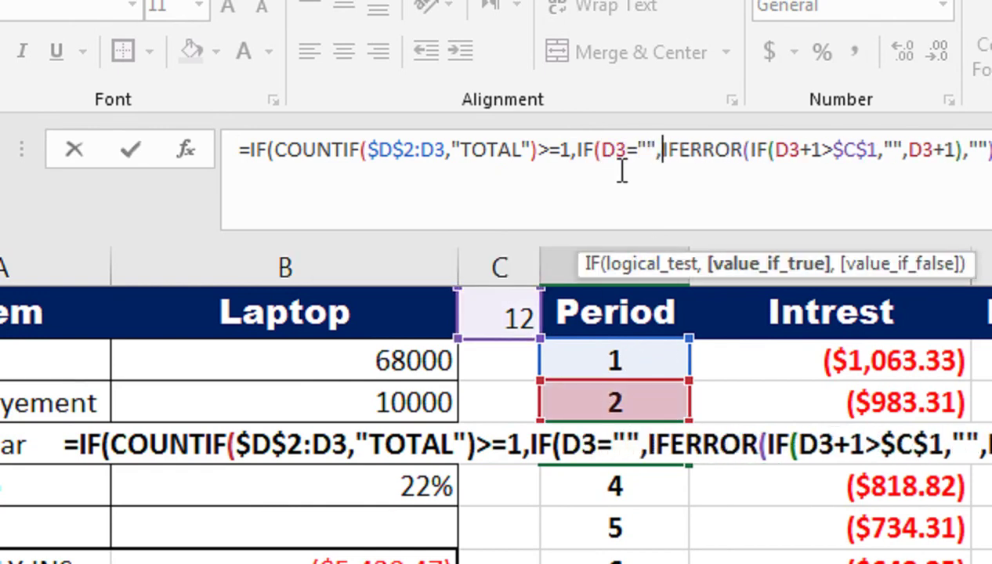
type("\"TOTAL")
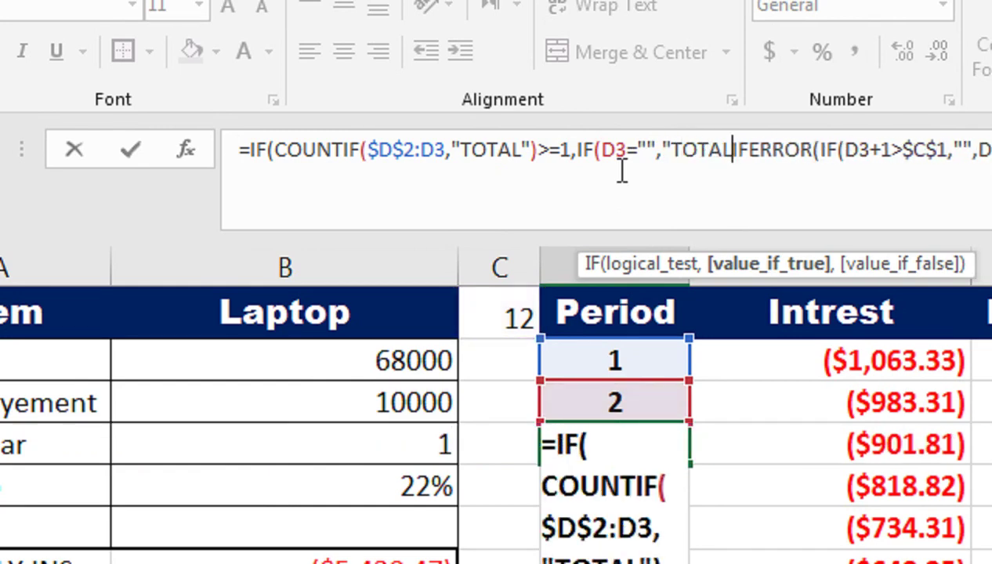
type("\",")
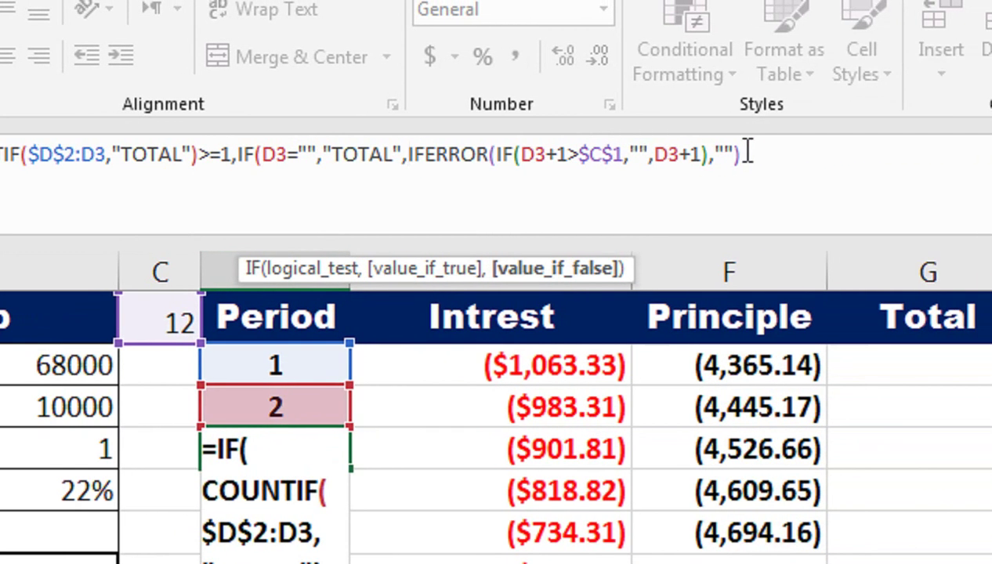
- Fix the Period formula to return "" after a TOTAL, removing the stray <, and fill it down
key("Return")
key("Return")
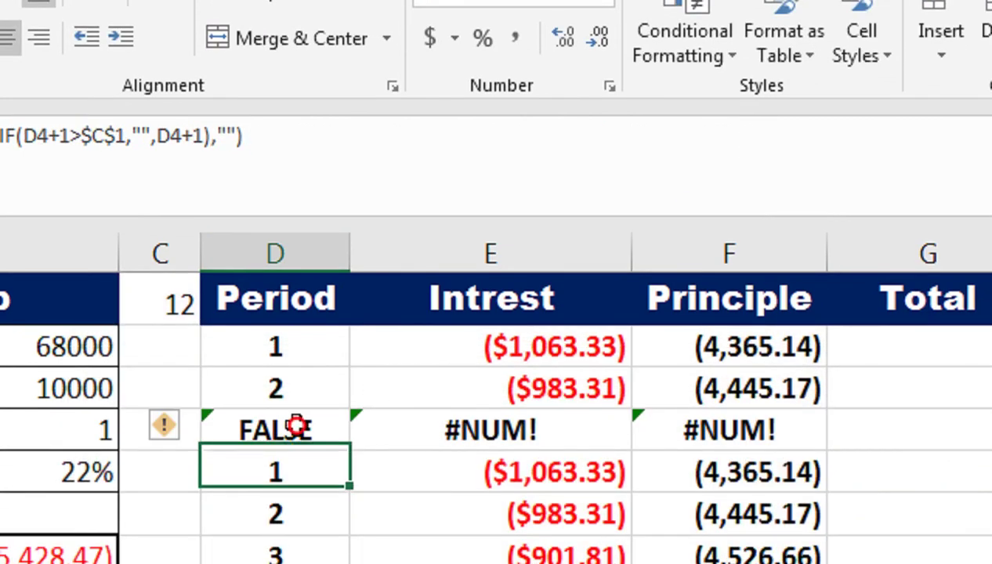
left_click(296, 445)
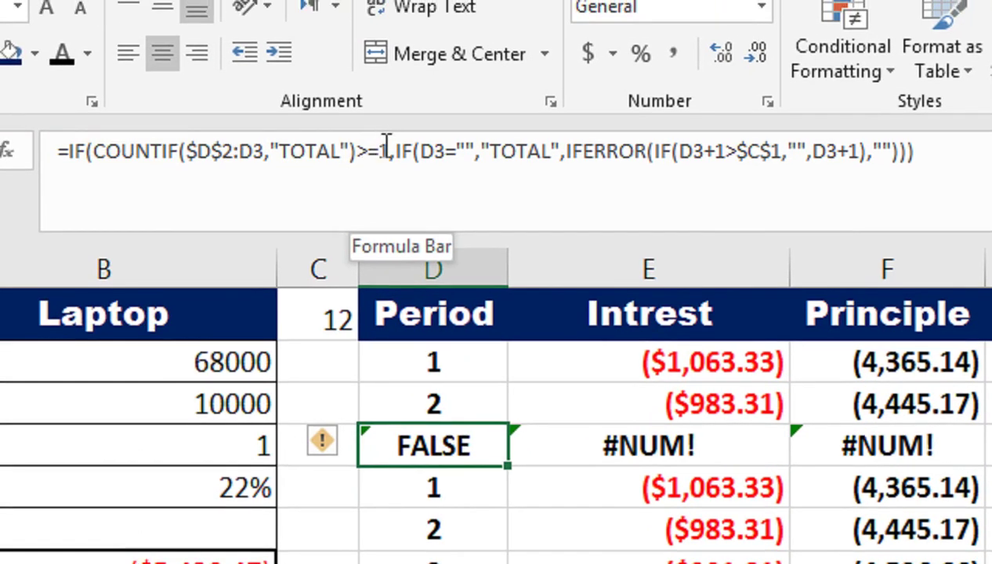
left_click(389, 153)
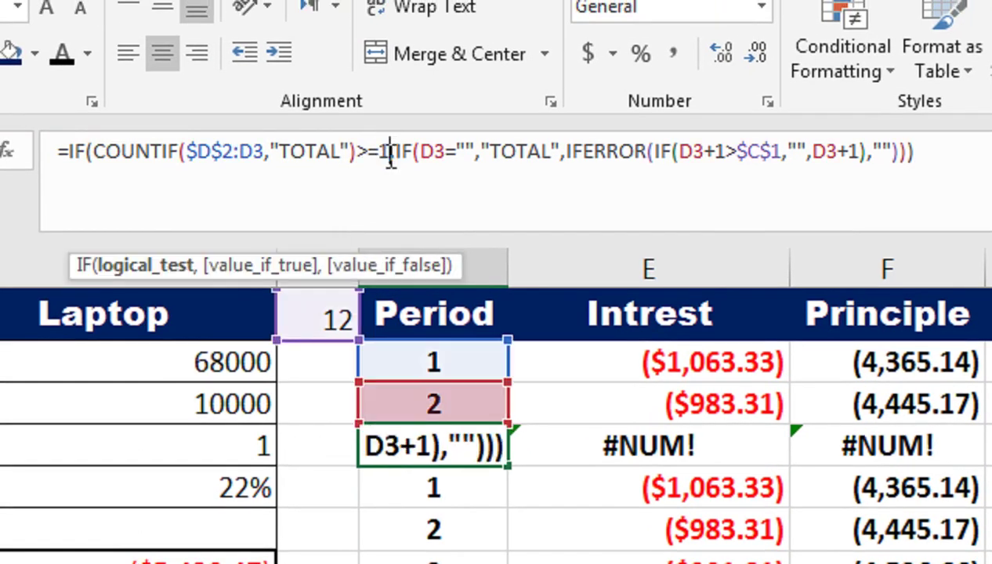
type(",")
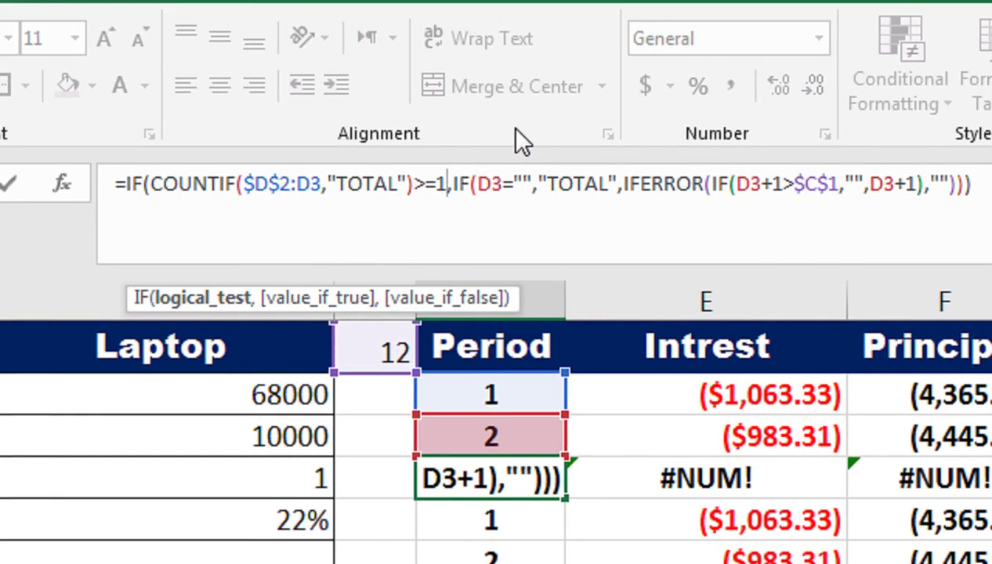
type("<")
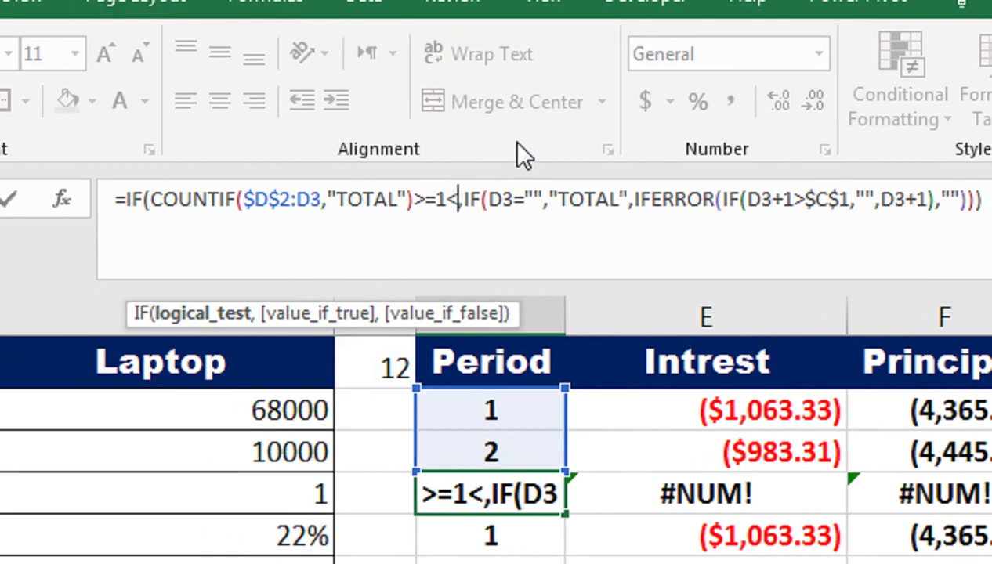
key("BackSpace")
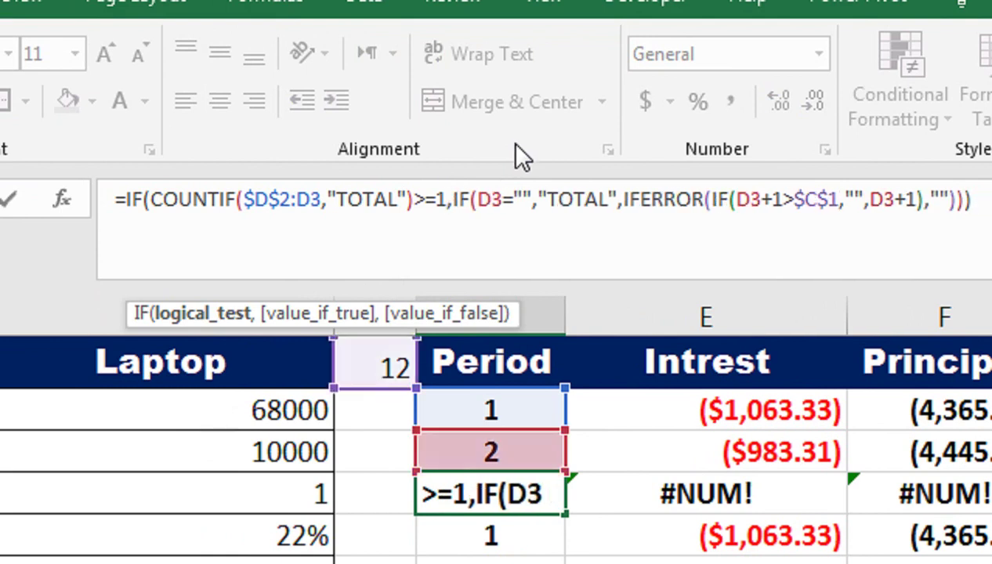
type(",\"\"")
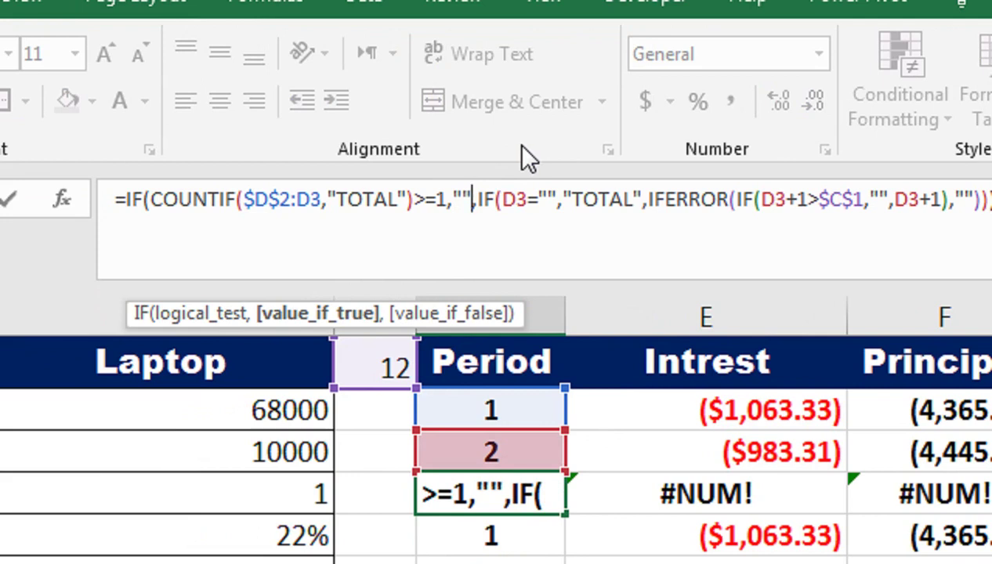
key("ctrl+Return")
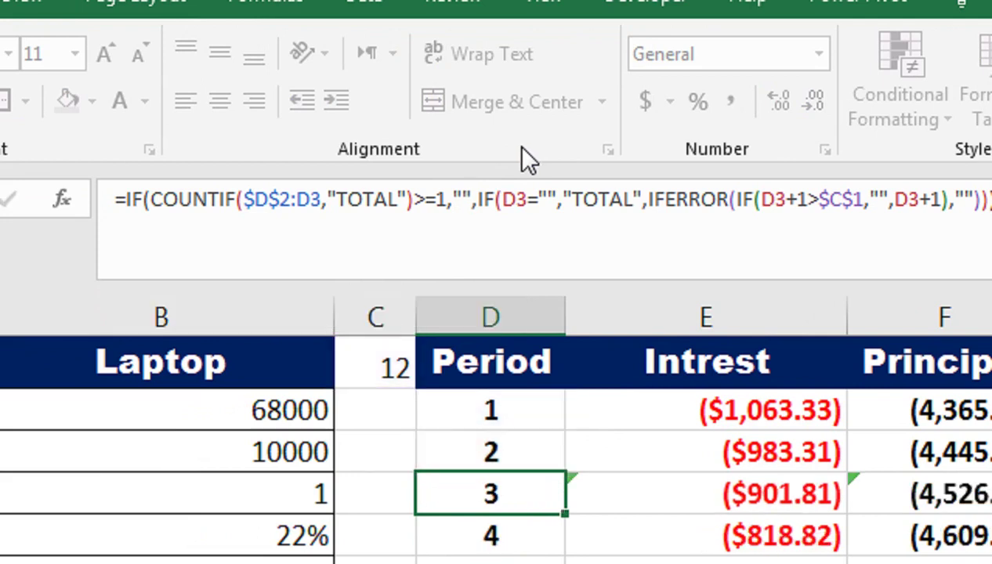
key("Return")
key("Up")
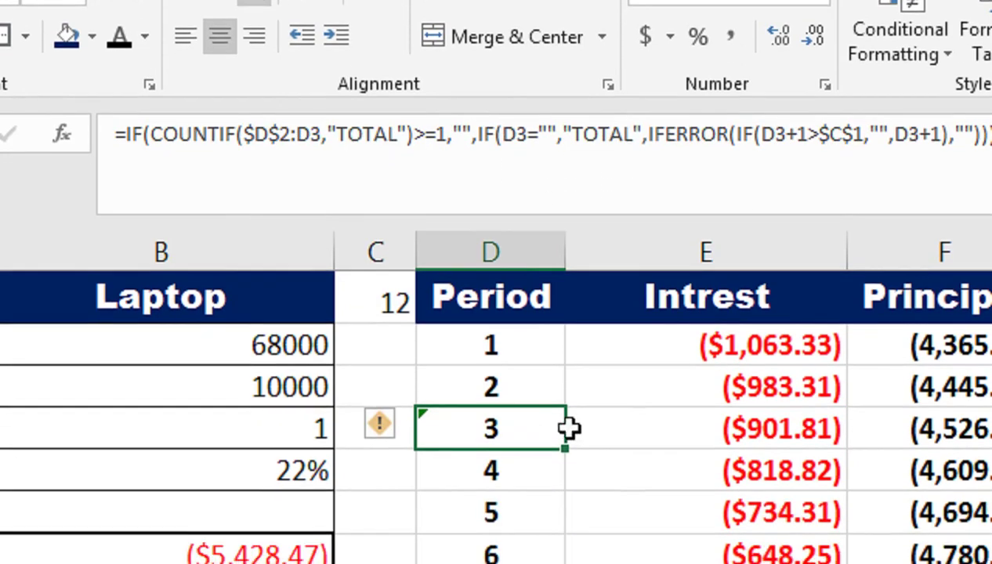
mouse_move(565, 513)
left_mouse_down()
mouse_move(598, 539)
mouse_move(545, 266)
left_mouse_up()
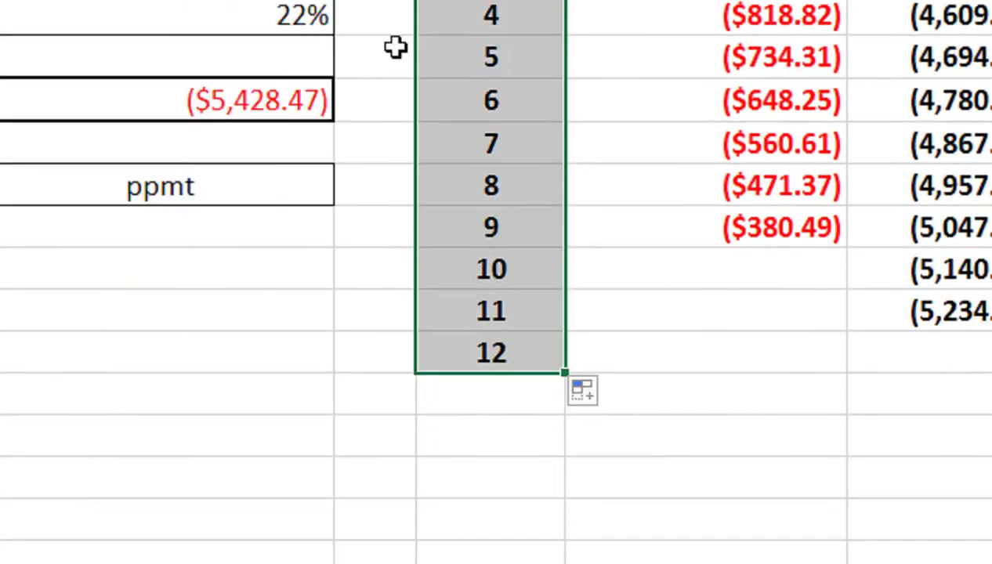
- Fill the Period formula down past period 12 so a TOTAL row appears
left_click_drag(357, 169, 372, 98)
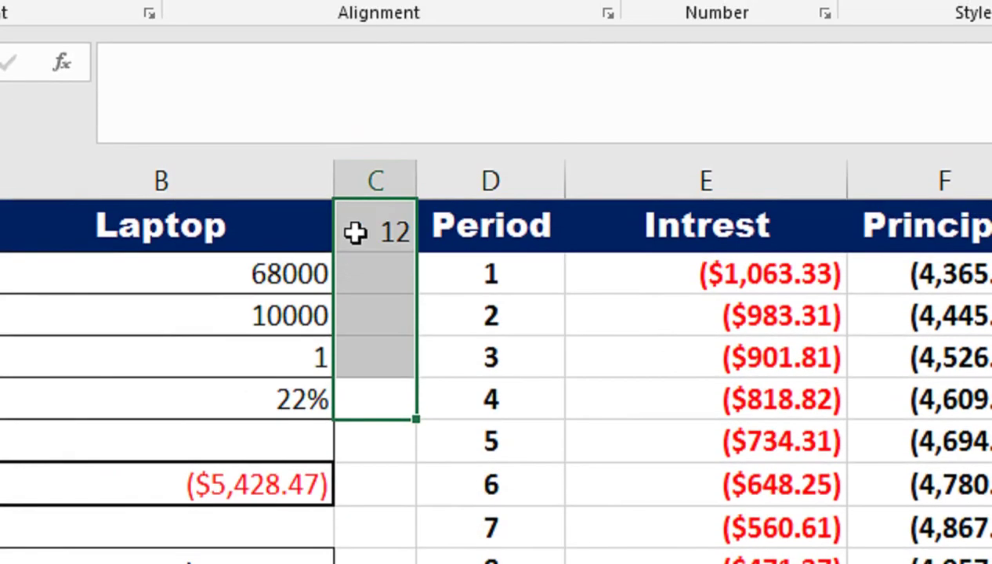
left_click(349, 228)
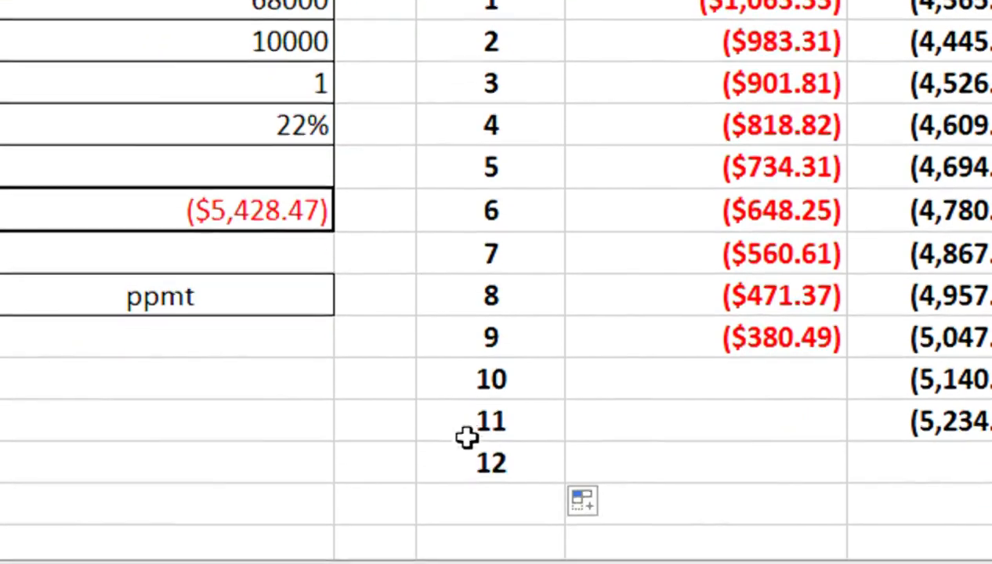
left_click(468, 449)
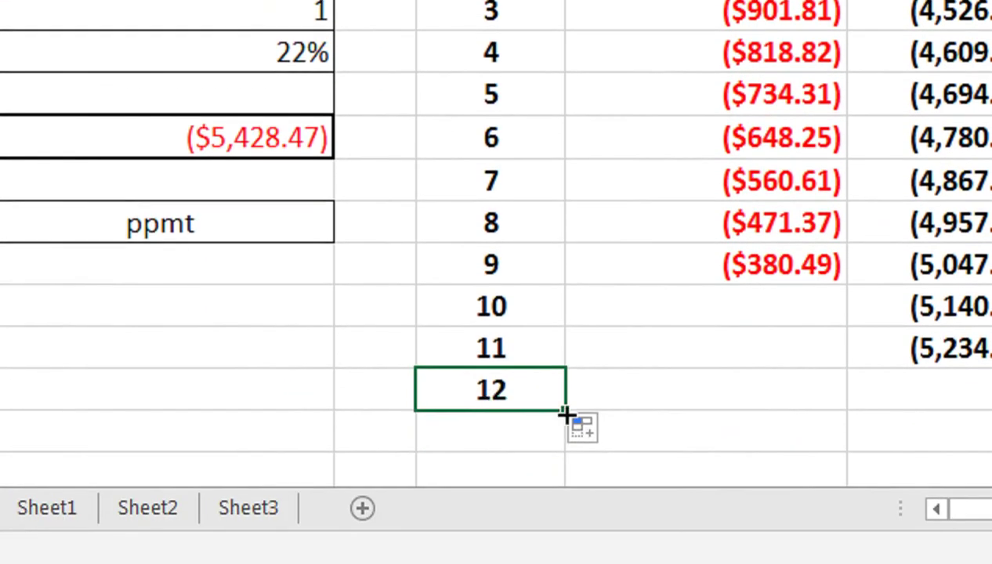
mouse_move(565, 408)
left_mouse_down()
mouse_move(565, 472)
mouse_move(572, 435)
left_mouse_up()
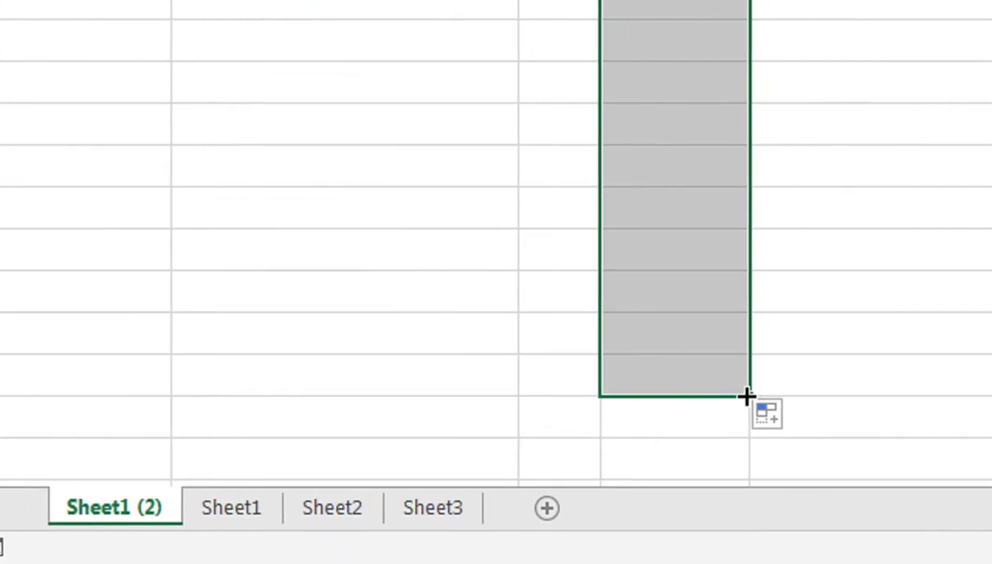
left_click(726, 373)
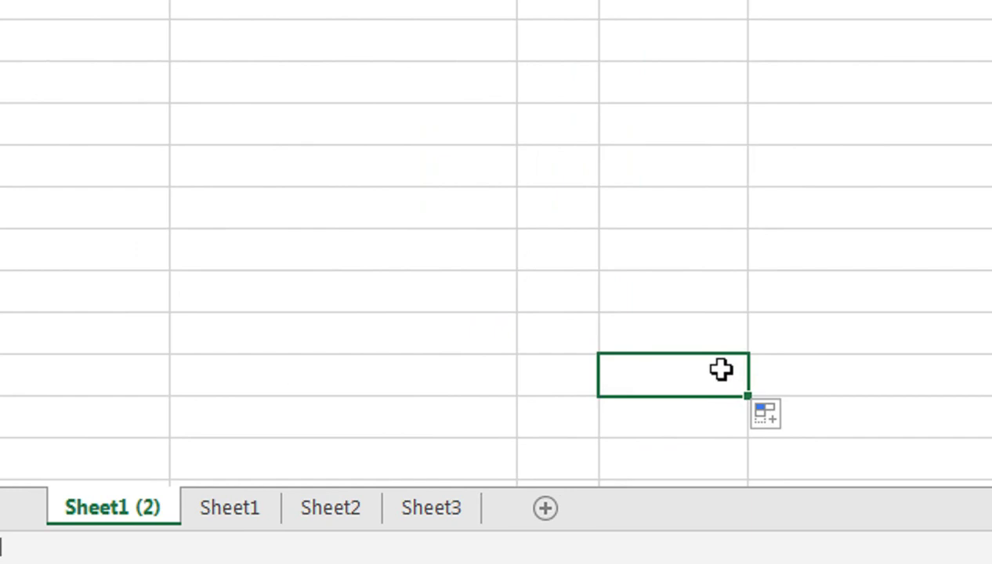
scroll(726, 374, "up", 5)
left_click(687, 435)
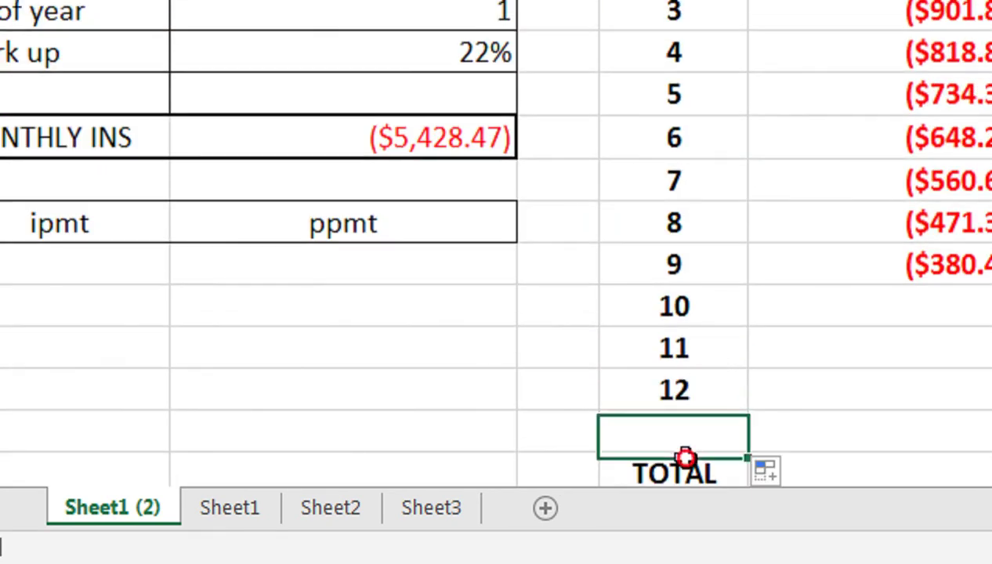
left_click(687, 469)
- Set the number of loan years to 2
left_click(470, 92)
type("2")
key("Return")
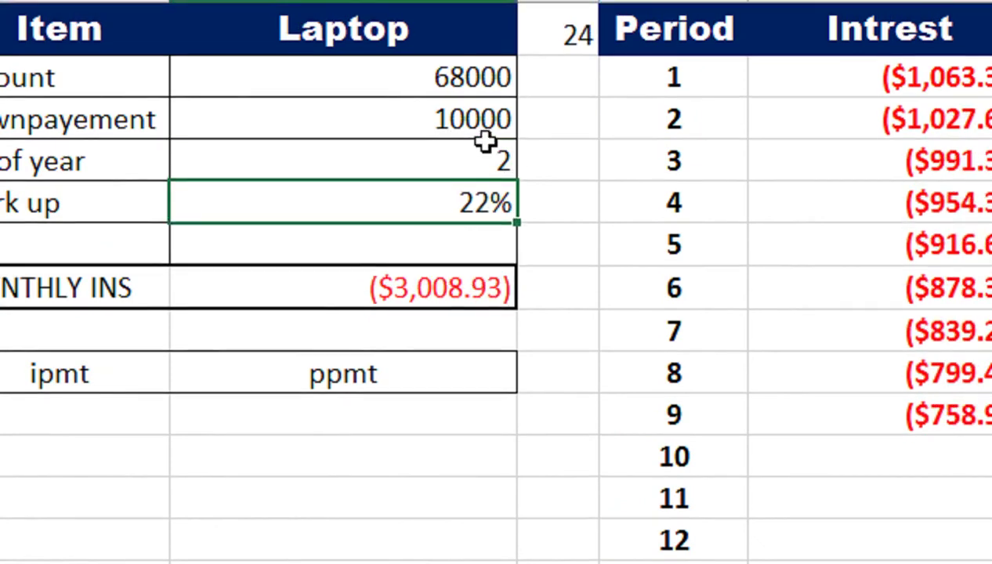
left_click(576, 23)
left_click(635, 184)
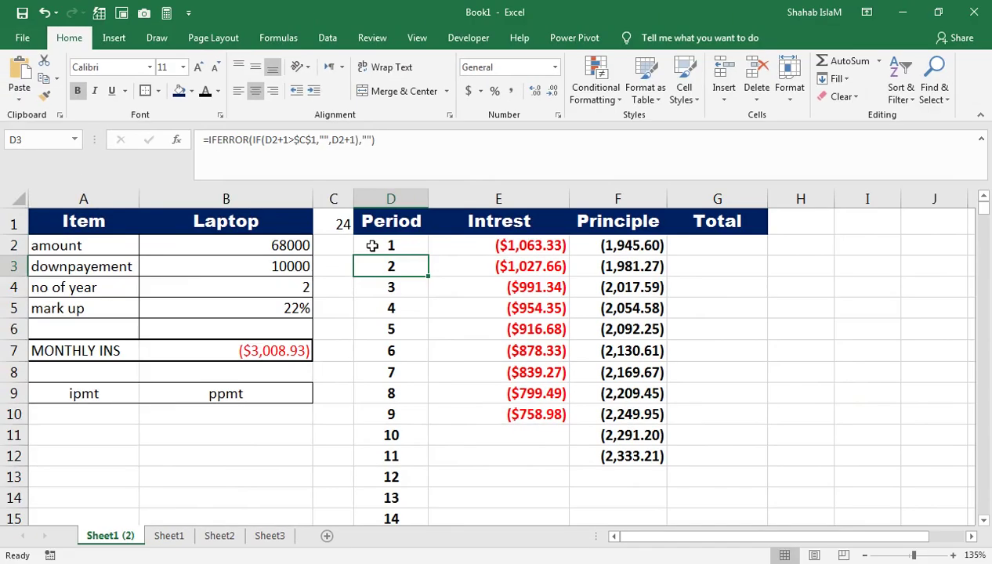
key("Down")
key("Down")
key("Down")
key("Down")
key("Down")
key("Down")
key("Down")
key("Down")
key("Down")
key("Up")
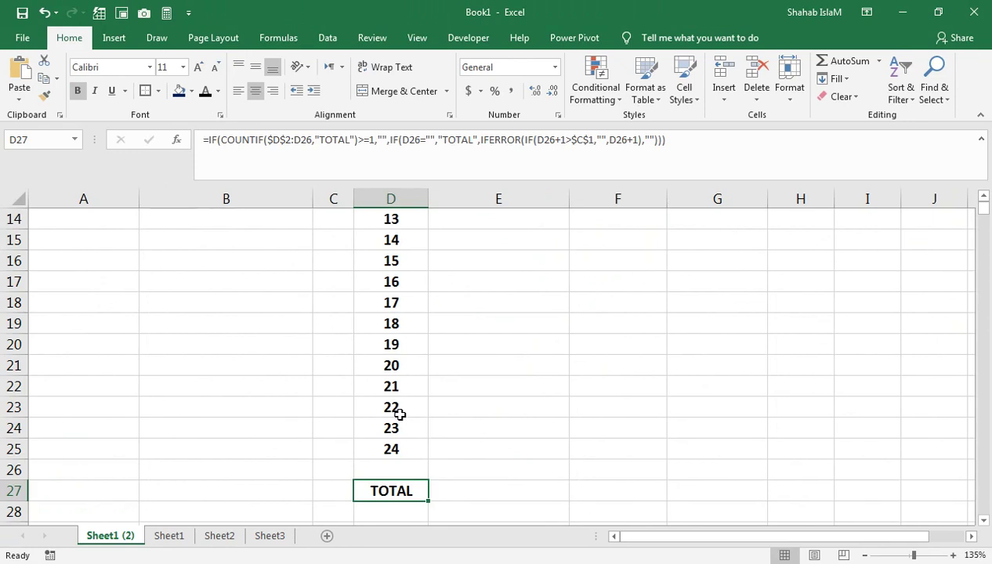
key("ctrl+Up")
key("Right")
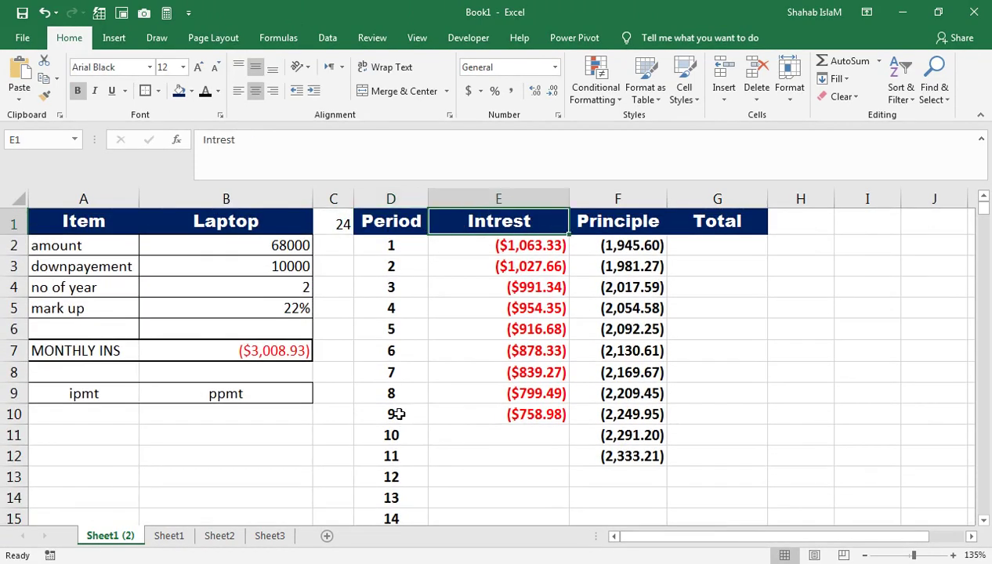
key("Down")
key("Down")
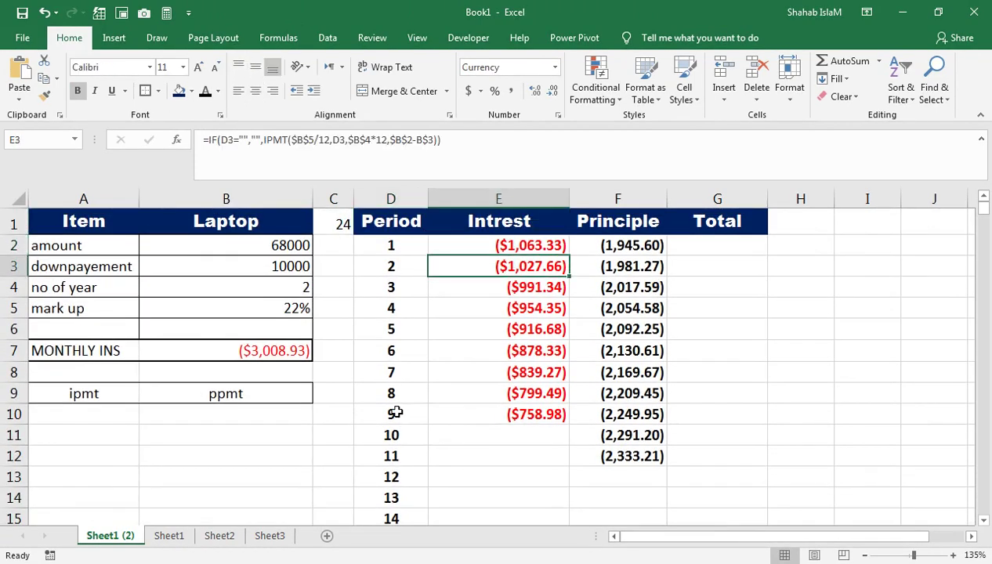
left_click(157, 536)
left_click_drag(391, 476, 391, 519)
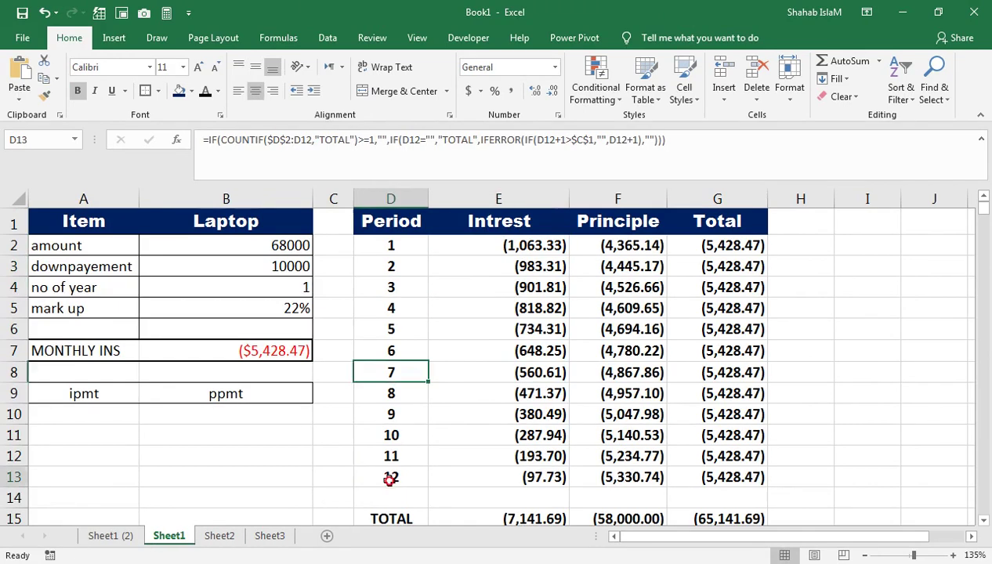
left_click(337, 512)
key("Down")
key("Down")
key("Right")
key("Right")
key("Right")
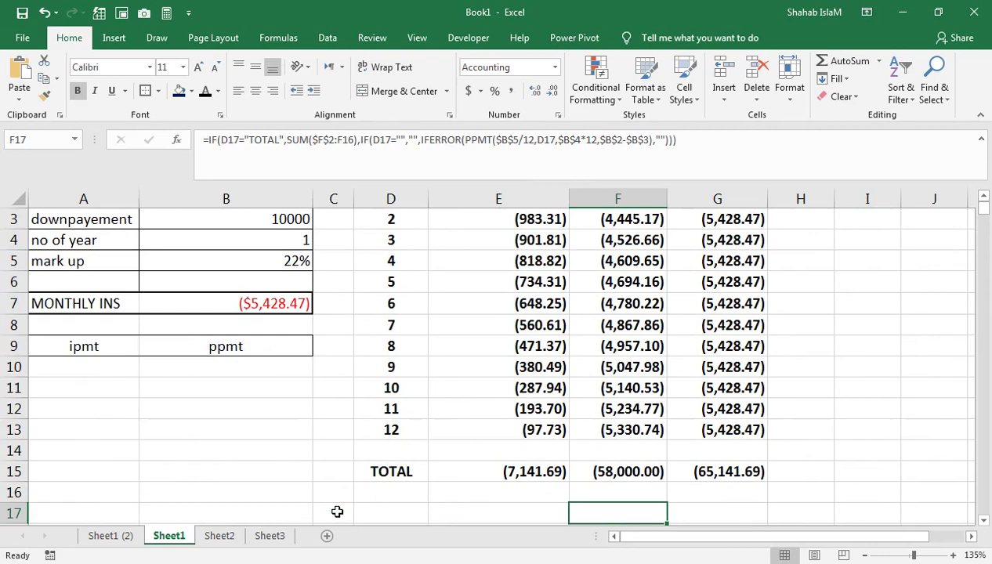
key("Up")
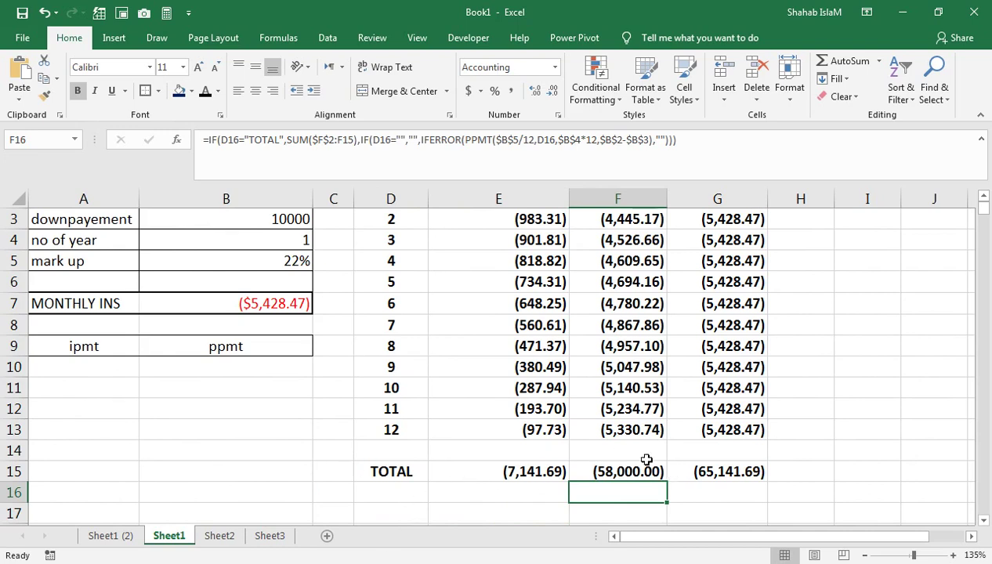
left_click(132, 540)
left_click(475, 243)
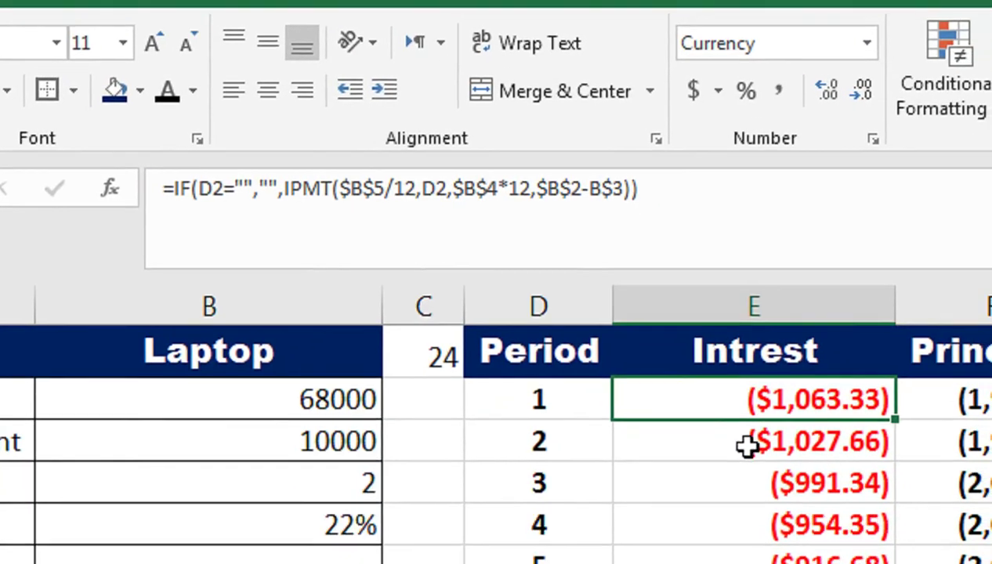
- Compare the Period and Intrest formulas around period 3
left_click(754, 416)
left_click(661, 413)
left_click(558, 421)
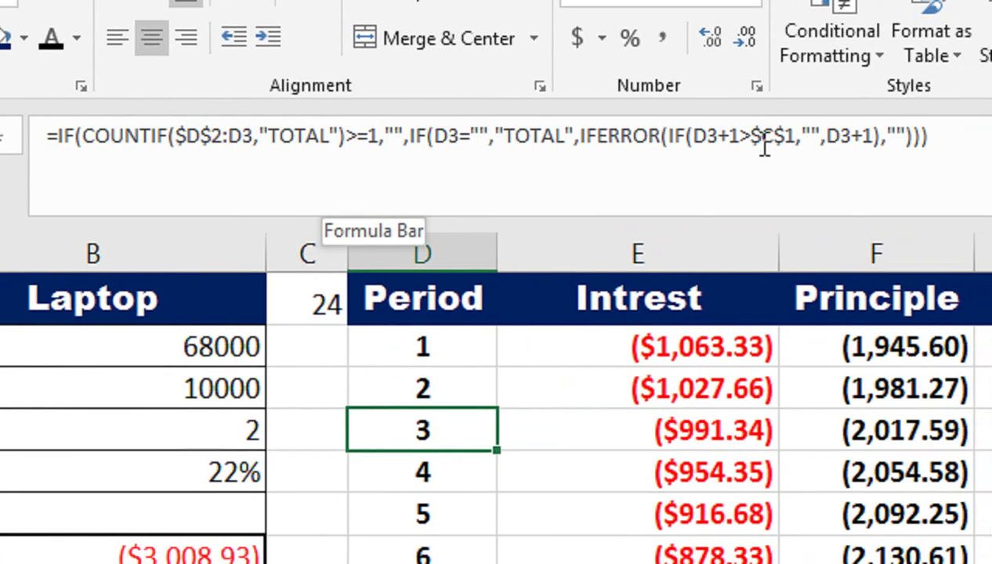
left_click(654, 427)
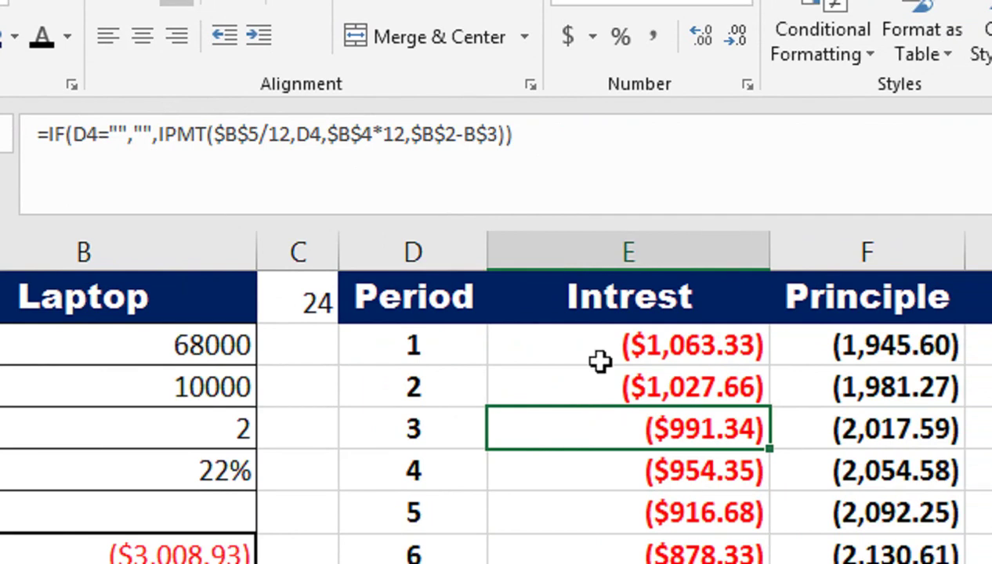
- Rewrite the period 3 interest formula as =IF(D4="TOTAL",SUM($E$2:E3),IF(D4="","",IPMT(...)))
double_click(639, 411)
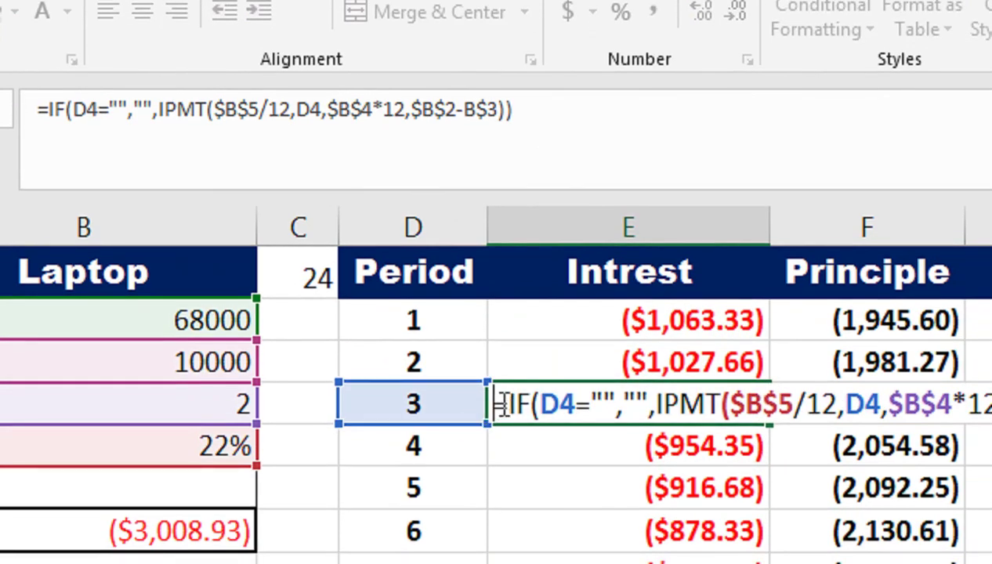
left_click(514, 406)
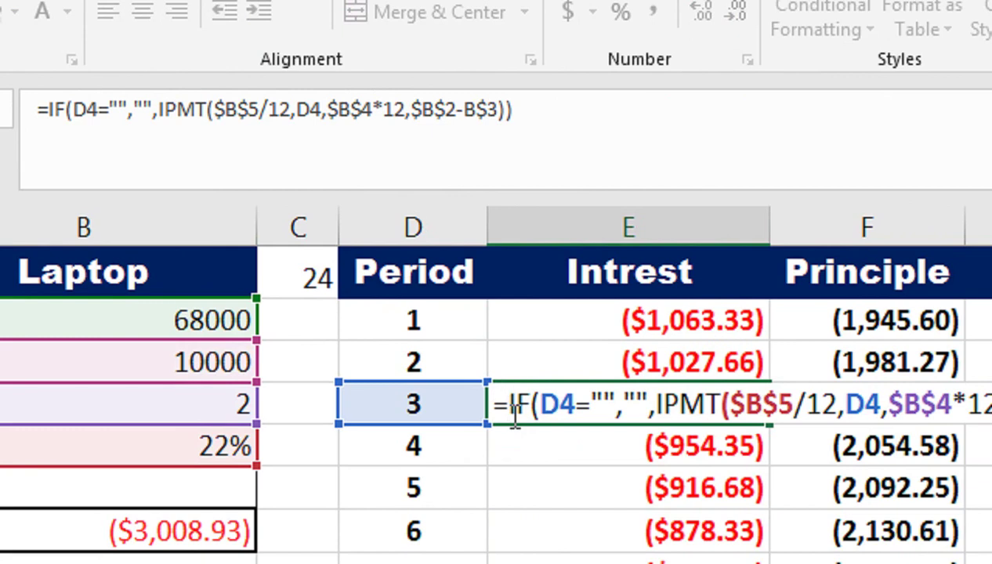
type("IF(")
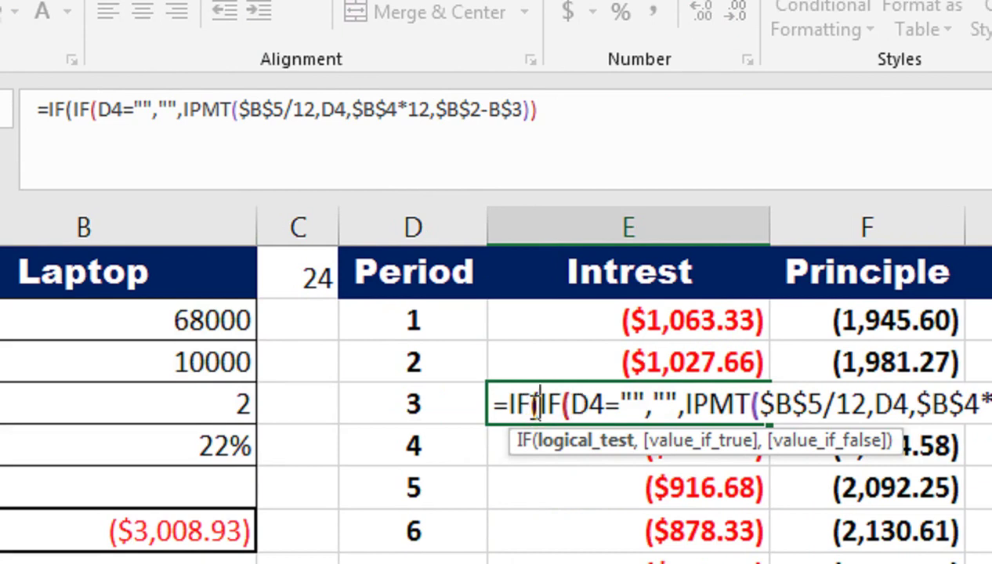
left_click(448, 406)
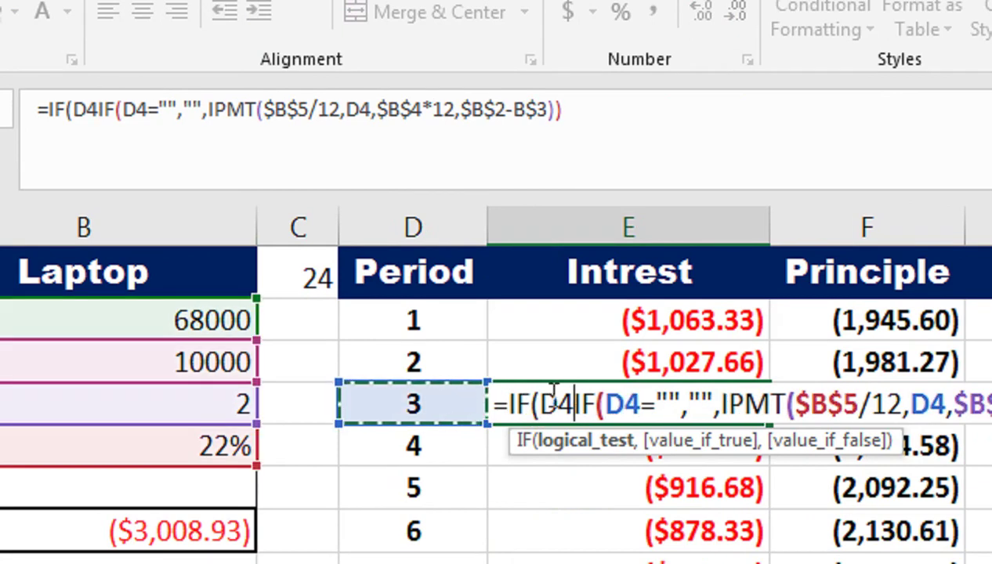
type("=")
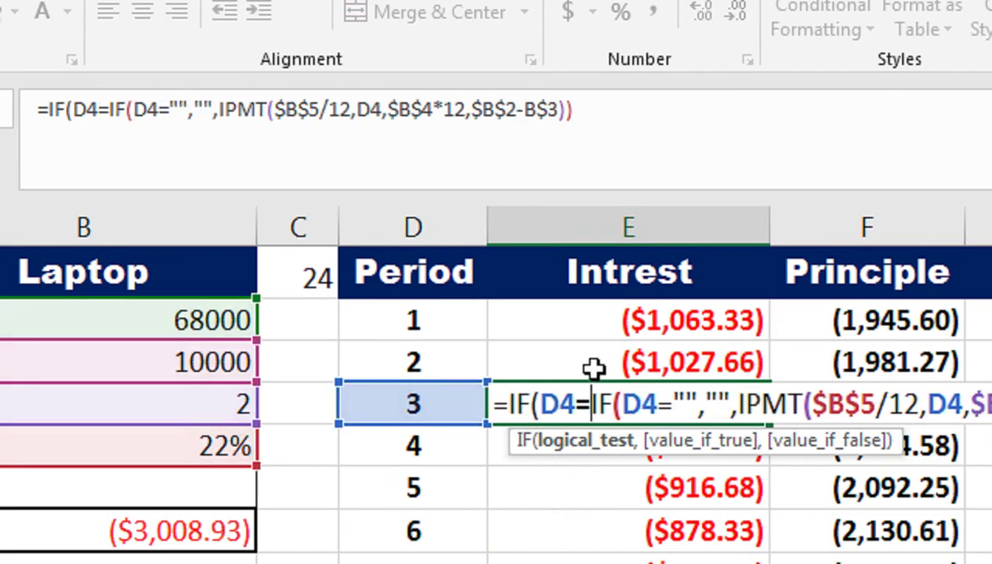
type("\"TOTAL\"")
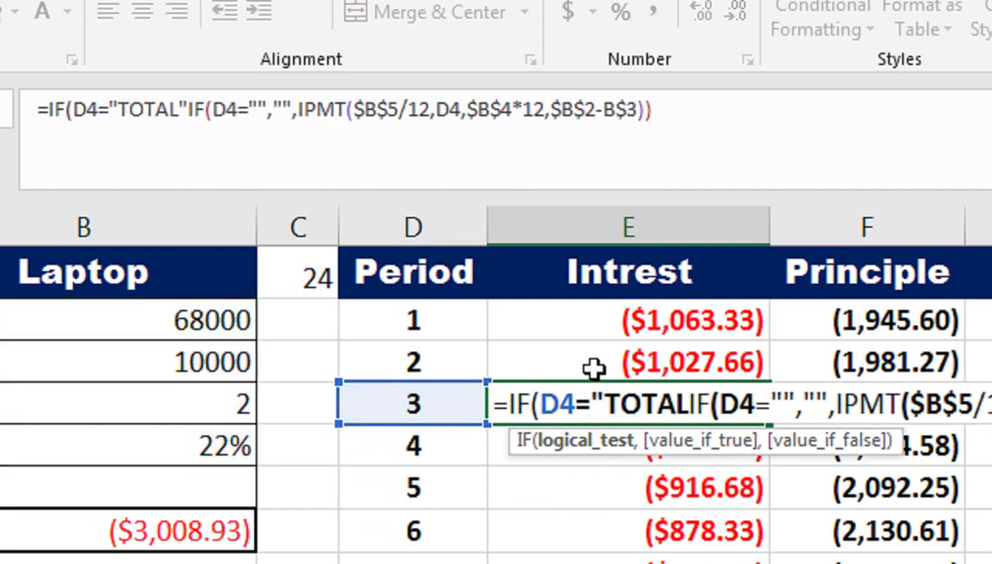
type(",SUM(")
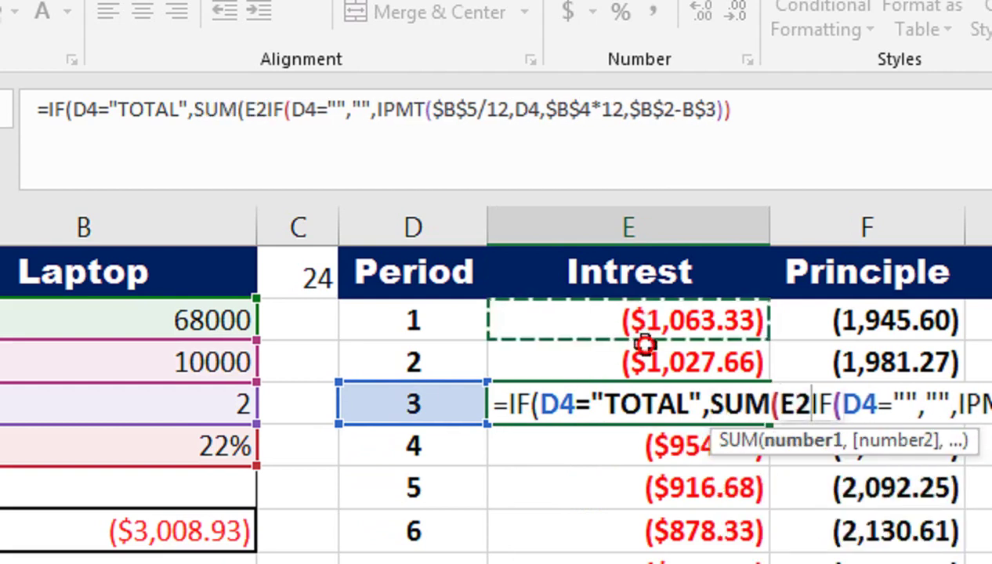
left_click_drag(627, 335, 684, 358)
left_click(755, 396)
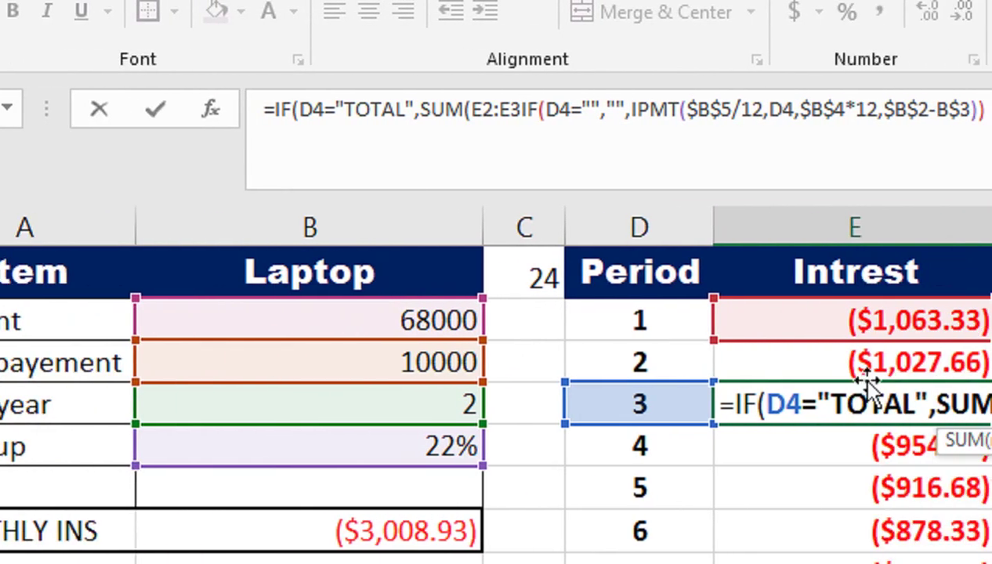
key("F4")
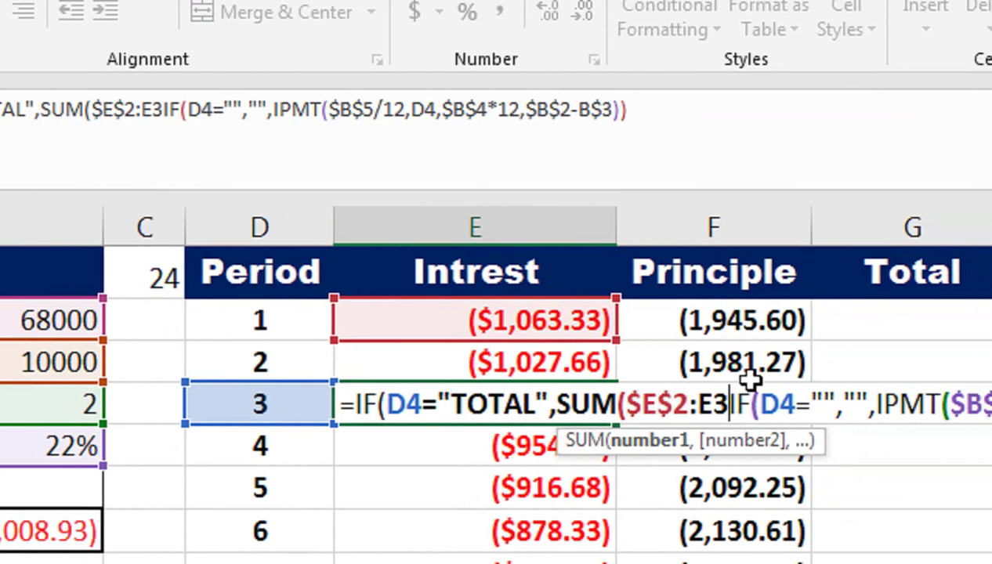
type(")")
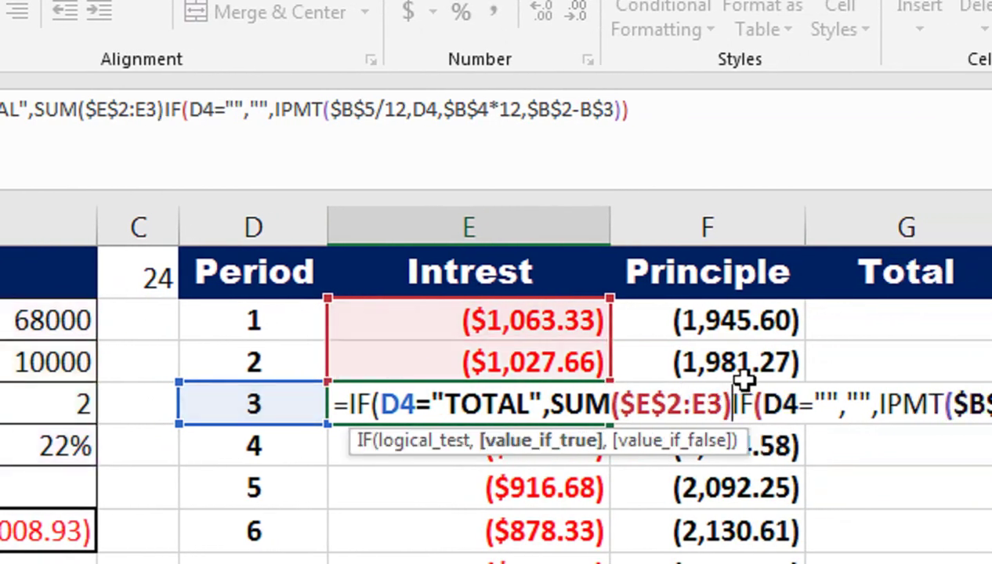
type(",")
key("Return")
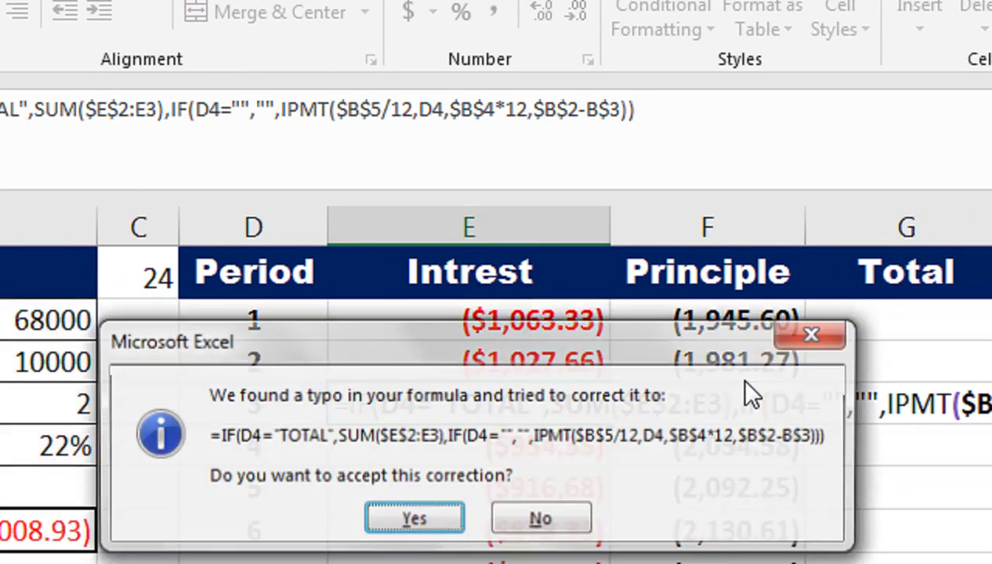
key("Return")
- Fill the new interest formula down column E through the TOTAL row
key("Up")
key("shift+Down")
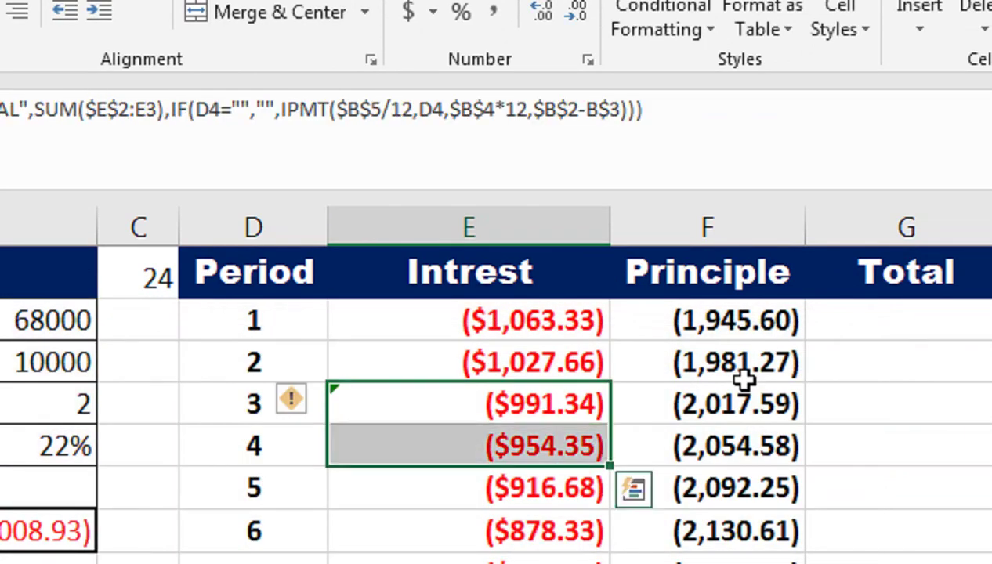
key("shift+Down")
key("shift+Down")
key("shift+Down")
key("shift+Down")
key("shift+Down")
key("shift+Down")
key("shift+Down")
key("shift+Down")
key("shift+Down")
key("shift+Down")
key("shift+Down")
key("shift+Down")
key("shift+Down")
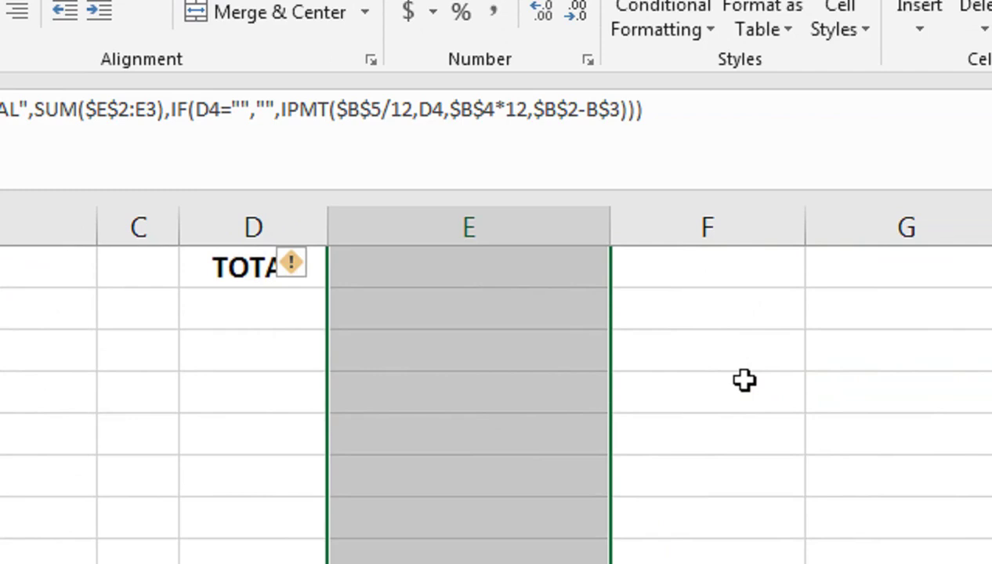
key("ctrl+d")
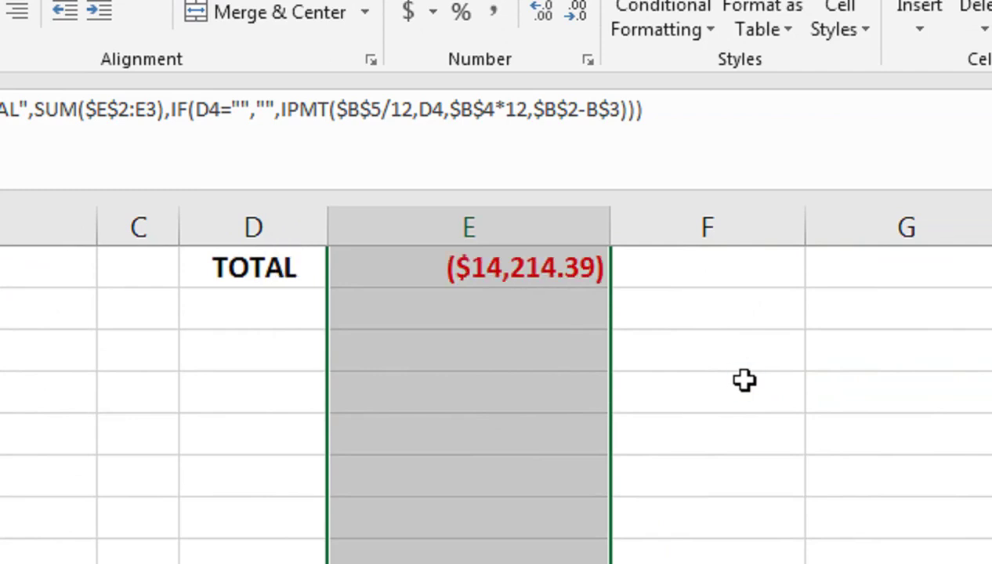
left_click_drag(745, 380, 631, 271)
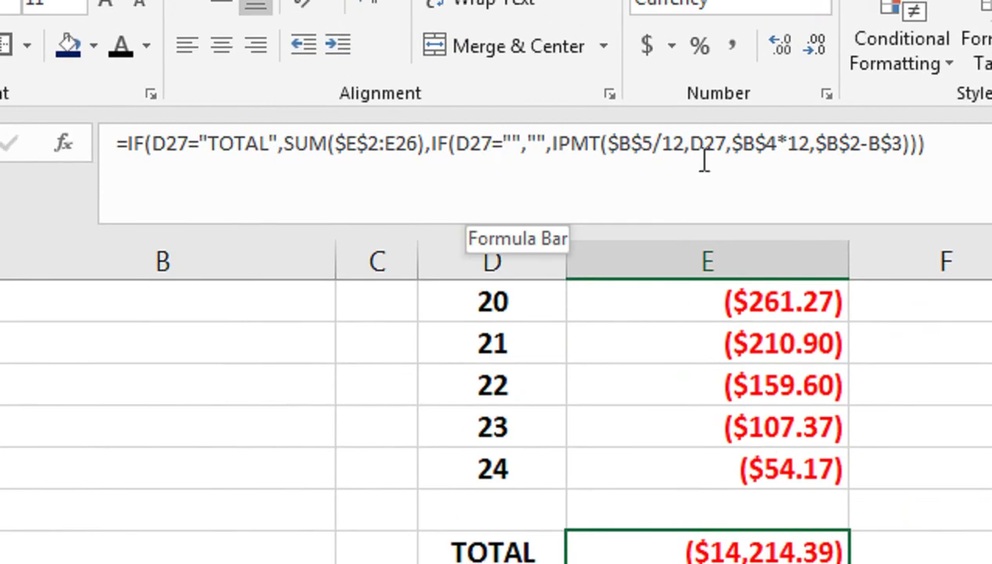
left_click_drag(377, 430, 394, 144)
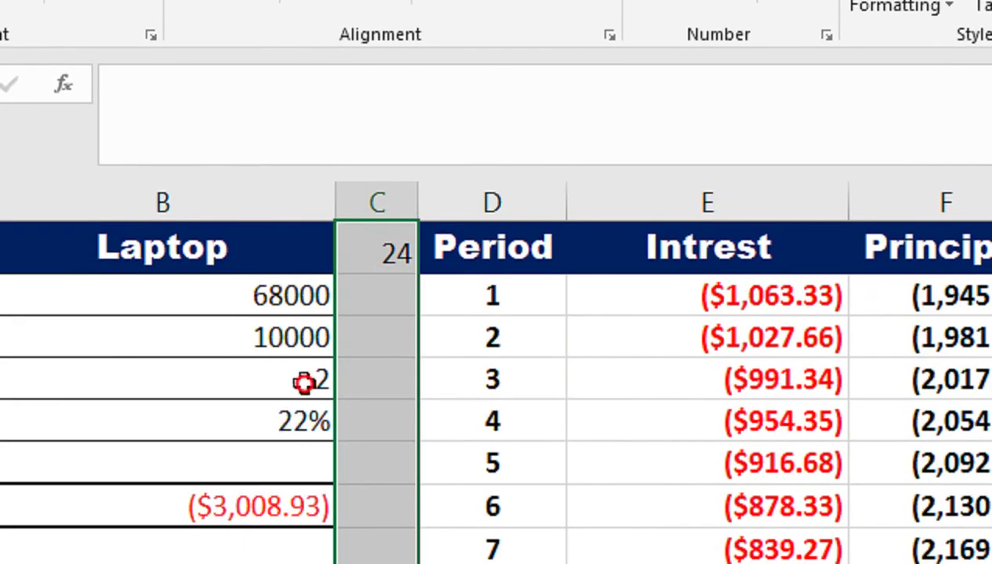
- Set the loan years to 1, shrinking the schedule to 12 periods
left_click(306, 381)
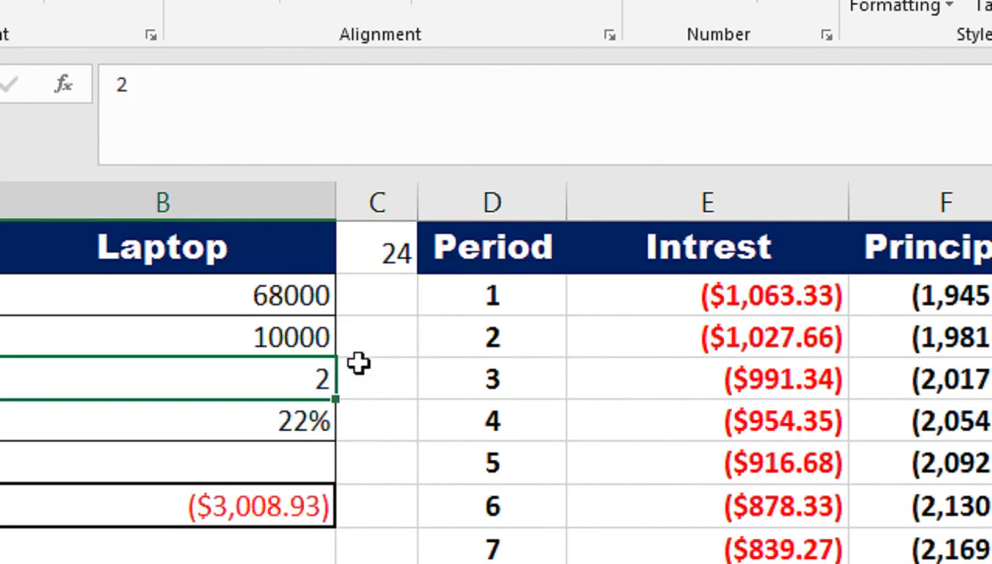
type("1")
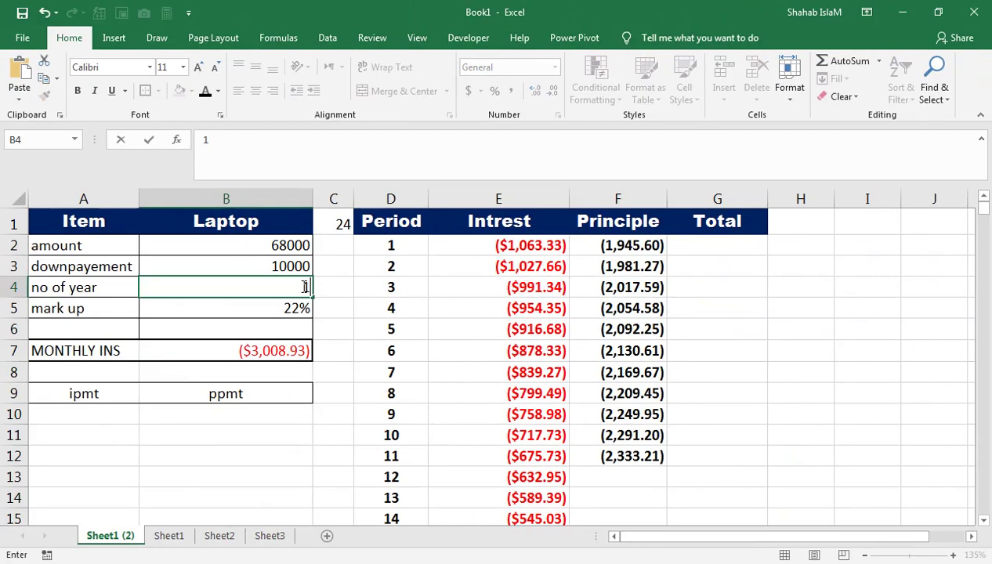
key("Return")
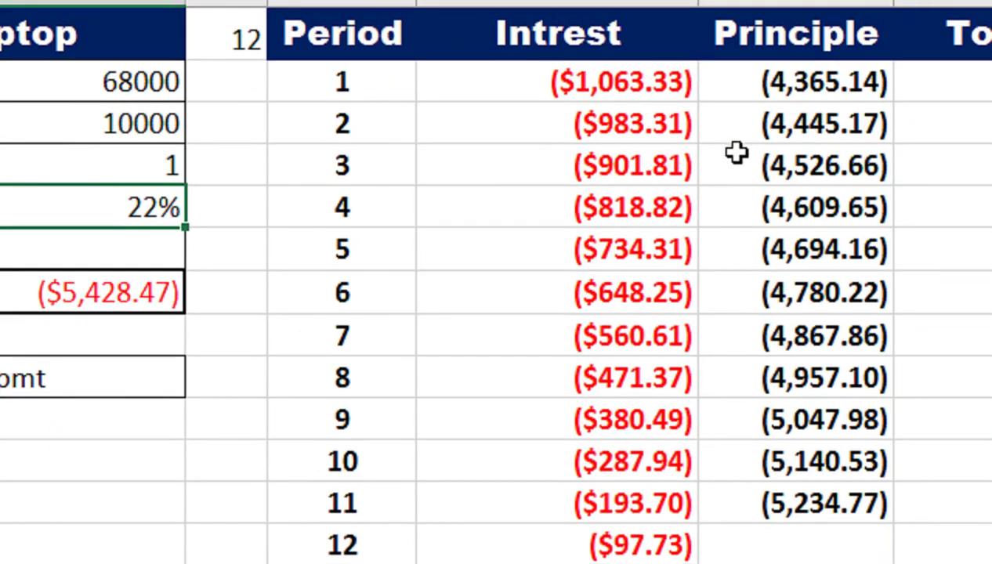
left_click(739, 164)
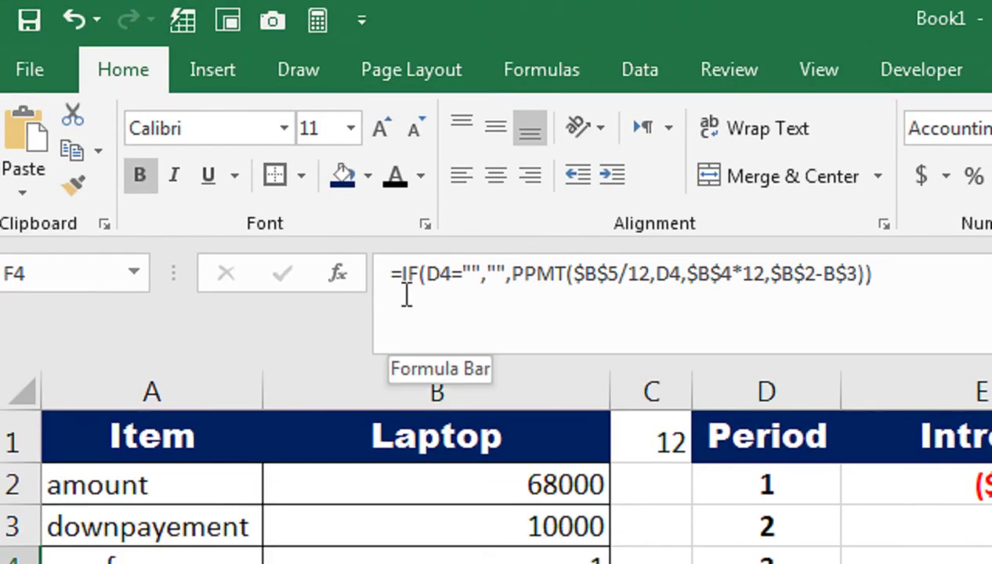
- Begin the period 3 Principle formula with IF(D4="TOTAL",SUM(F2:F3
left_click(401, 275)
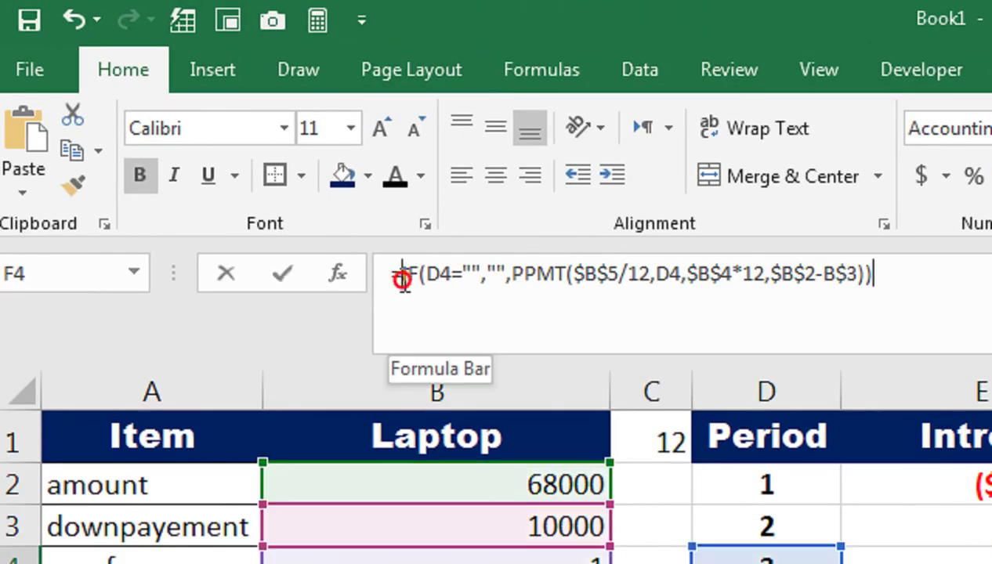
type("IF(")
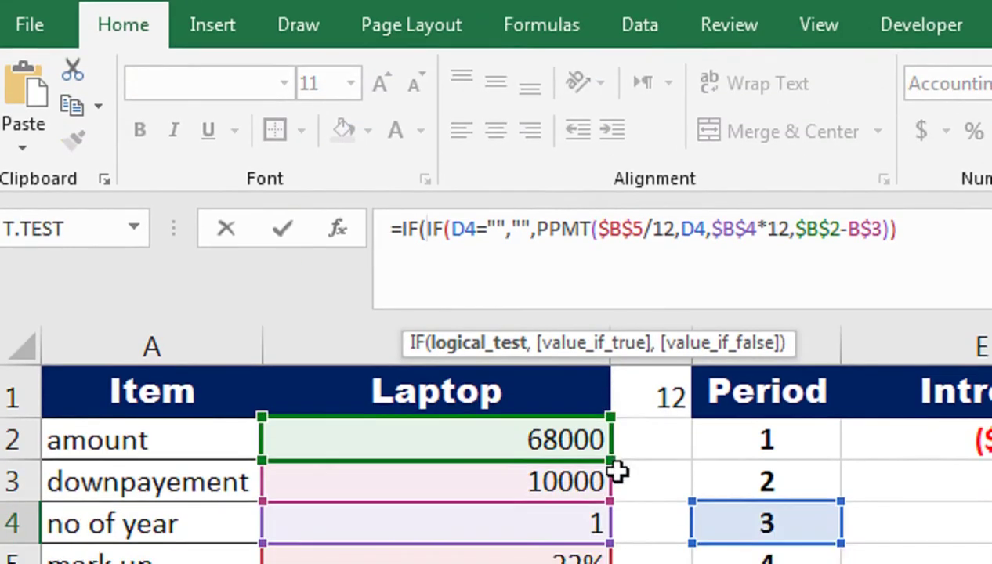
left_click(753, 521)
type("=")
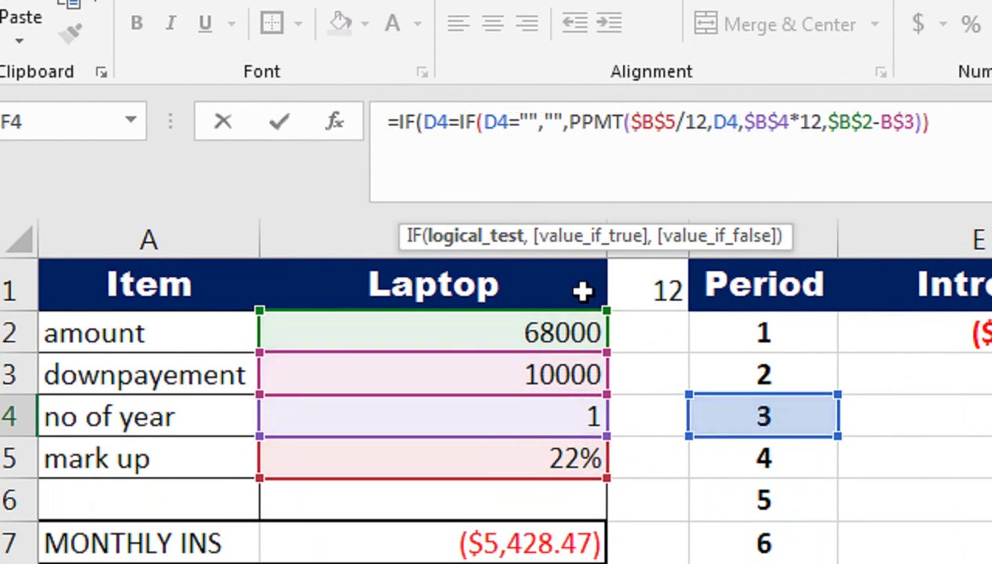
type("\"TOTA")
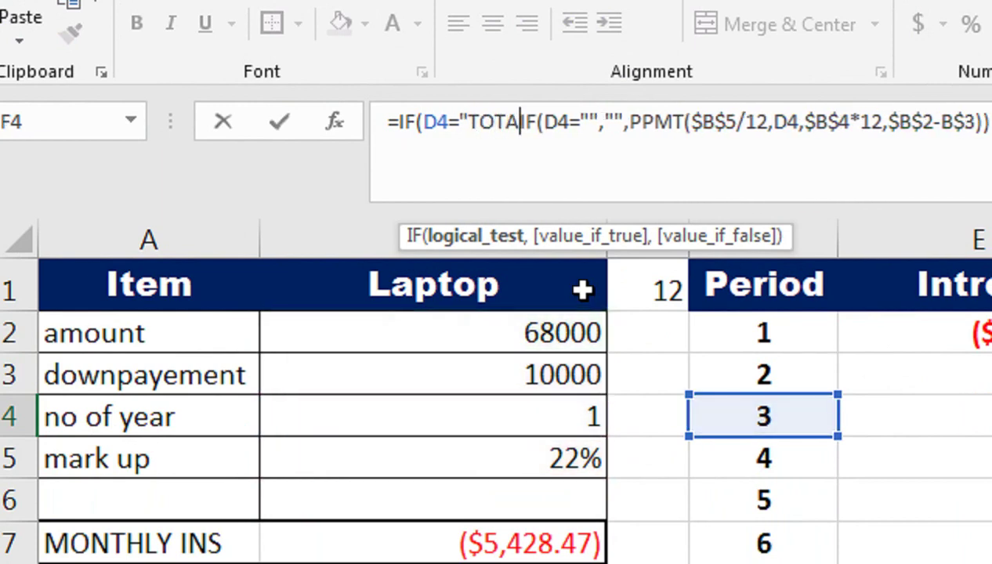
type("L\",")
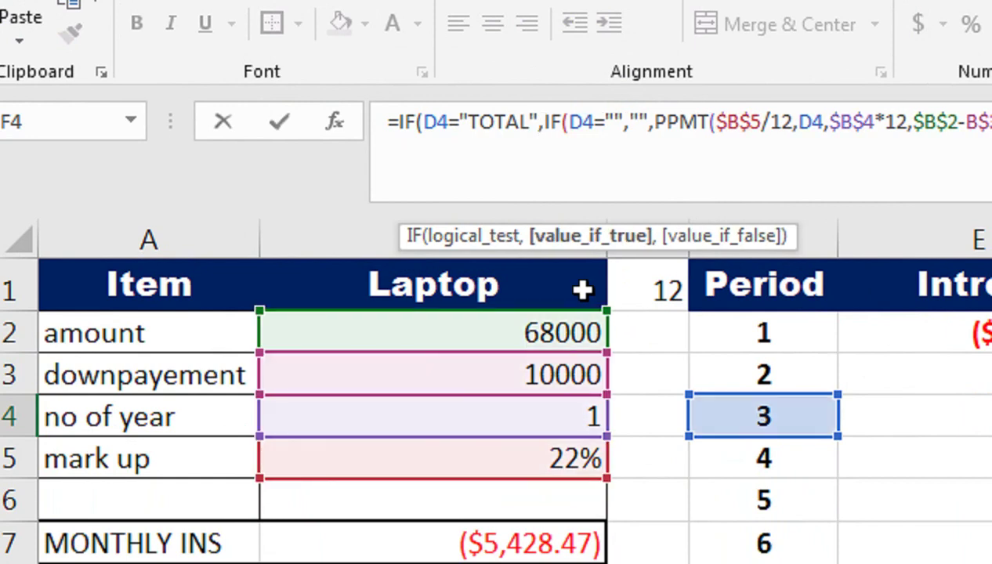
type("SUM")
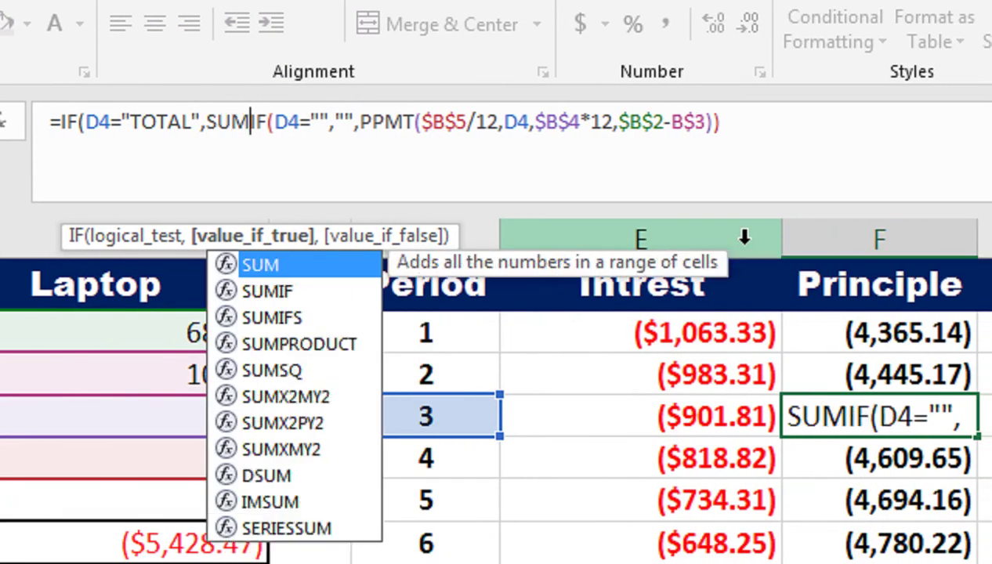
type("(")
left_click(744, 350)
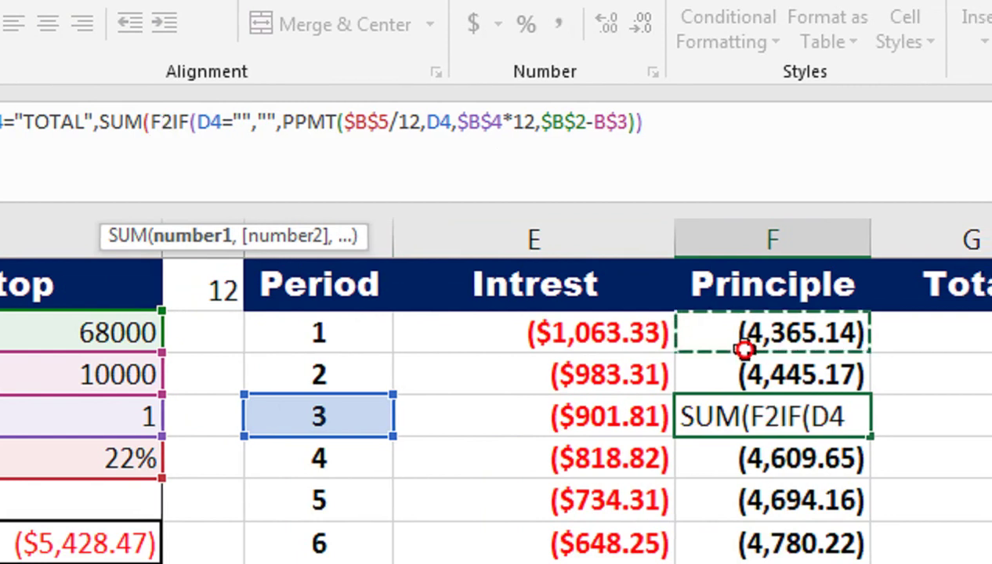
left_click_drag(745, 349, 745, 371)
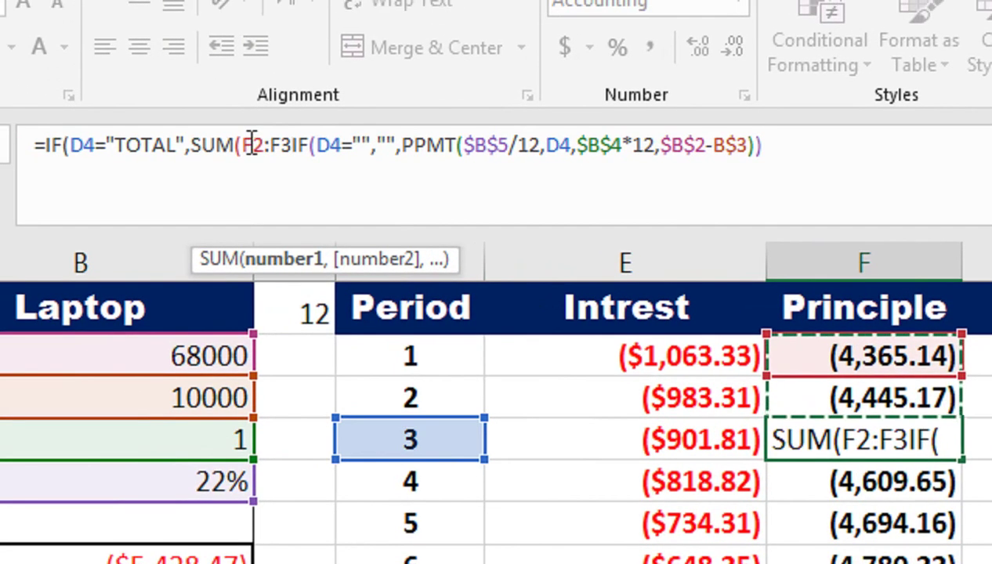
- Lock the sum start as $F$2, close the formula around PPMT, and commit it
left_click(251, 146)
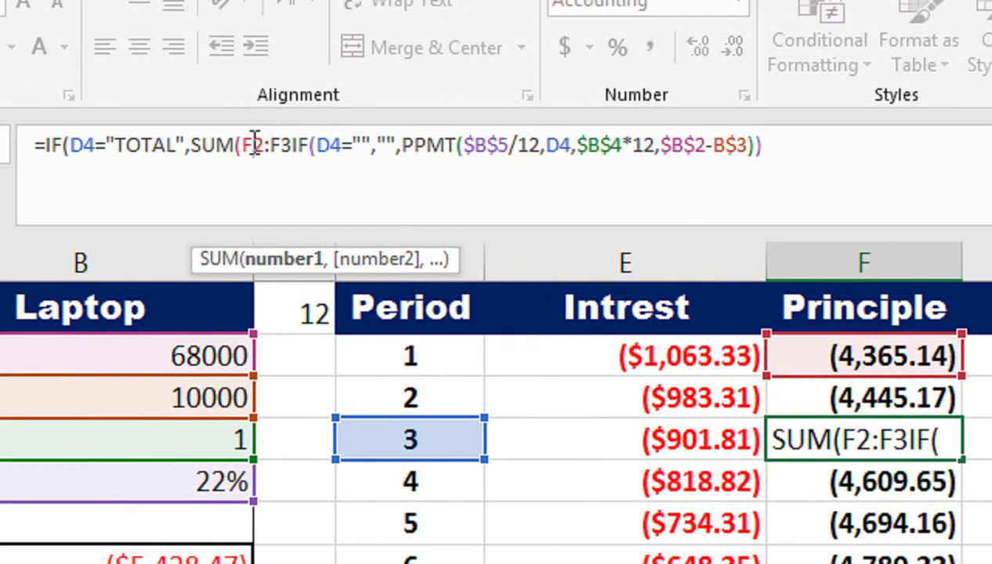
key("F4")
left_click(317, 145)
type(")")
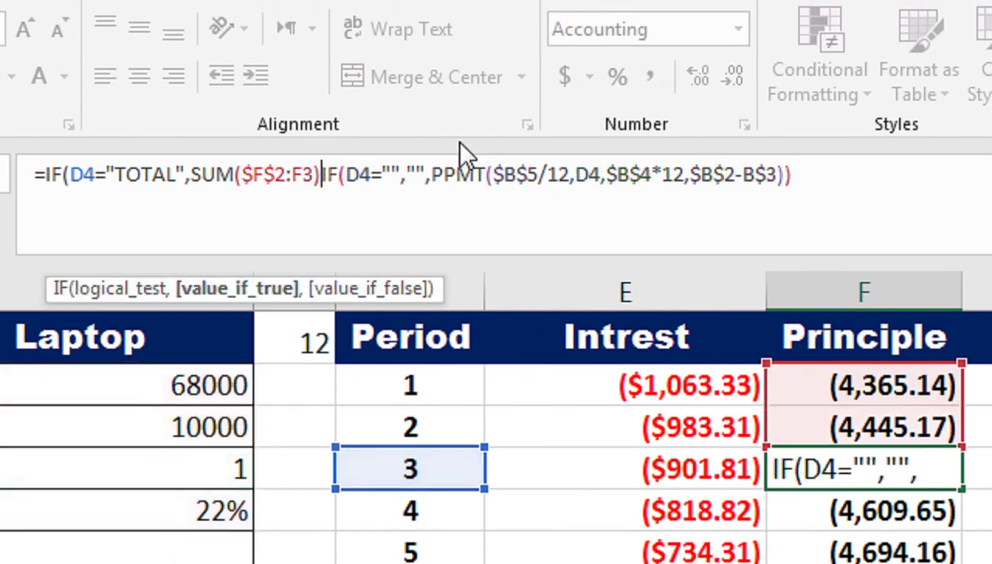
type(",")
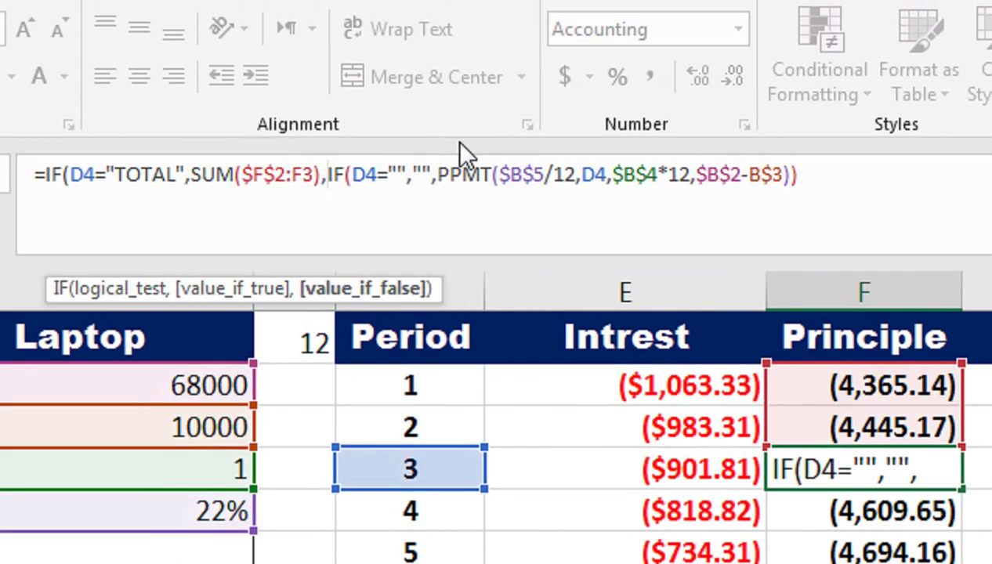
key("Return")
key("Return")
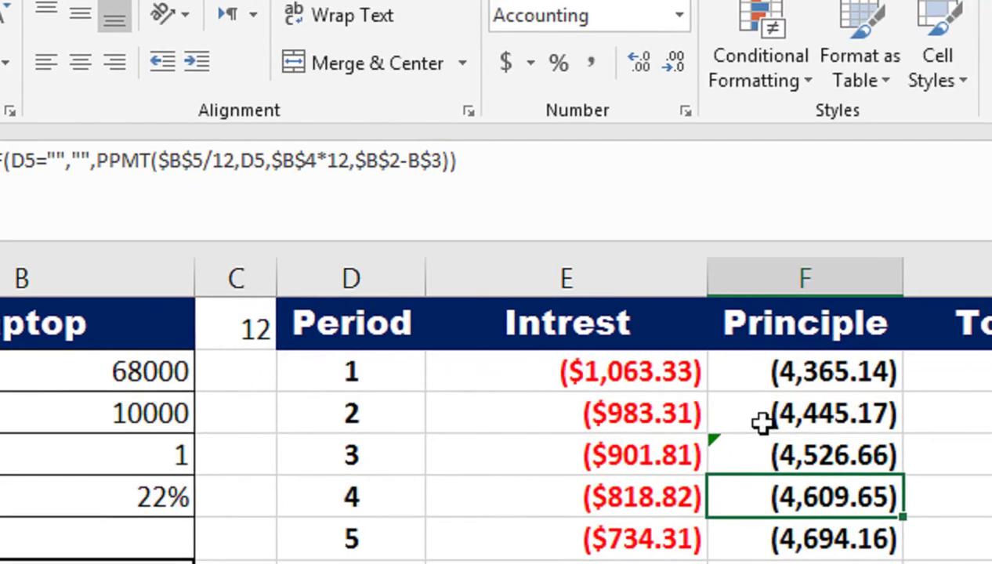
left_click(831, 480)
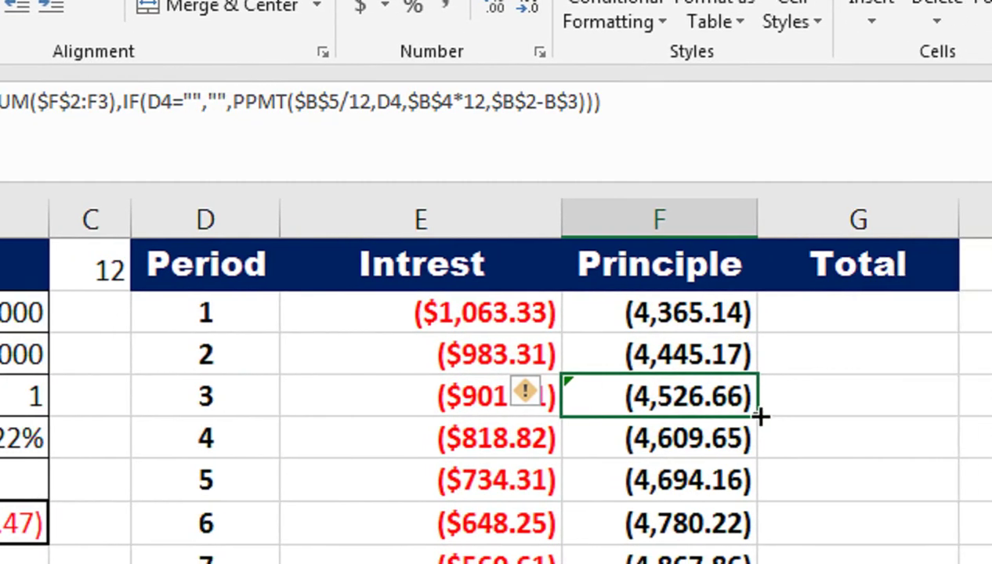
mouse_move(761, 418)
left_mouse_down()
mouse_move(693, 518)
mouse_move(672, 502)
mouse_move(665, 450)
mouse_move(649, 432)
left_mouse_up()
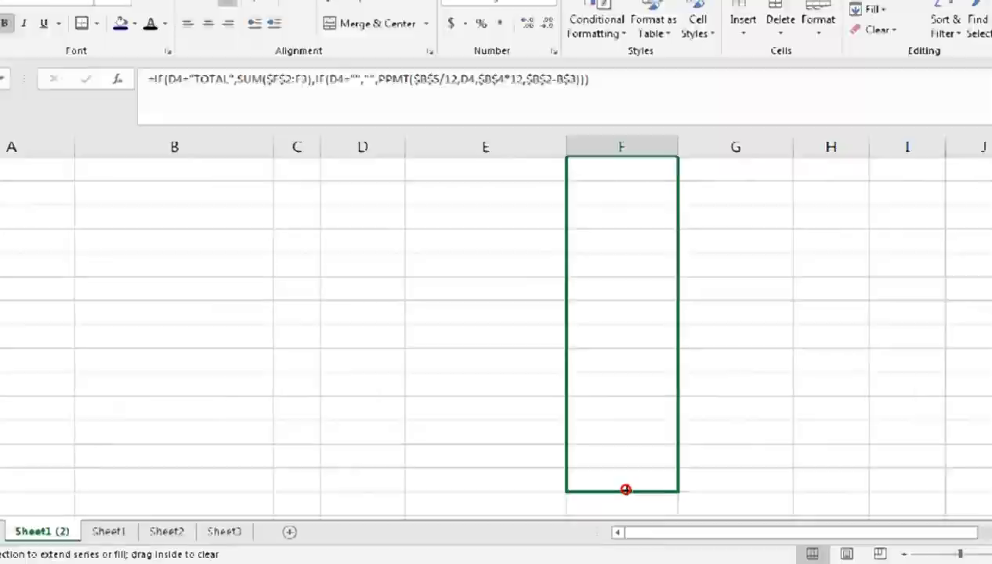
- Fill the Principle formula down column F to row 42
left_click_drag(654, 433, 649, 486)
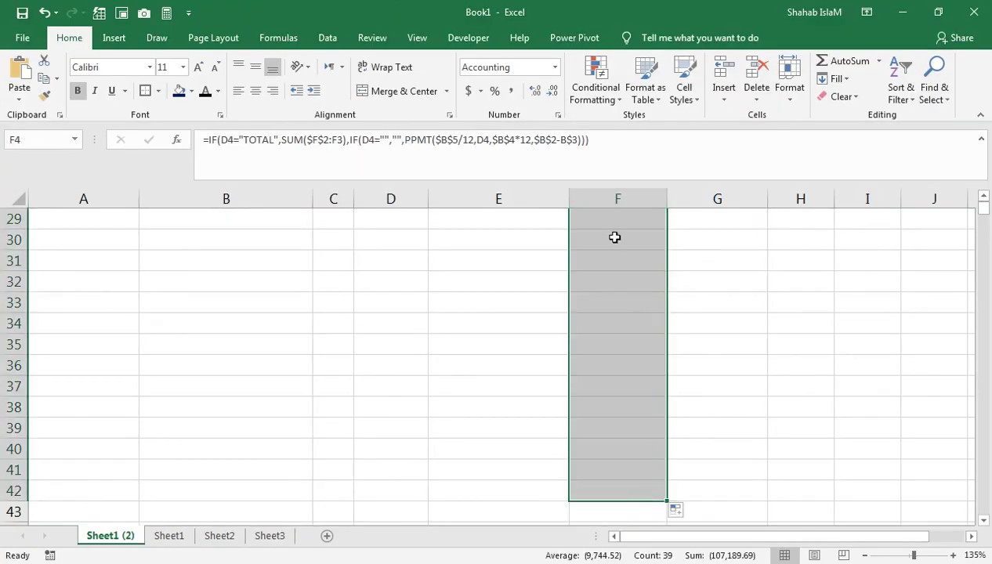
left_click(624, 468)
key("Up")
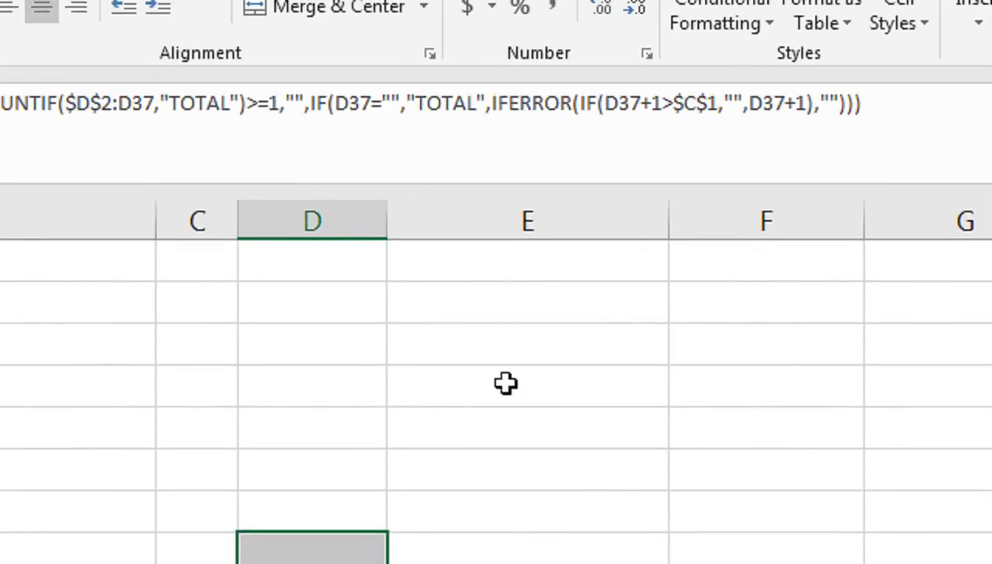
left_click(717, 423)
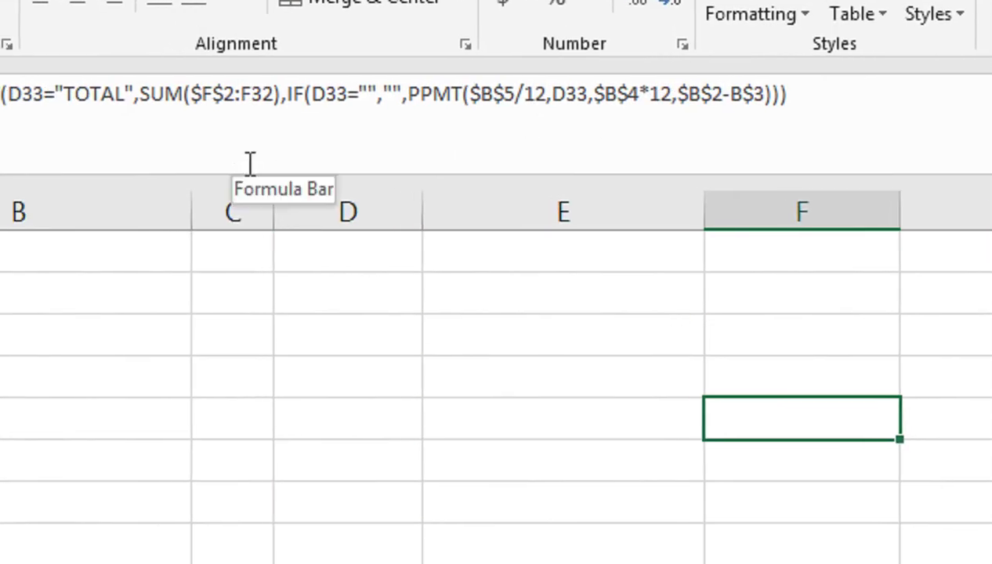
key("Up")
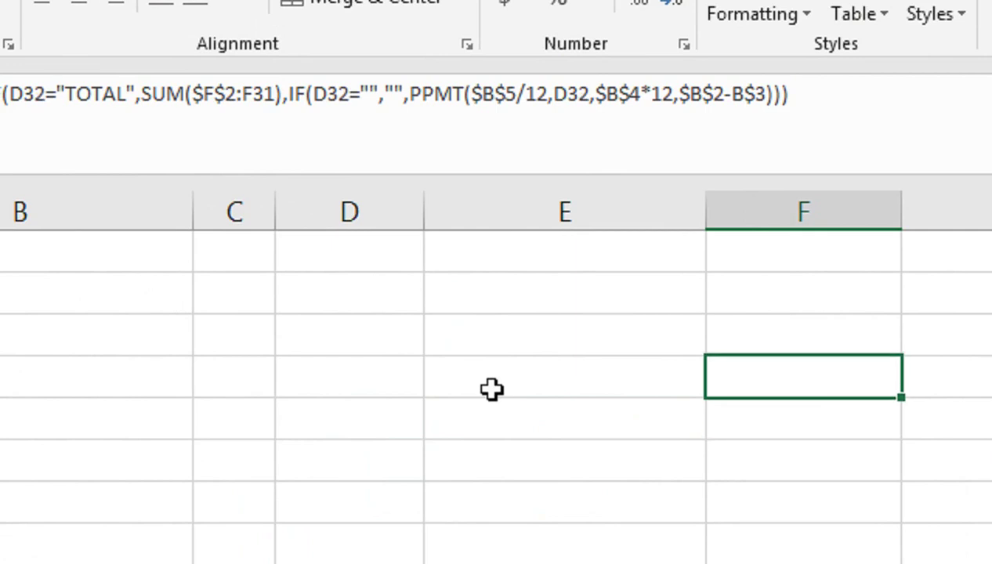
key("Up")
key("Up")
key("Up")
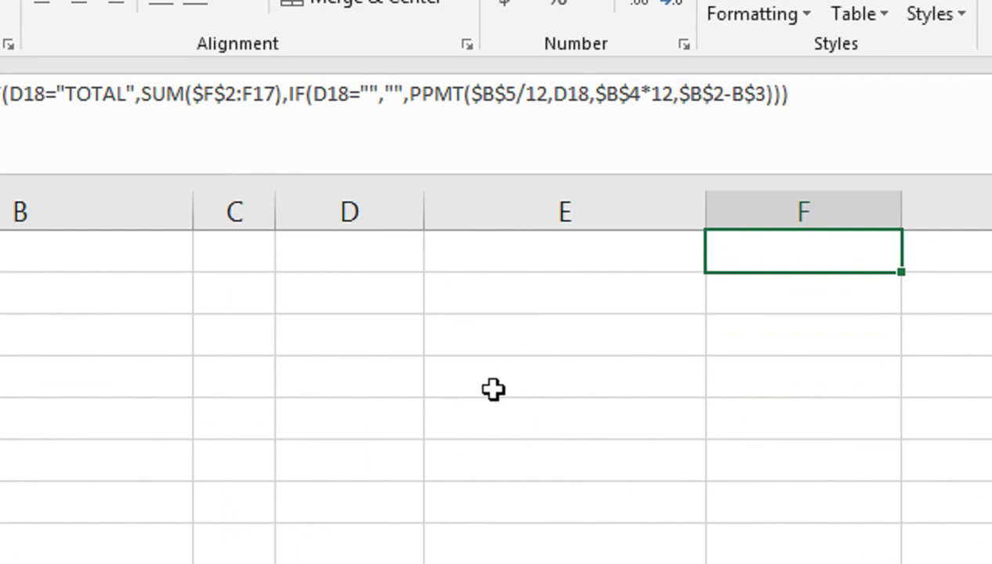
- Check the copied Principle formulas up through the TOTAL row
key("Up")
key("Page_Up")
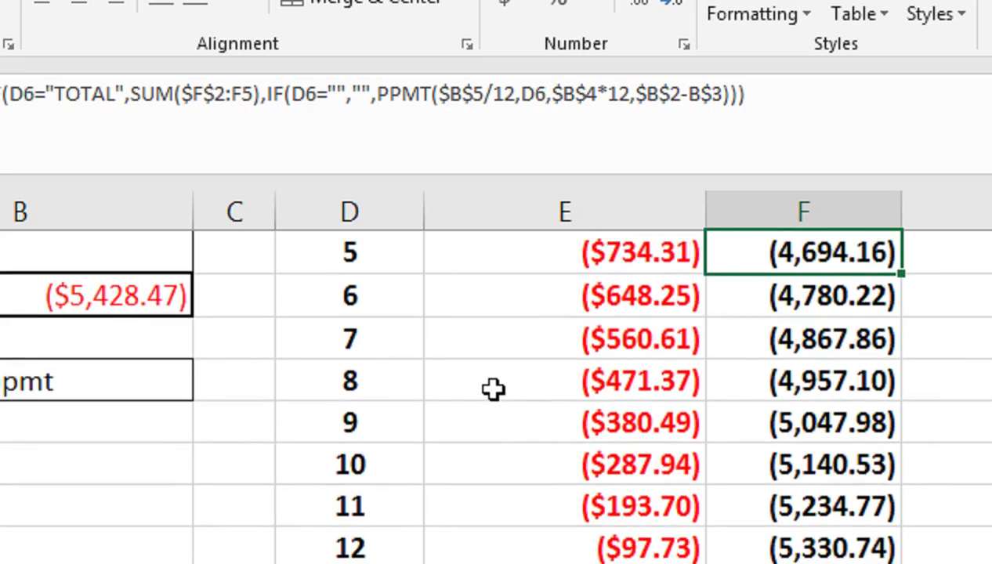
key("Down")
key("Down")
key("Down")
key("Down")
key("Down")
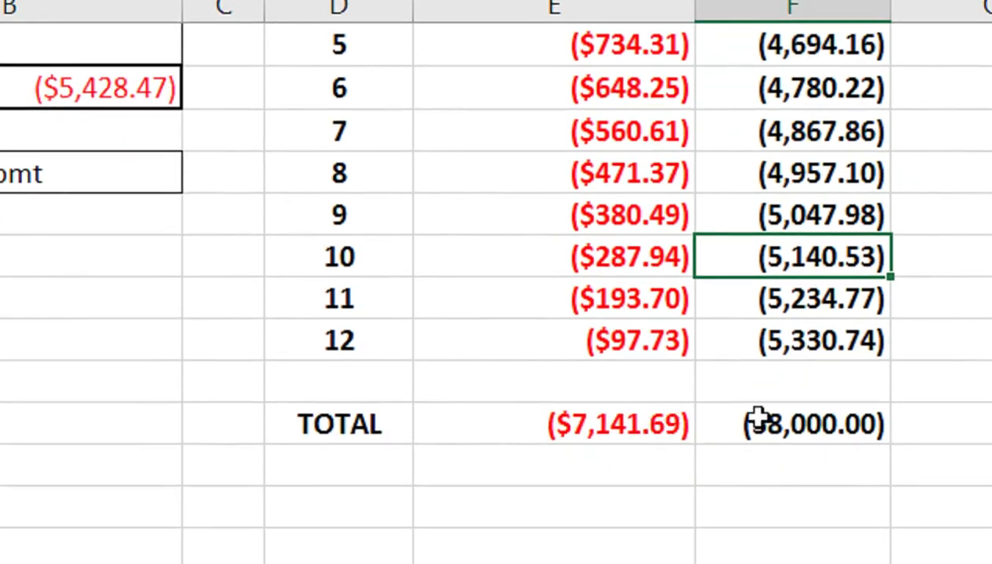
left_click(748, 558)
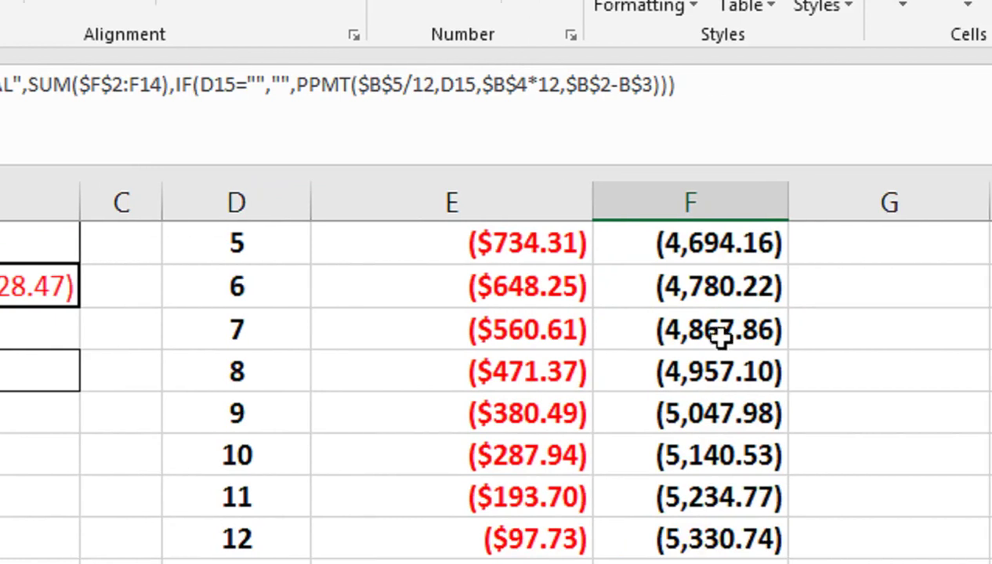
left_click_drag(830, 270, 694, 127)
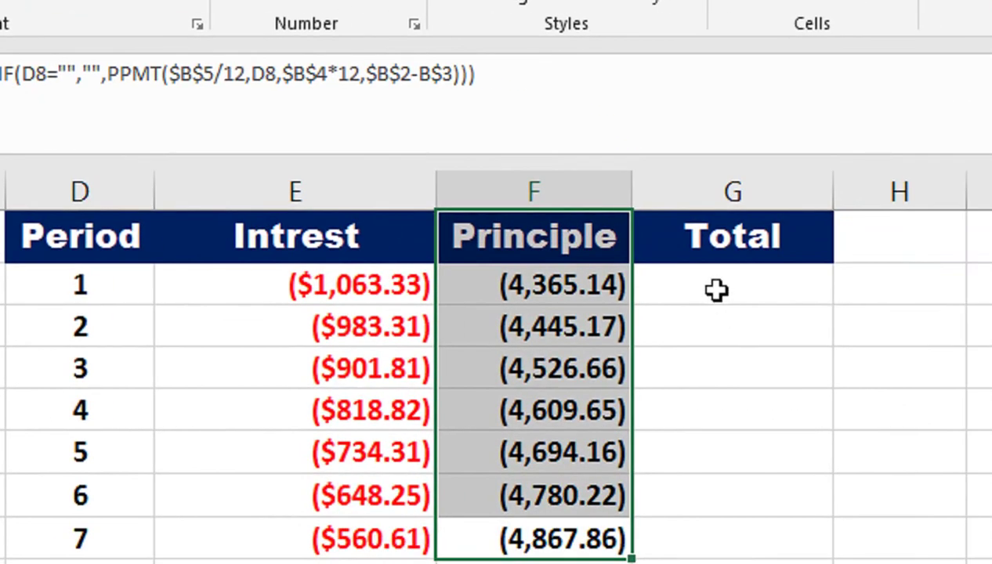
left_click(726, 306)
type("=")
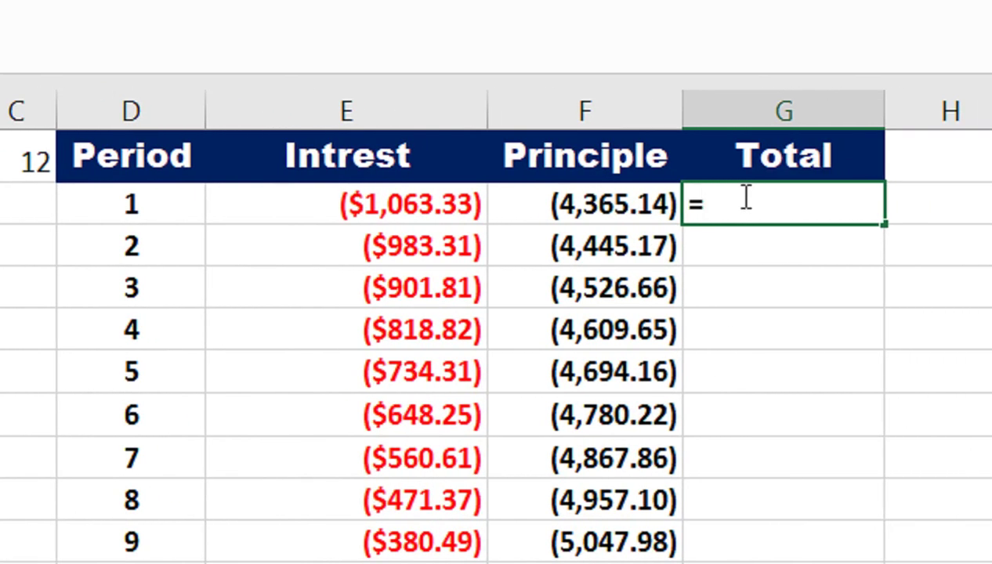
- Enter =IFERROR(E2+F2,"") in the first Total cell
type("IF")
key("Down")
key("Tab")
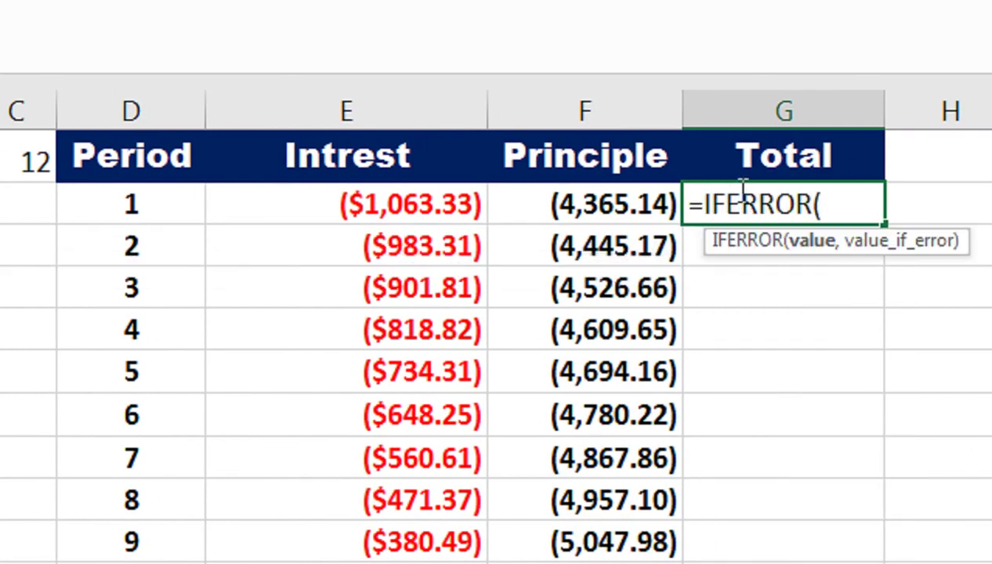
left_click(450, 206)
type("+")
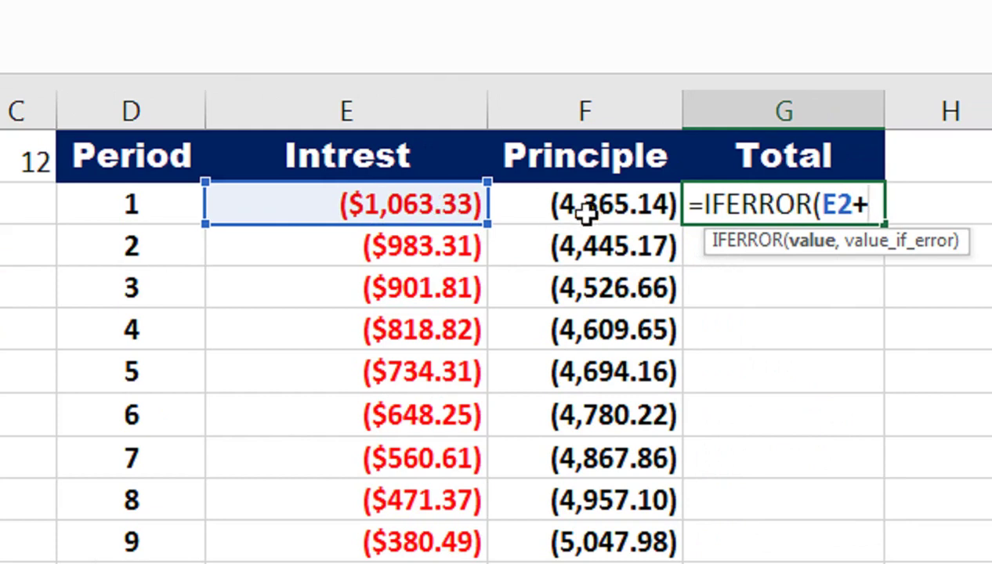
left_click(592, 210)
type(",")
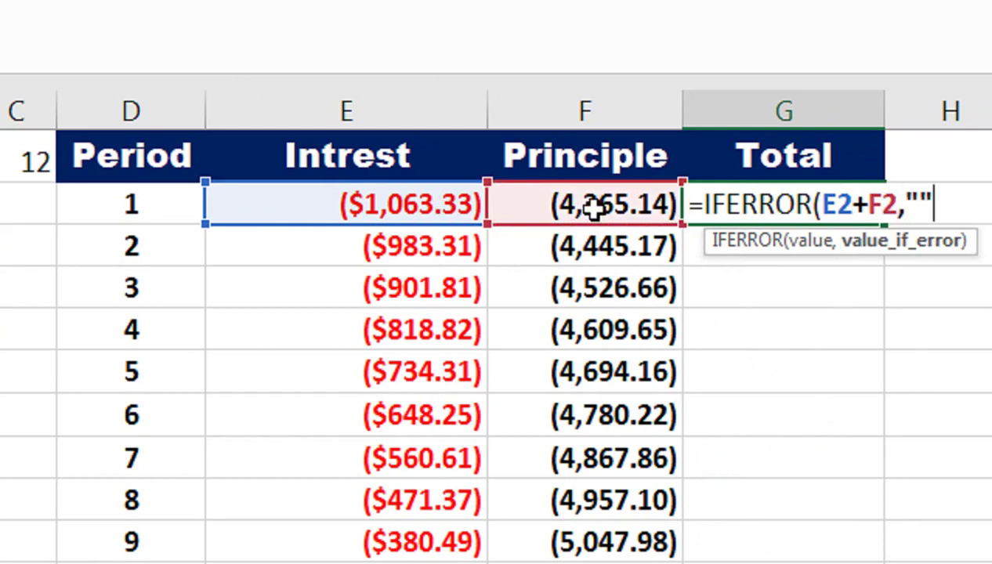
type(")")
key("Return")
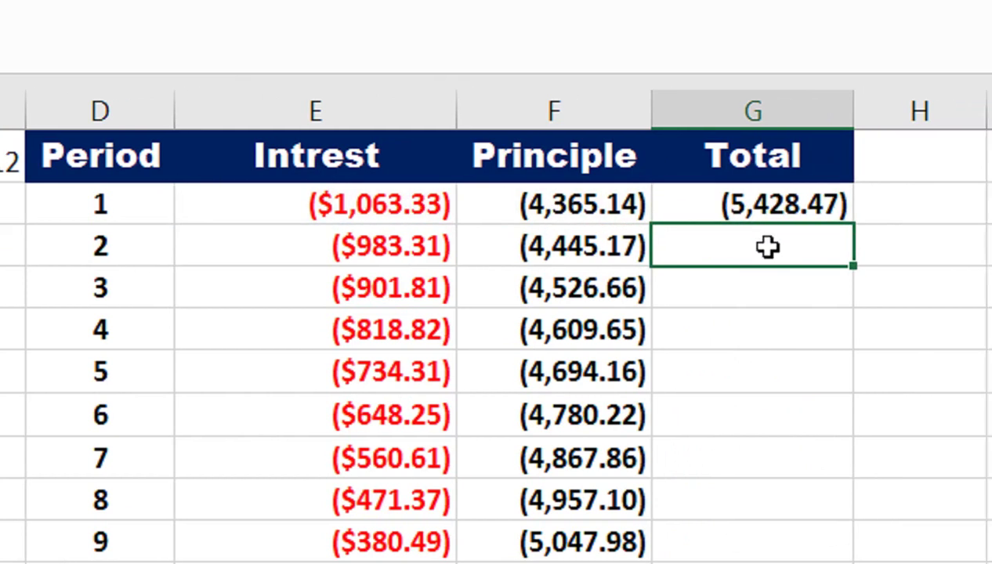
- Copy the Total formula down to the TOTAL row, which shows (65,141.69)
left_click(759, 220)
left_click_drag(785, 224, 745, 392)
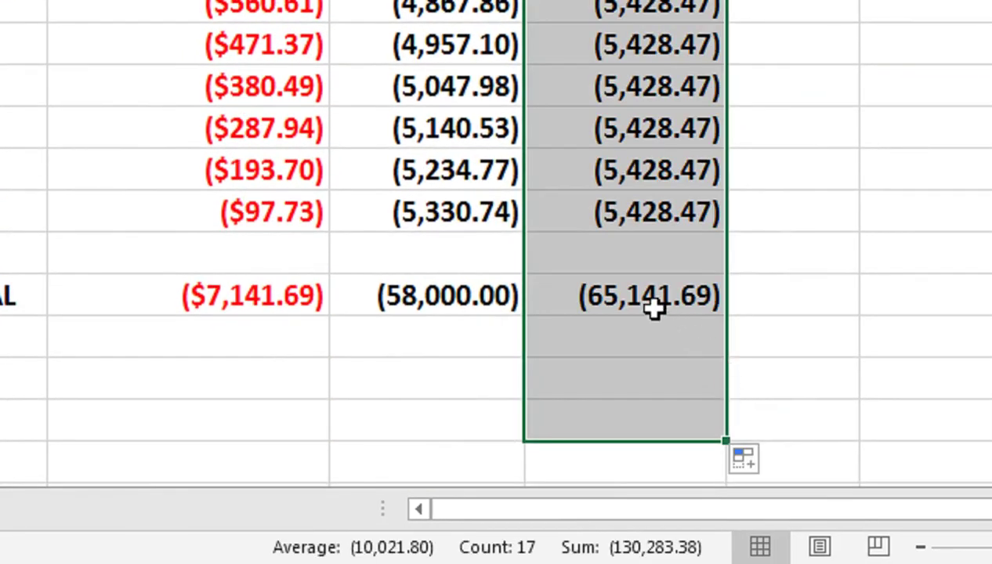
left_click(654, 296)
scroll(657, 226, "up", 2)
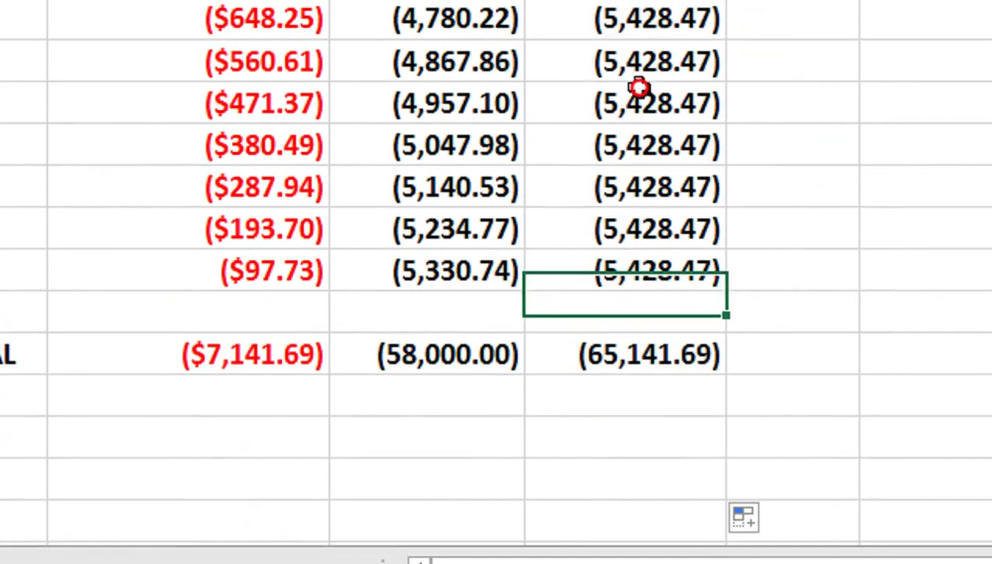
left_click_drag(638, 93, 638, 55)
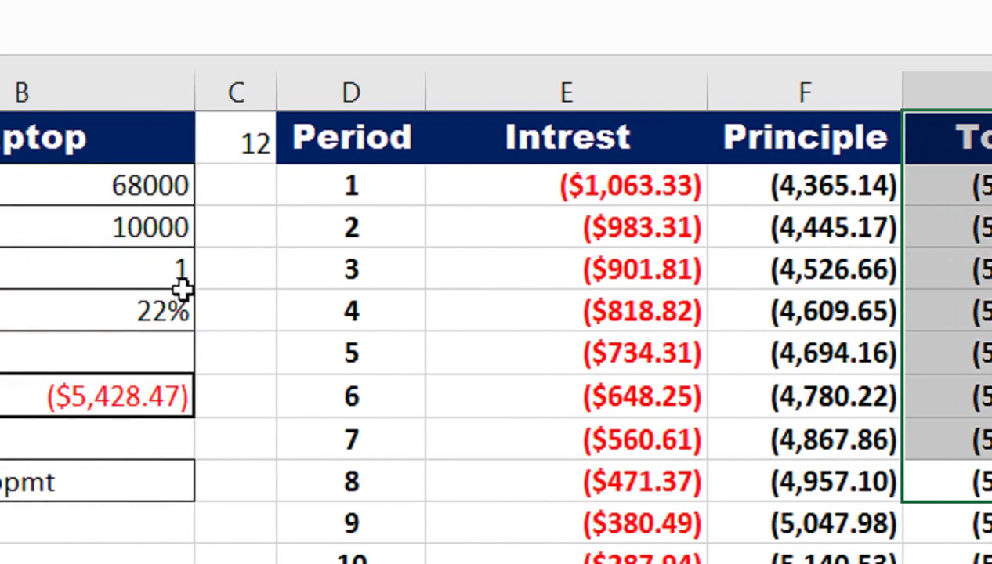
- Set the loan term to 2 years and fill the Total formula into the new period rows
left_click(248, 274)
type("2")
key("Return")
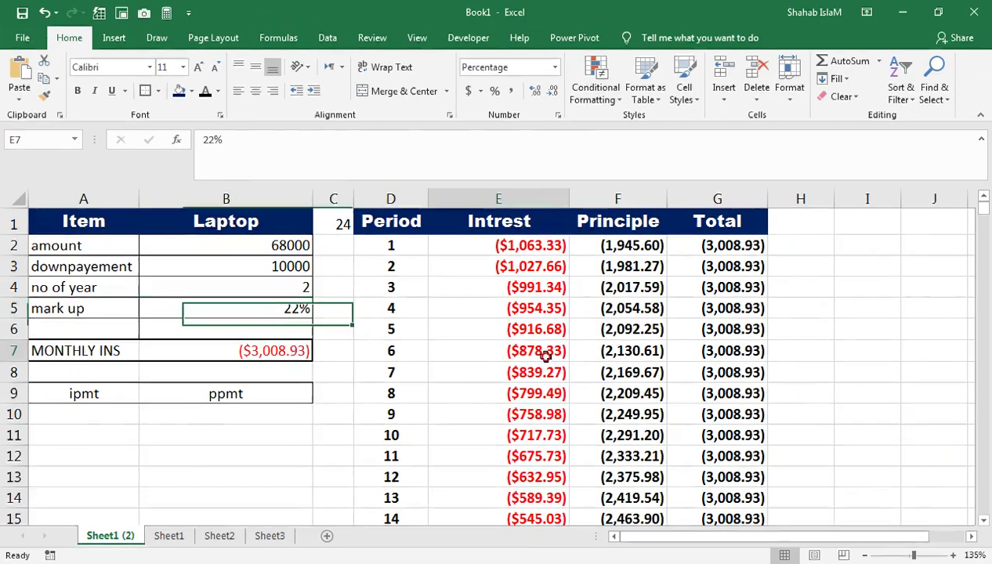
left_click_drag(487, 355, 648, 541)
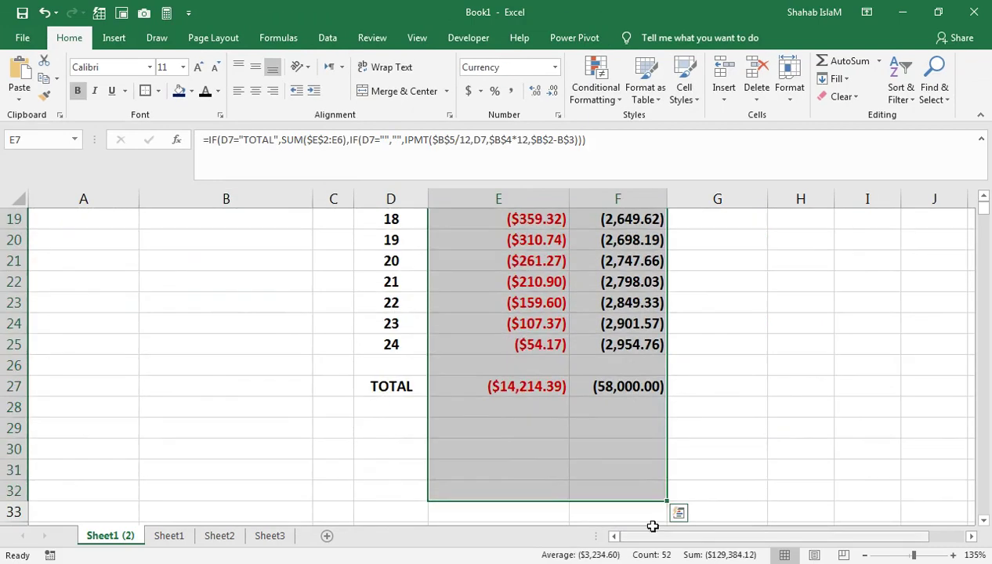
mouse_move(709, 294)
left_mouse_down()
mouse_move(709, 250)
mouse_move(662, 546)
mouse_move(693, 479)
left_mouse_up()
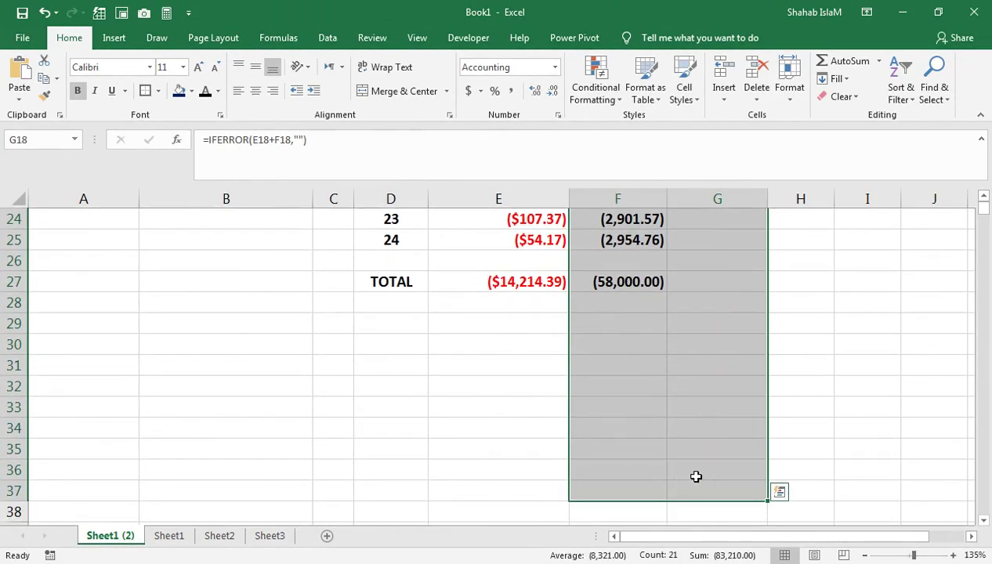
key("ctrl+d")
left_click_drag(717, 366, 700, 323)
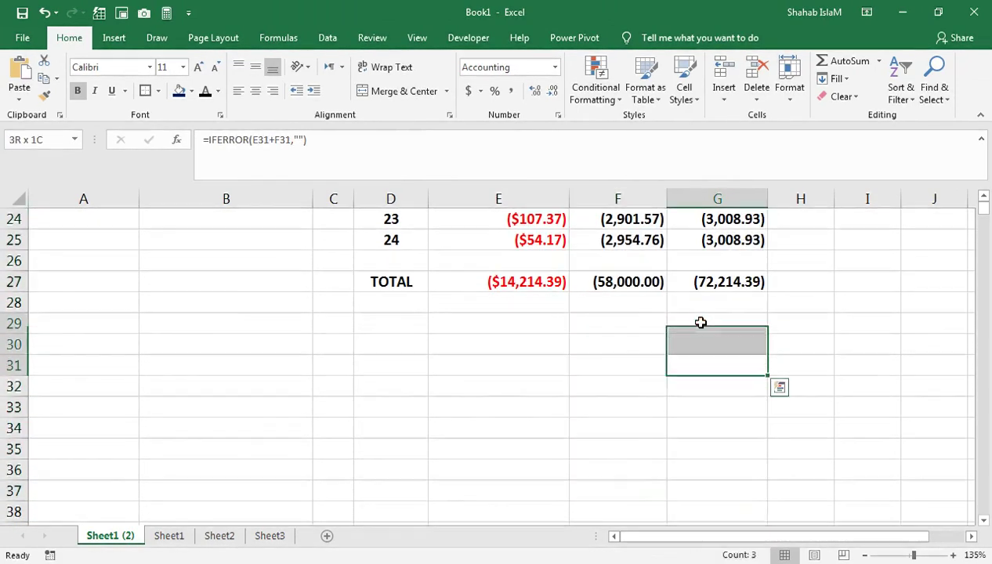
left_click(435, 304)
left_click_drag(313, 292, 343, 225)
- Change the term to 3 years and extend the Interest and Total formulas to row 48
left_click(304, 293)
type("3")
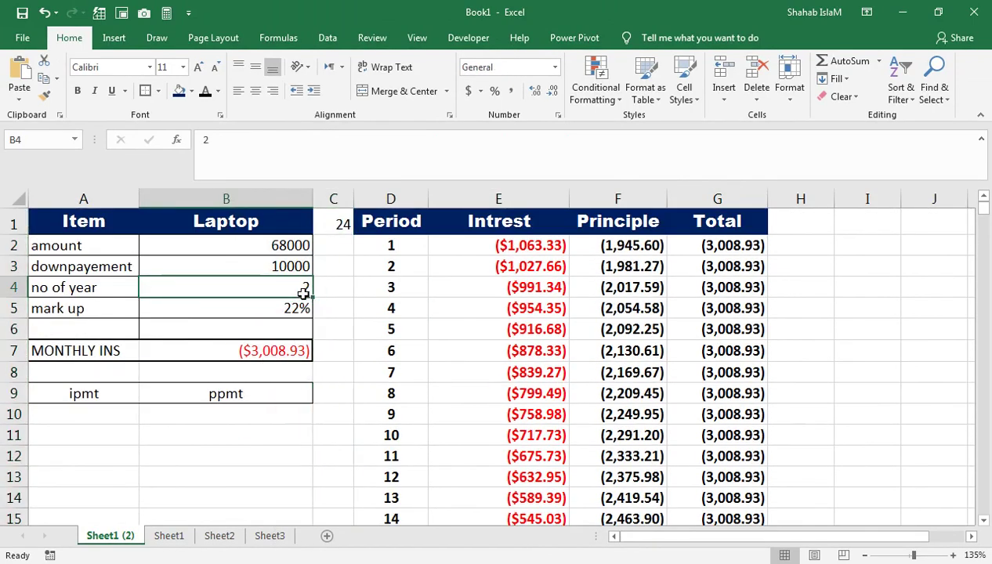
key("Return")
left_click_drag(437, 309, 540, 480)
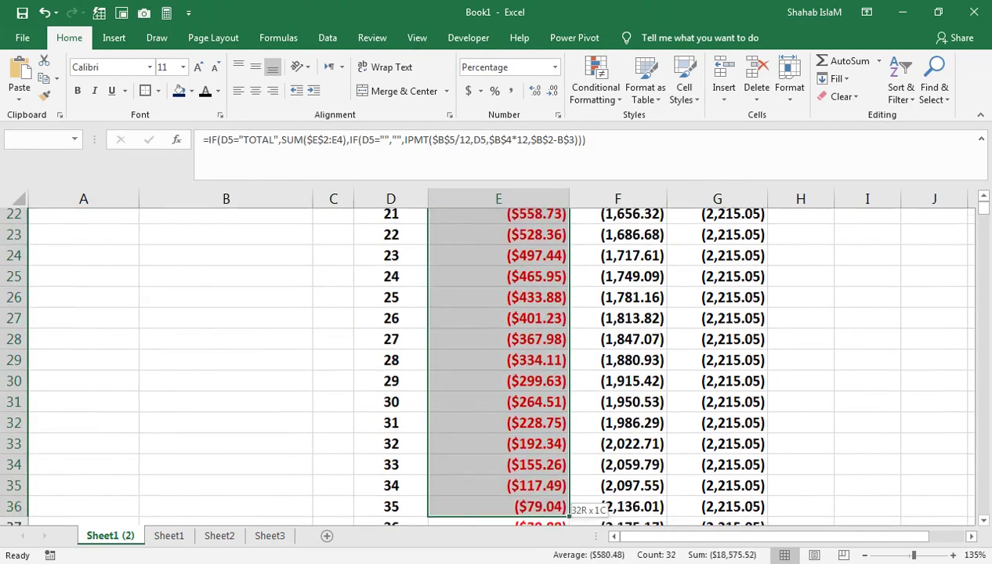
left_click_drag(749, 327, 689, 523)
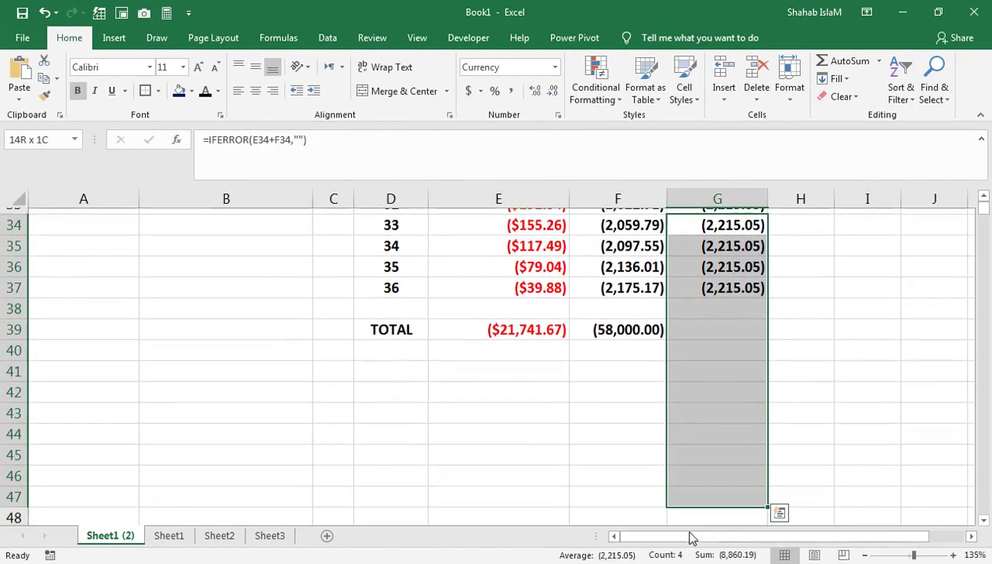
left_click(669, 299)
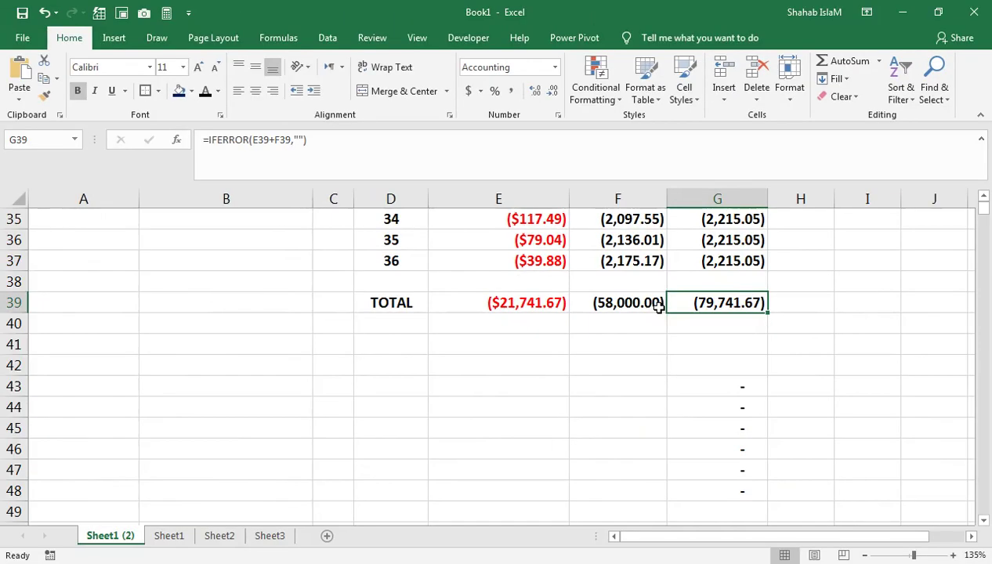
key("ctrl+Up")
key("ctrl+Up")
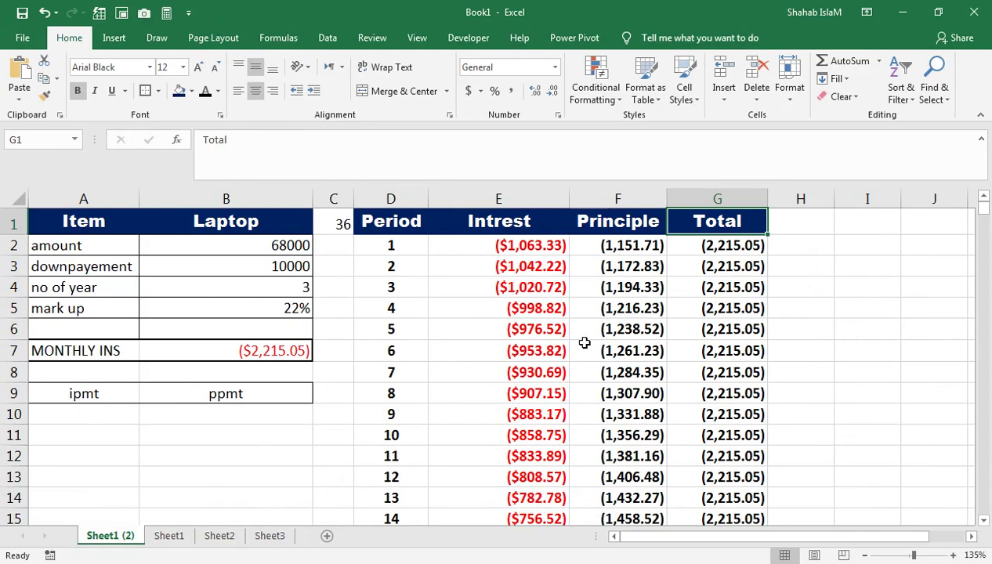
- Set the loan term in B4 to 1 year and check the period 8 Principle formula
left_click(307, 290)
type("1")
key("Return")
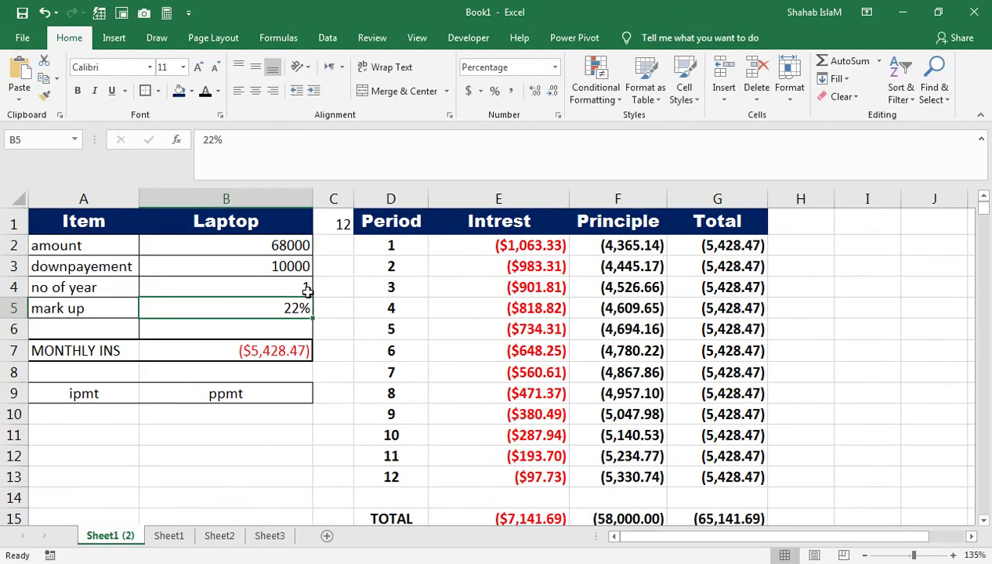
left_click(612, 398)
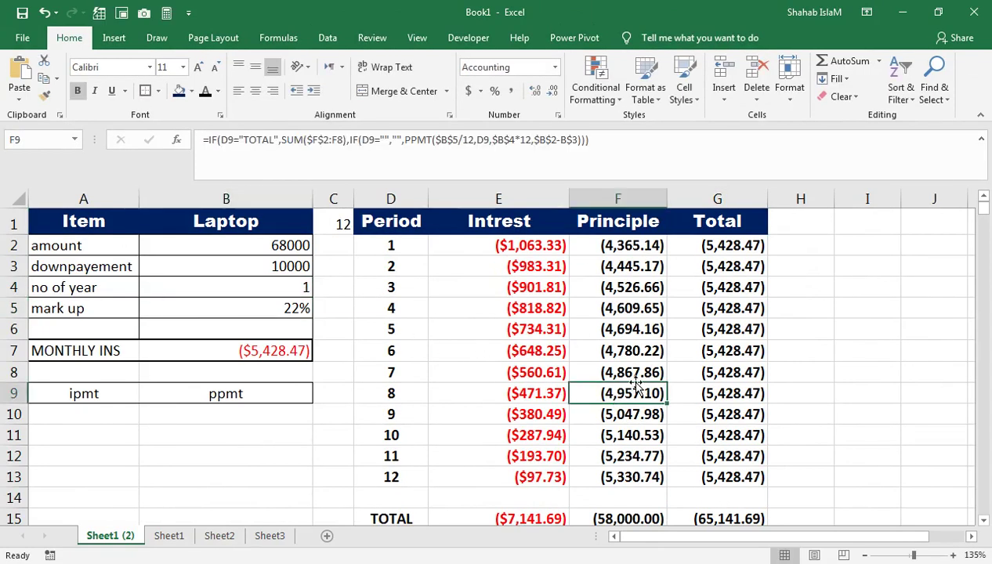